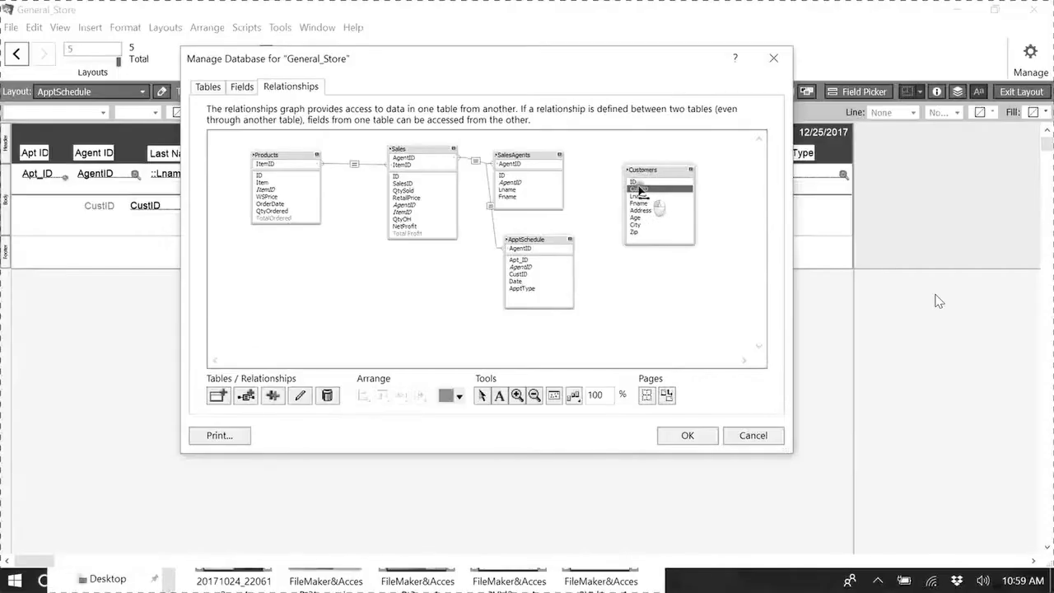
# Relate the Customers table to the ApptSchedule table through CustID in the relationships graph and save the database changes.
pyautogui.moveTo(650, 191); pyautogui.dragTo(568, 275)
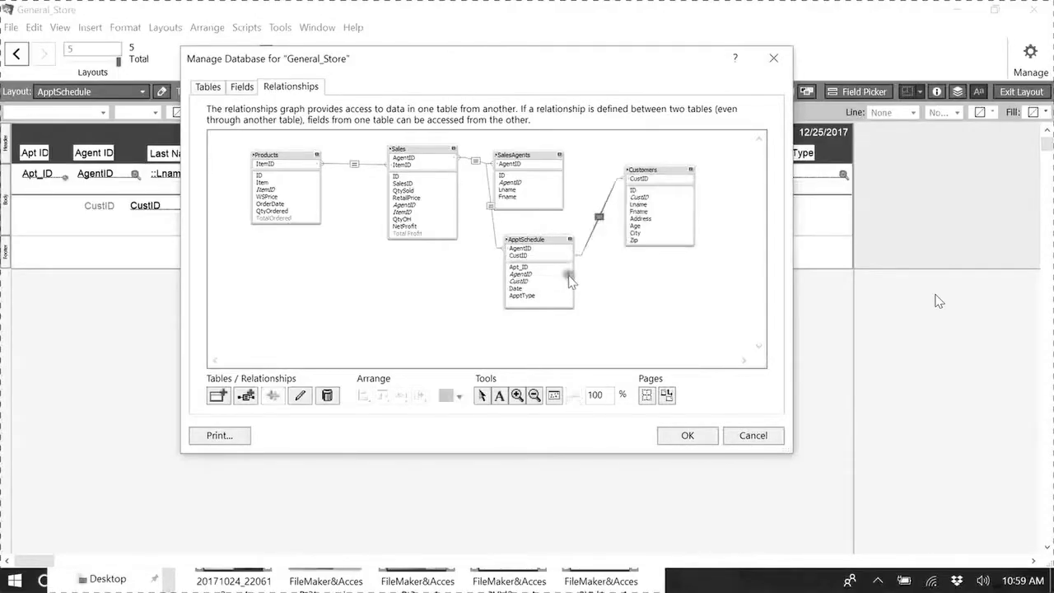
pyautogui.click(667, 302)
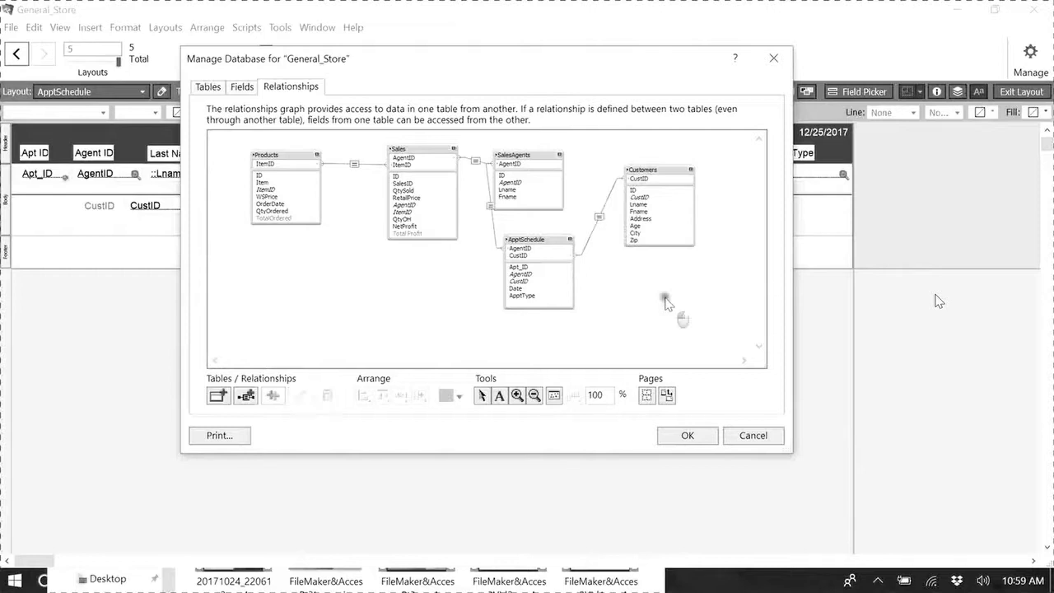
pyautogui.click(687, 436)
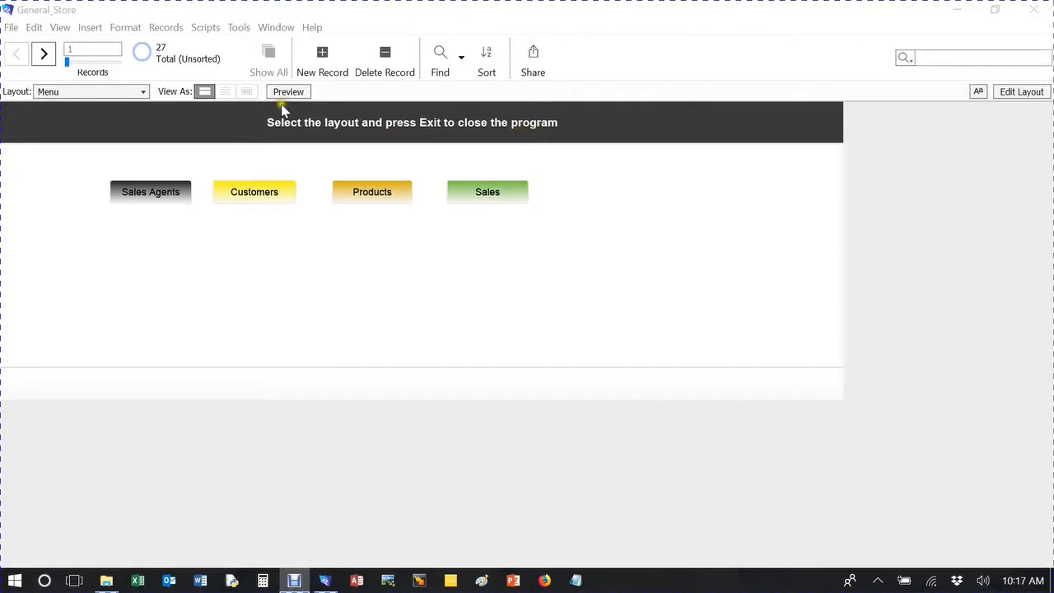
# Test the Customers button on the Menu layout, return to Menu and check the list of available layouts.
pyautogui.click(97, 91)
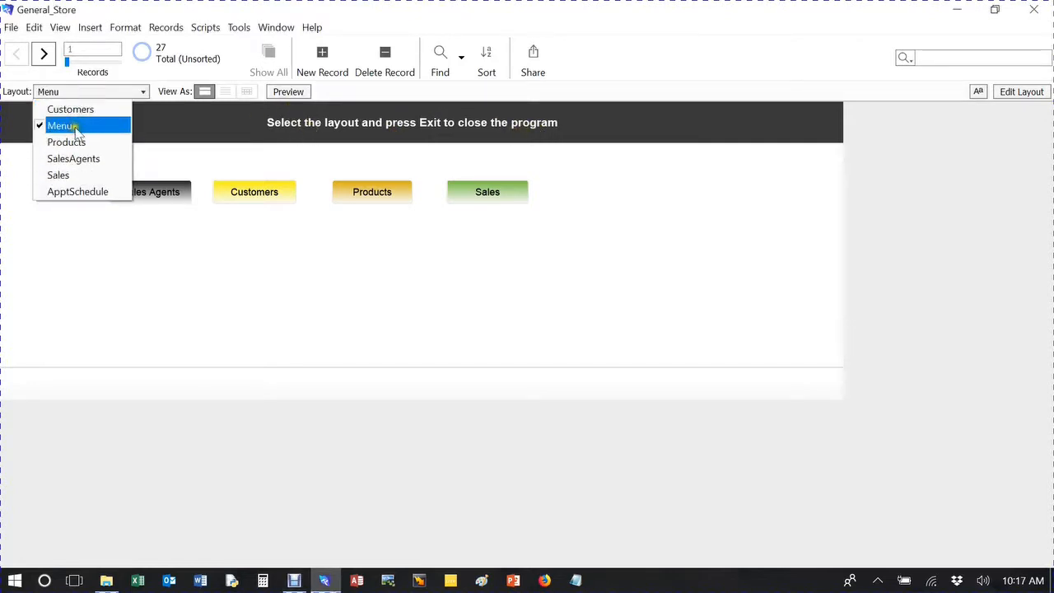
pyautogui.click(76, 127)
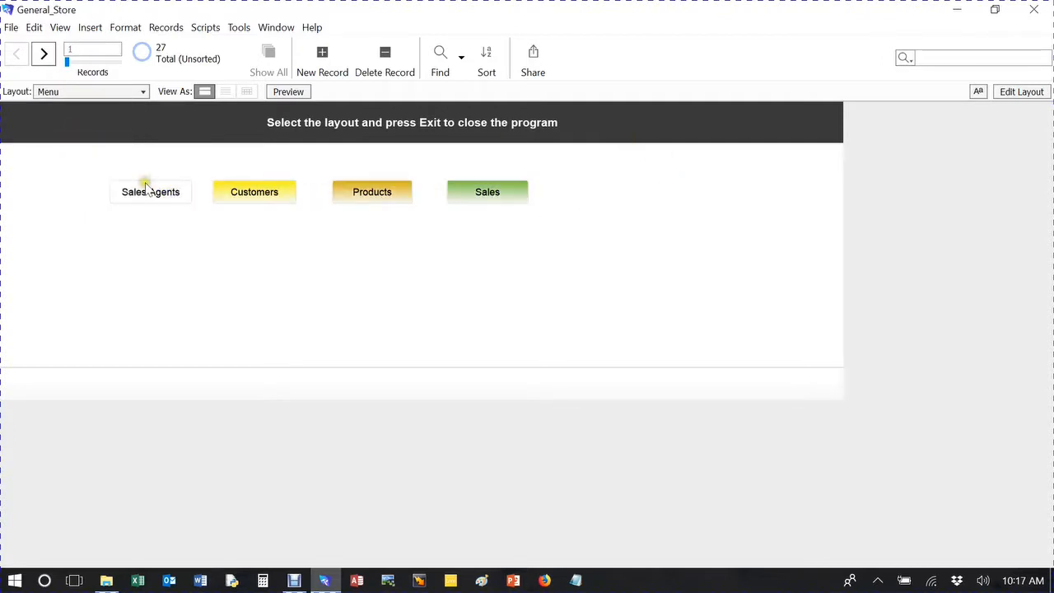
pyautogui.click(265, 193)
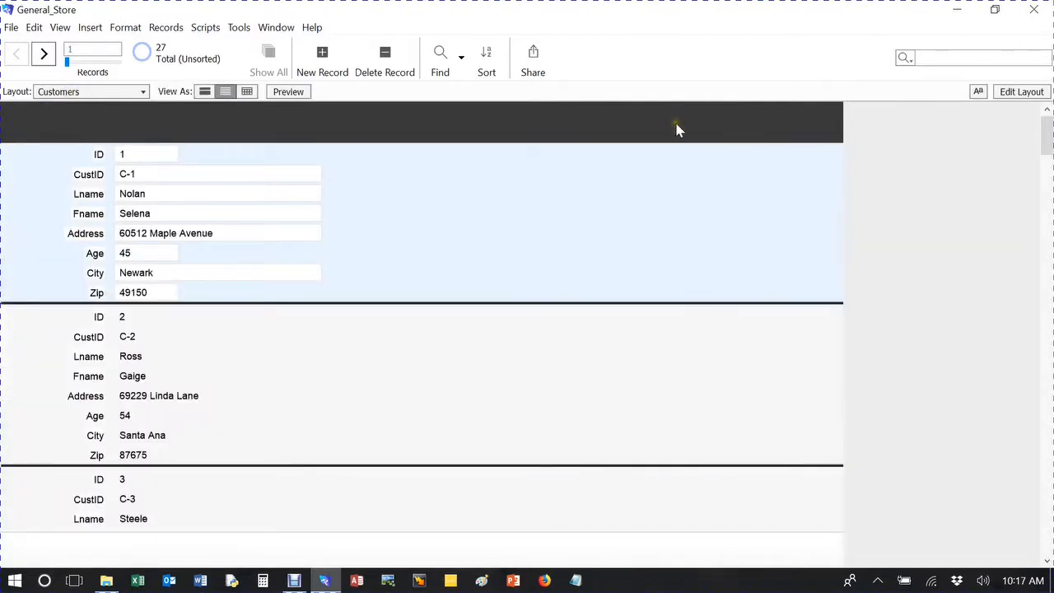
pyautogui.click(97, 91)
pyautogui.click(86, 125)
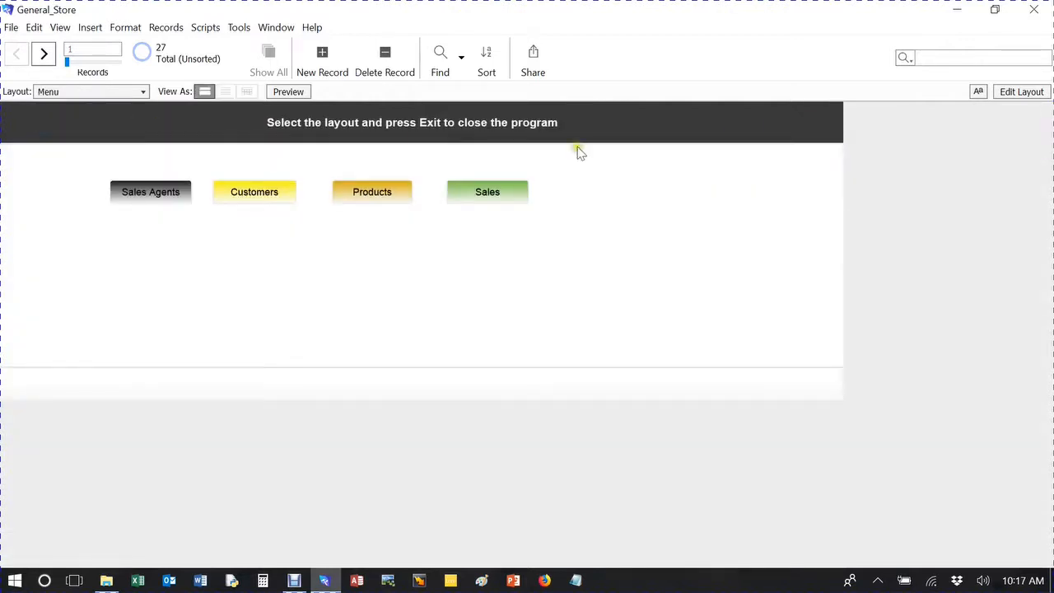
pyautogui.click(99, 91)
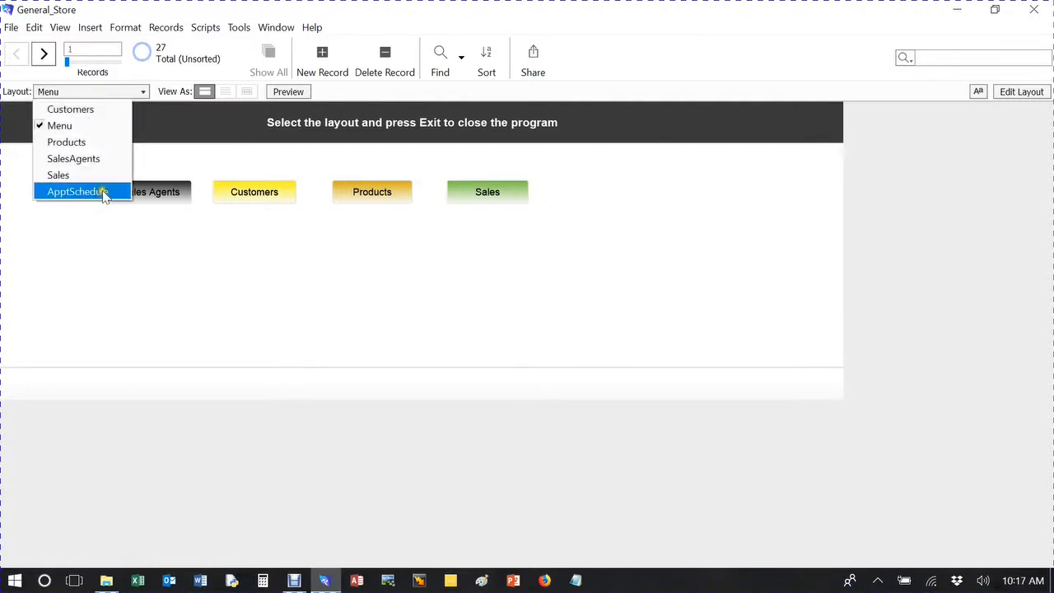
pyautogui.click(655, 196)
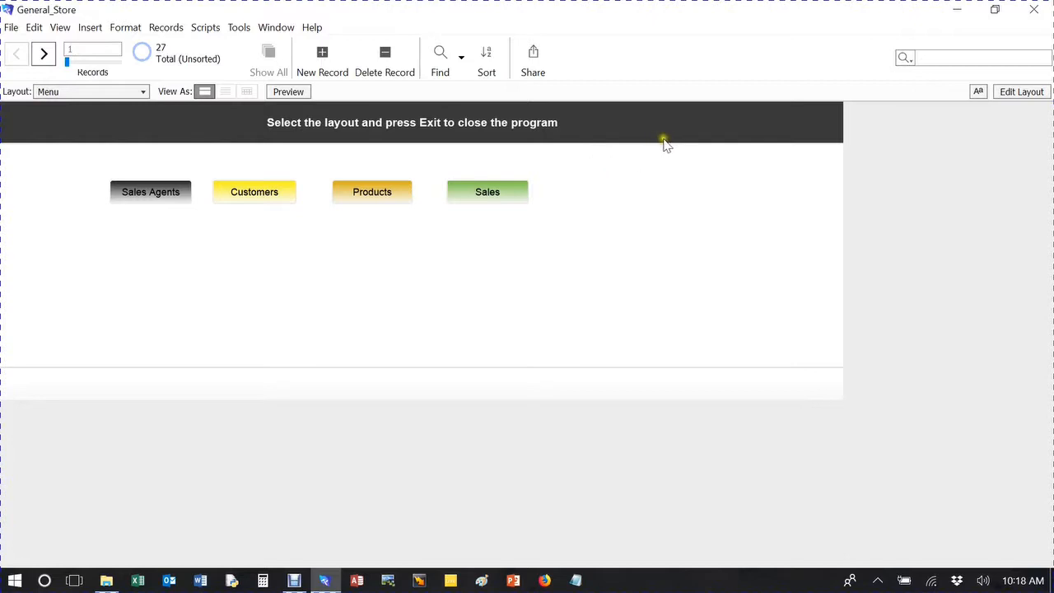
# Edit the Menu layout and draw a new button beside Sales, labelled "Appt Schedule".
pyautogui.click(1021, 92)
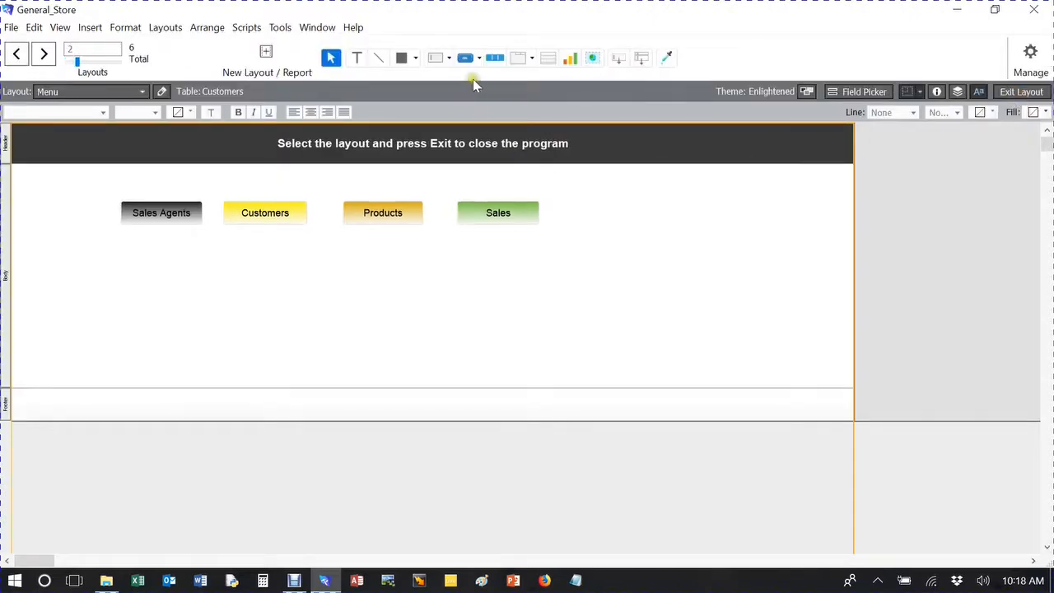
pyautogui.click(465, 60)
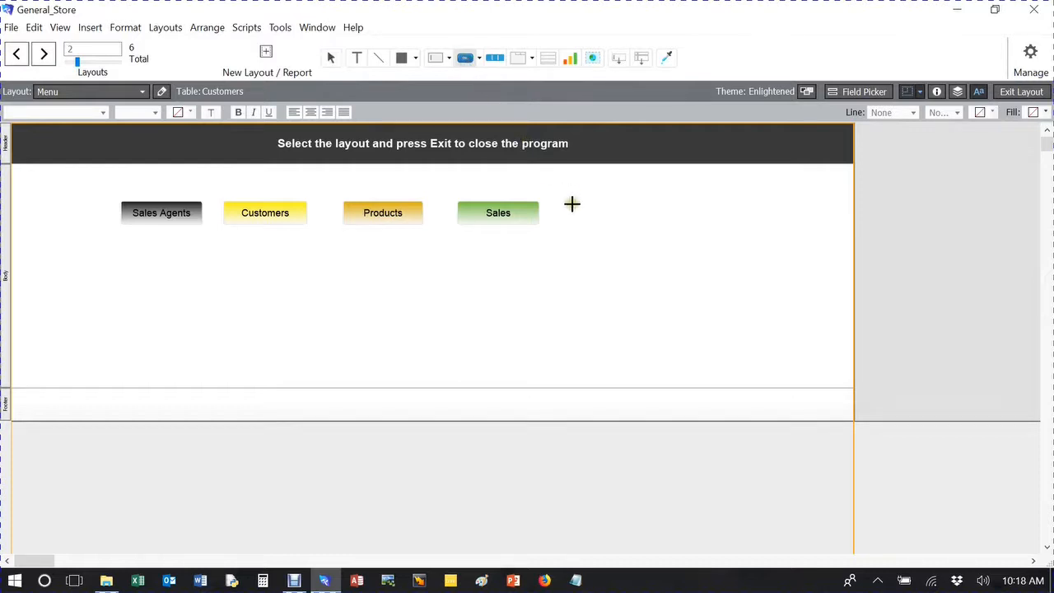
pyautogui.moveTo(562, 204); pyautogui.dragTo(643, 224)
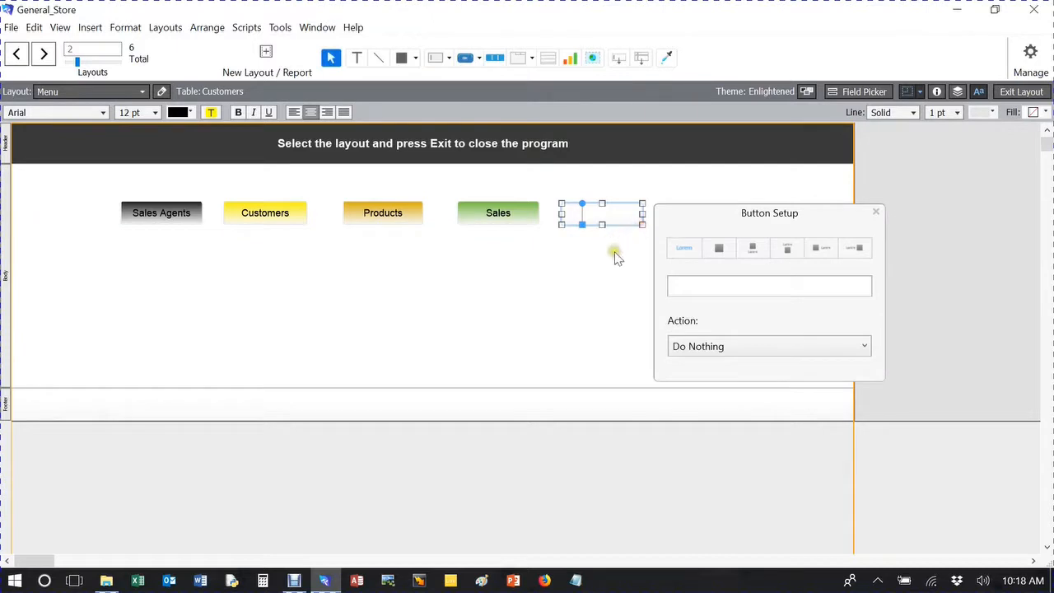
pyautogui.click(690, 286)
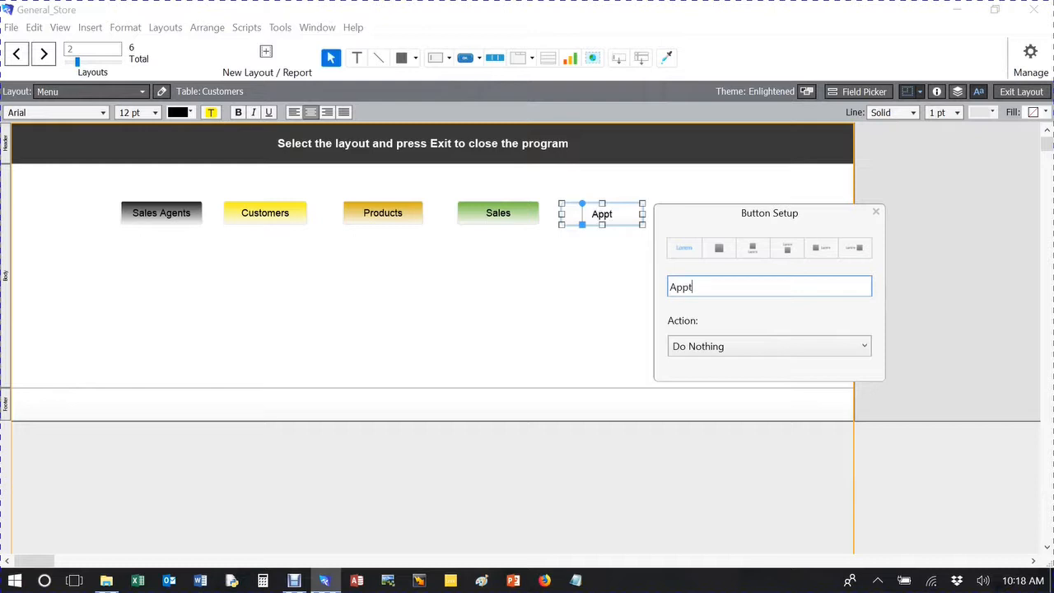
pyautogui.write('Appt Schedule')
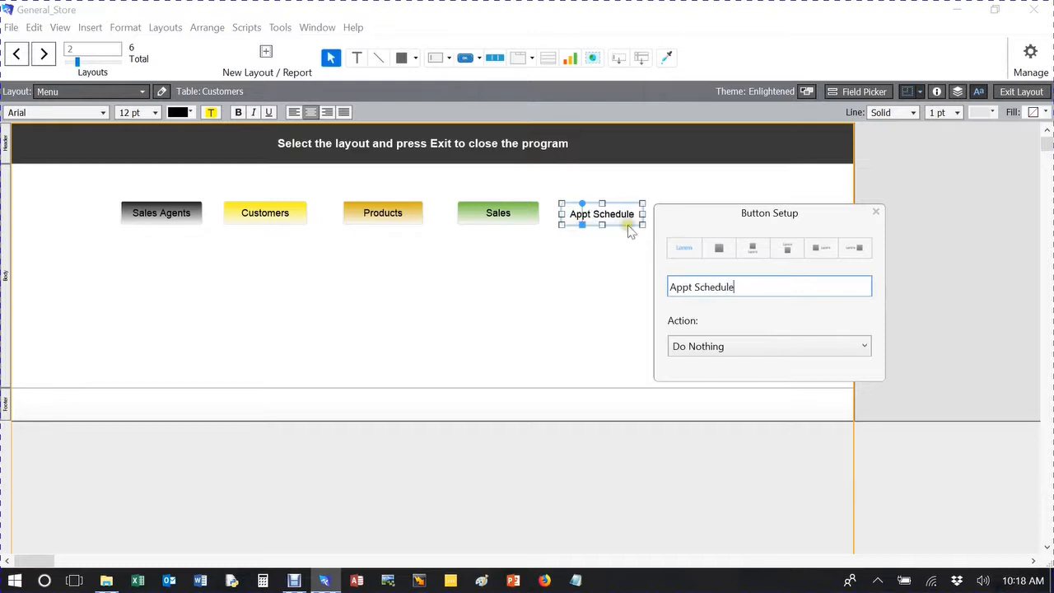
# Assign the Appt Schedule button a Single Step action that performs Go to Layout with the ApptSchedule layout.
pyautogui.click(745, 352)
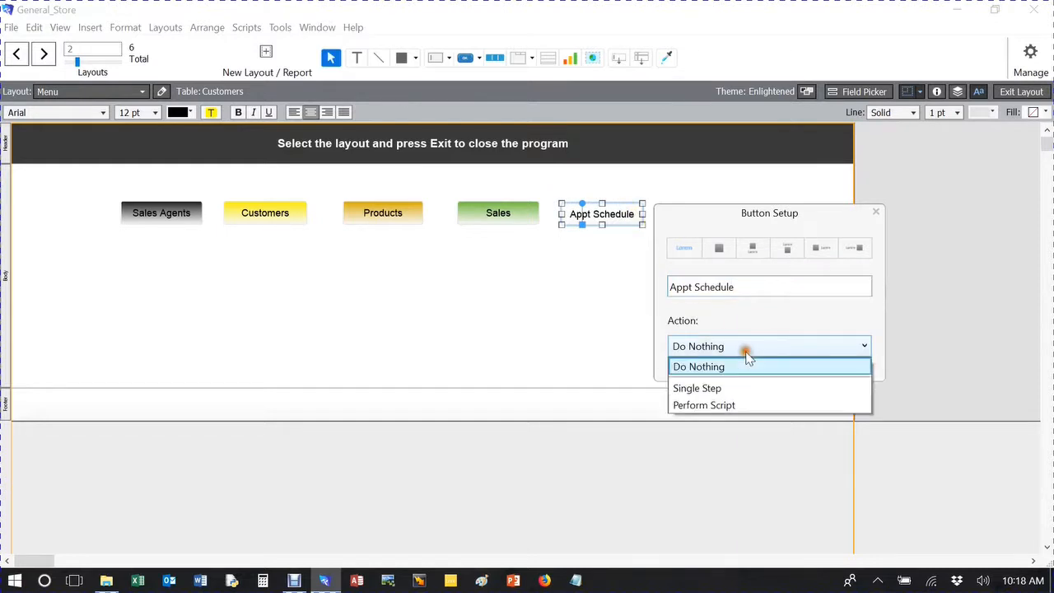
pyautogui.click(713, 388)
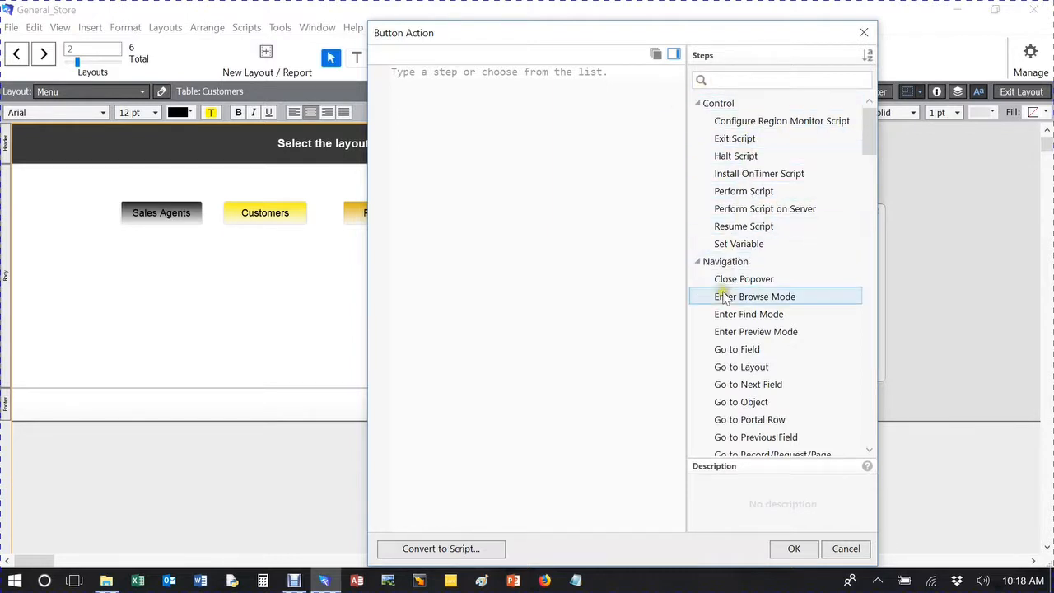
pyautogui.doubleClick(764, 370)
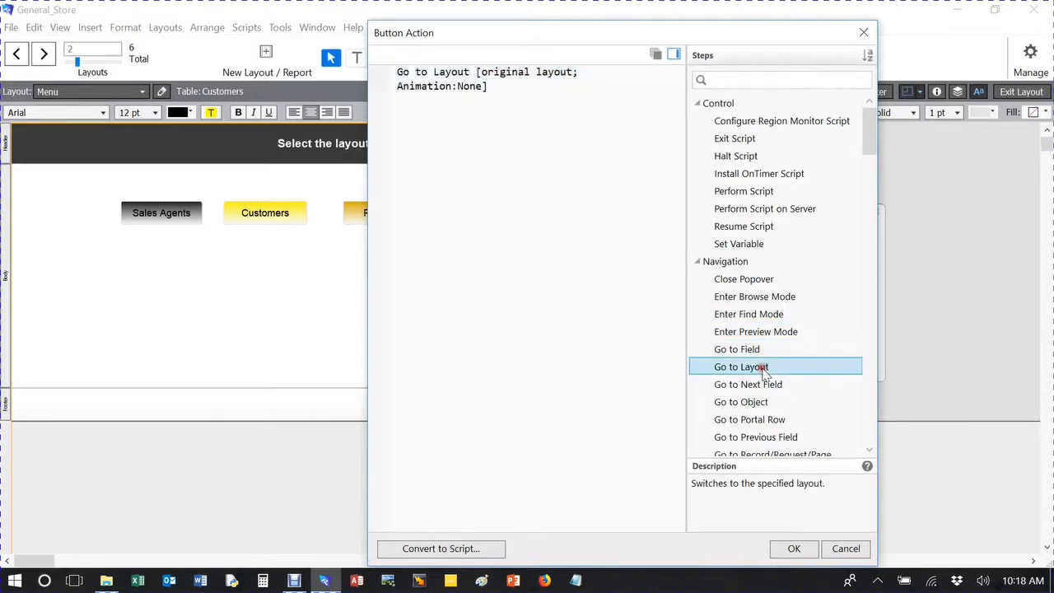
pyautogui.click(527, 72)
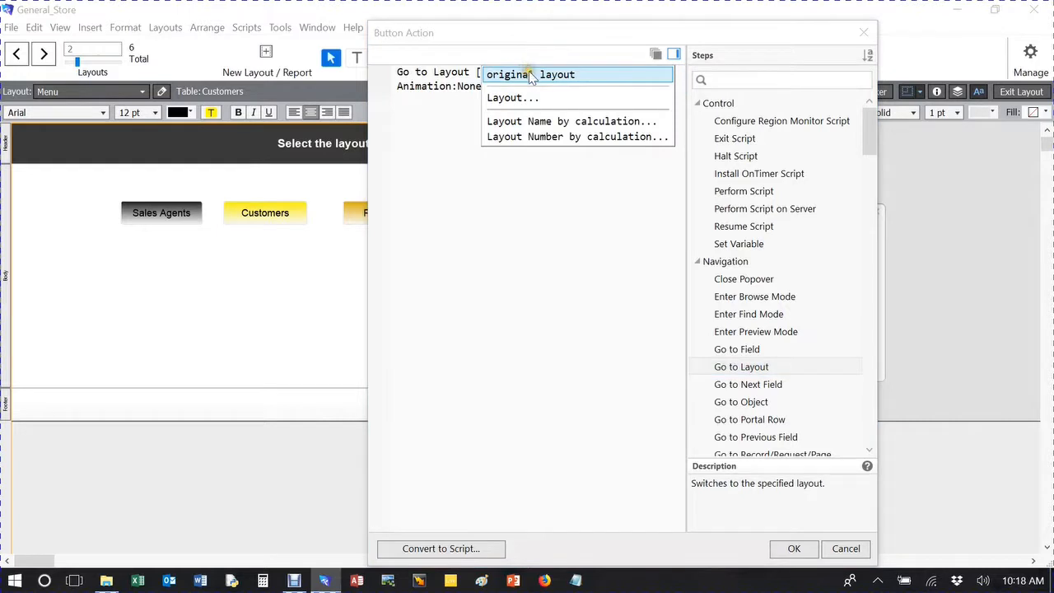
pyautogui.click(504, 76)
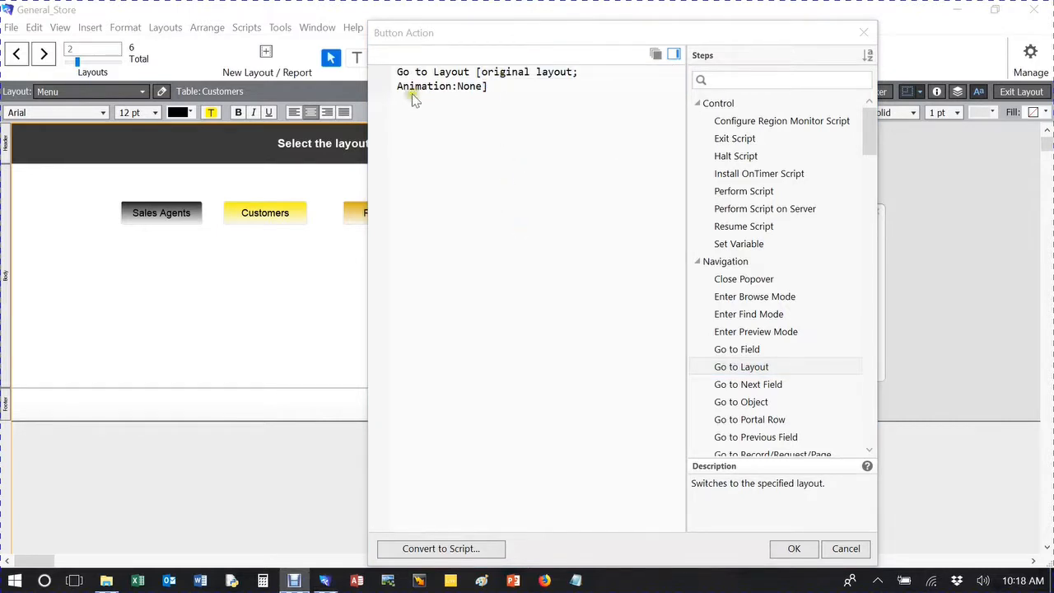
pyautogui.click(504, 74)
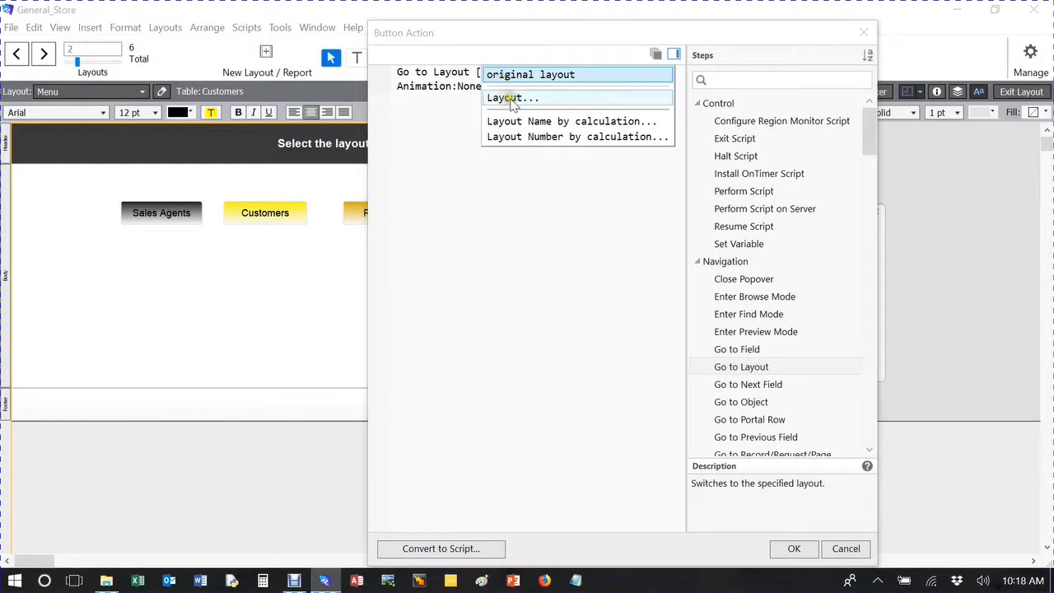
pyautogui.click(512, 99)
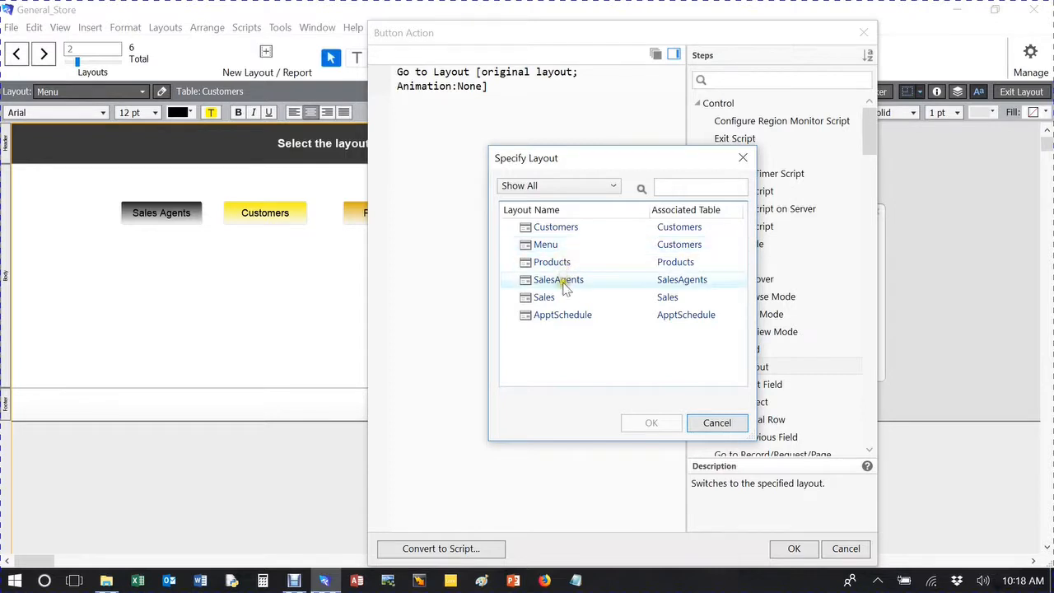
pyautogui.click(557, 319)
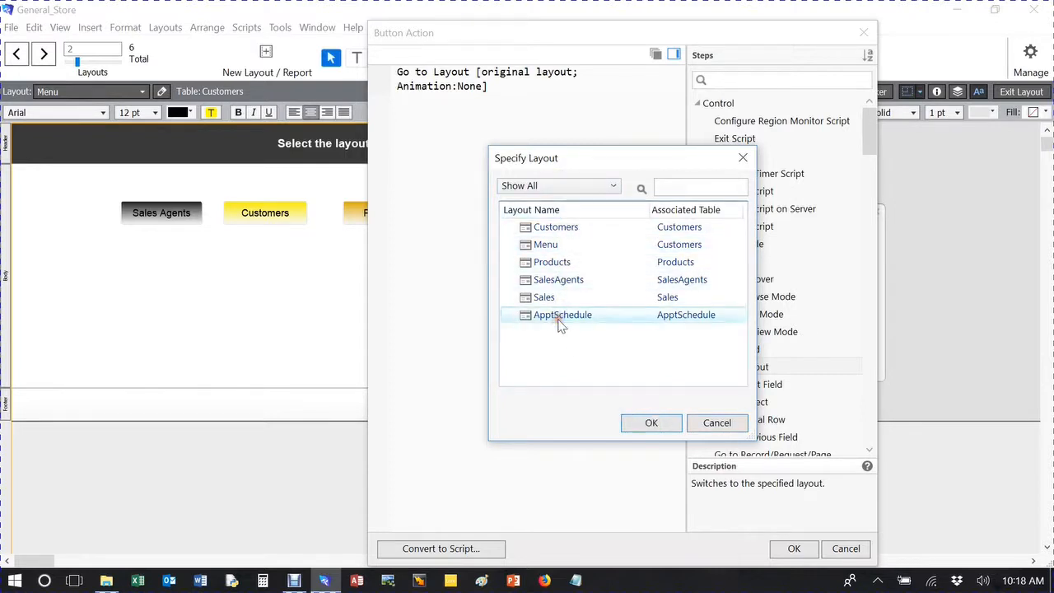
pyautogui.click(651, 423)
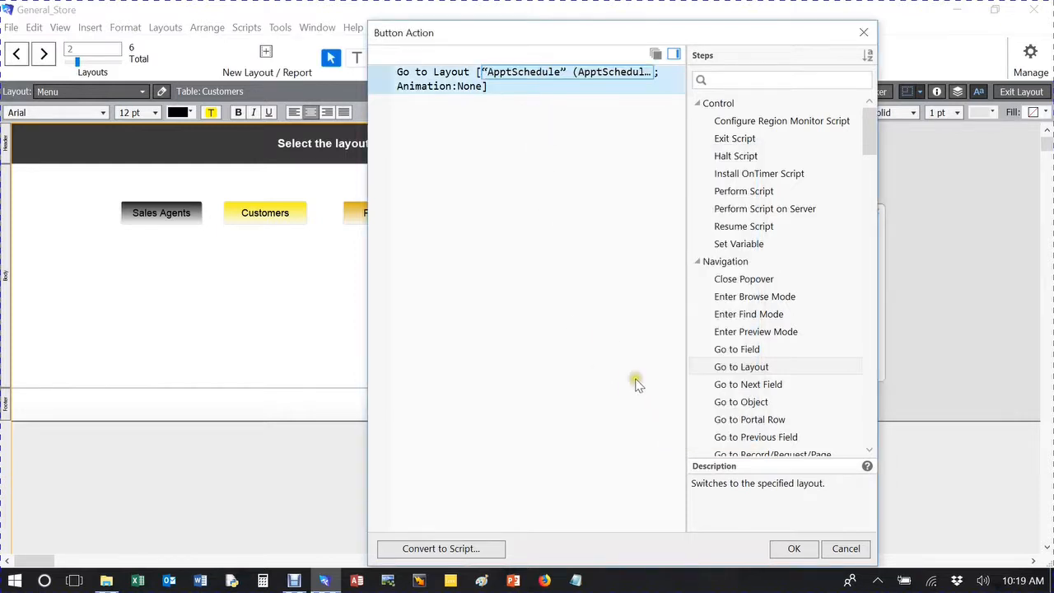
pyautogui.click(790, 548)
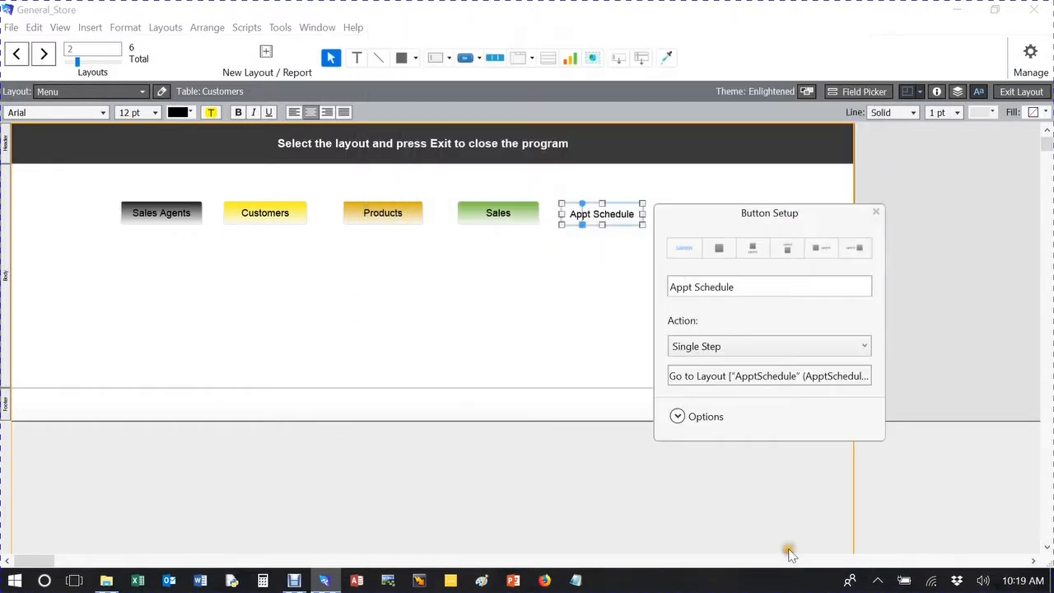
pyautogui.click(594, 298)
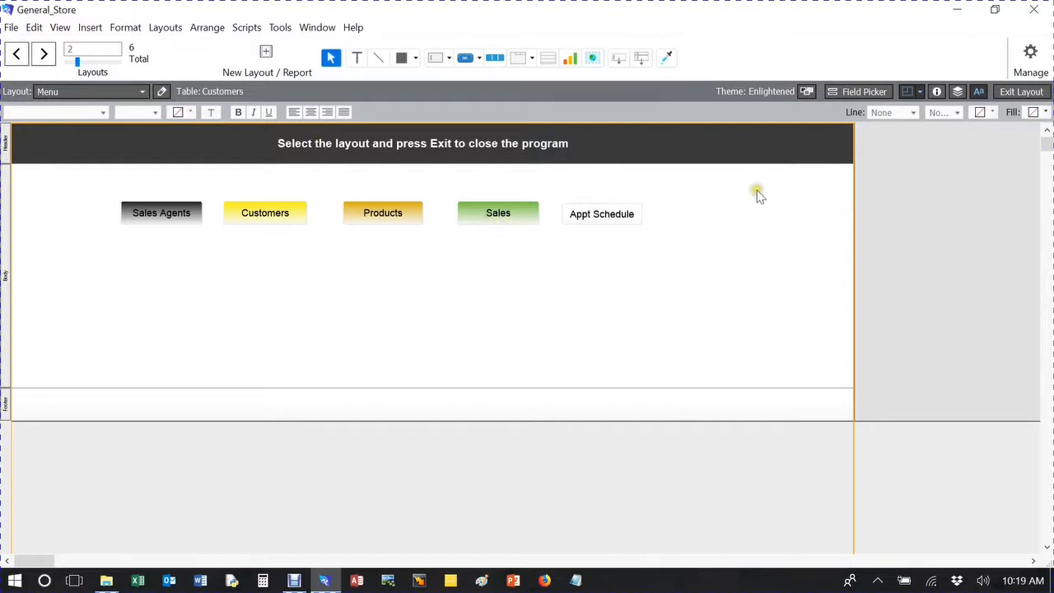
# Leave layout editing, test the Appt Schedule button and return to the Menu layout.
pyautogui.click(1021, 93)
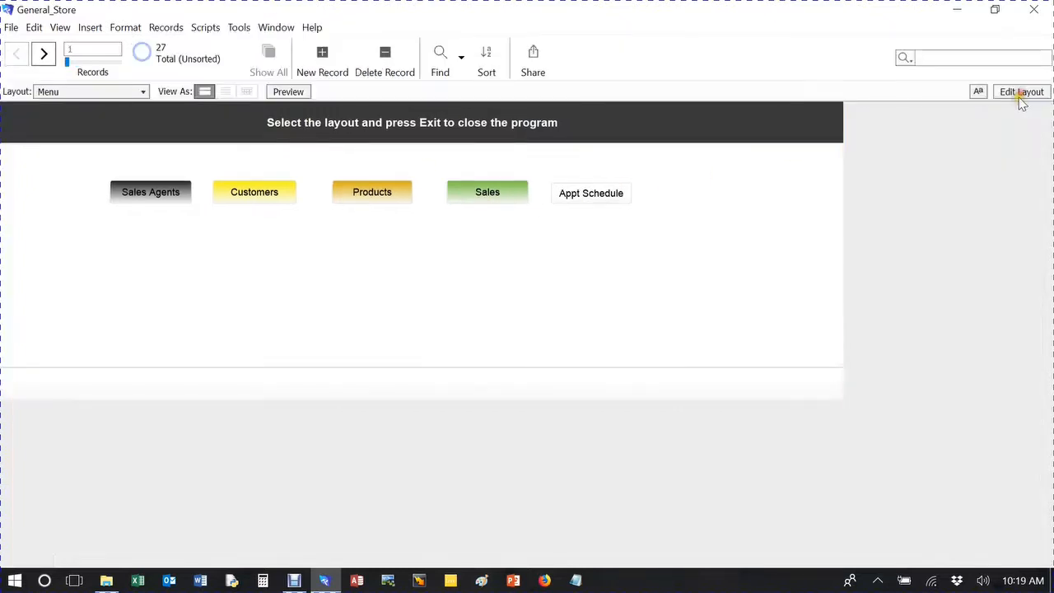
pyautogui.click(607, 197)
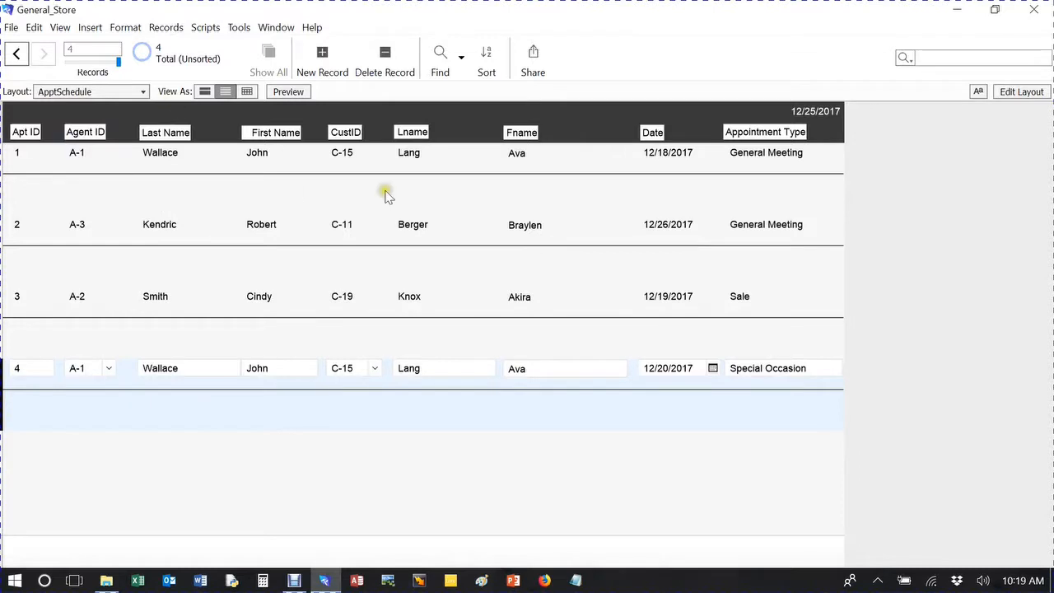
pyautogui.click(66, 91)
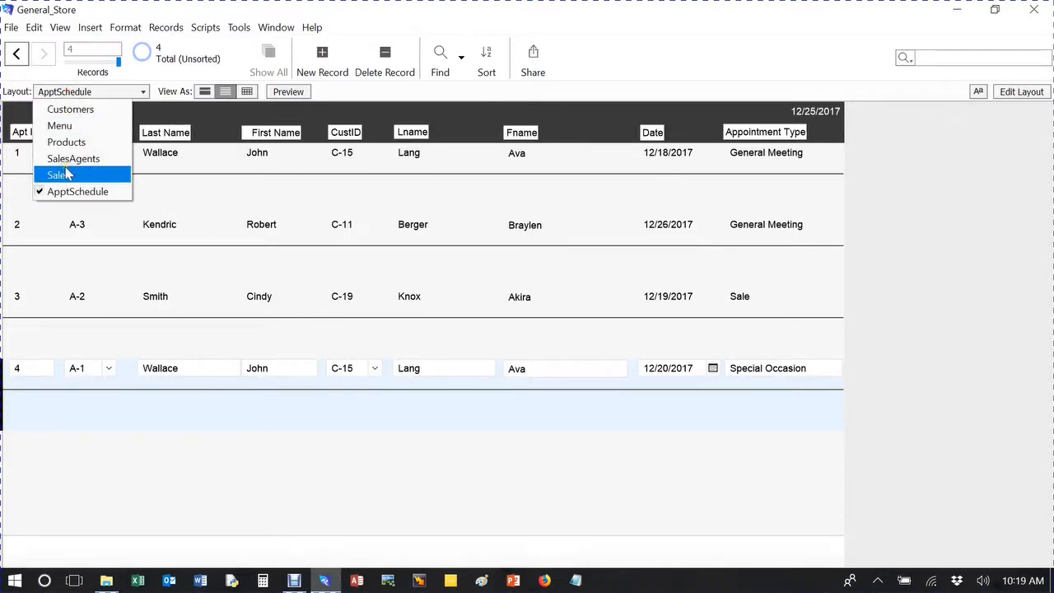
pyautogui.click(63, 125)
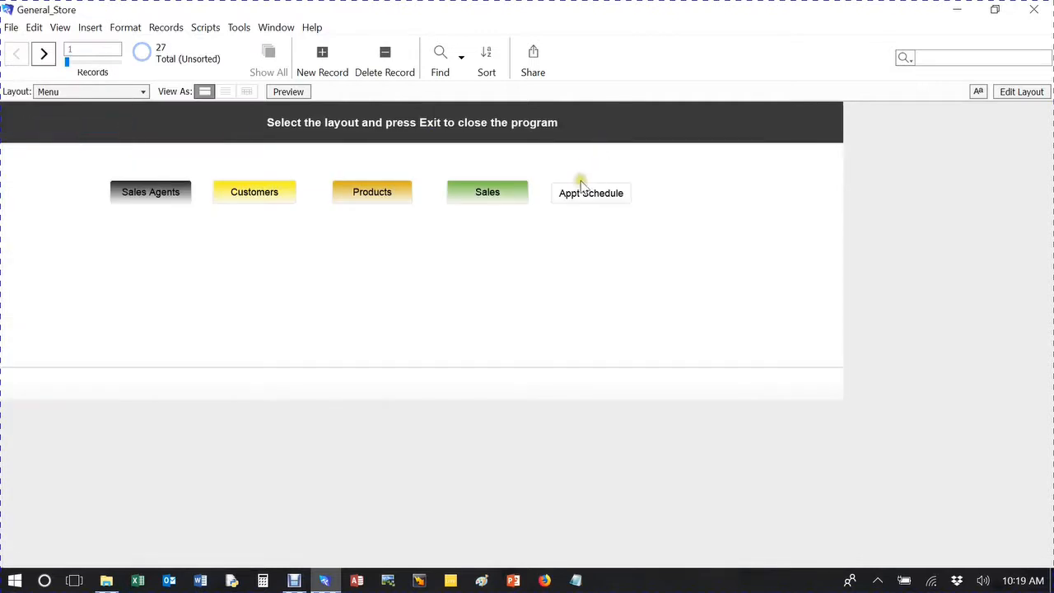
# Reopen the Menu layout for editing and extend the Appt Schedule button's top edge slightly to align with the Sales button.
pyautogui.click(1021, 91)
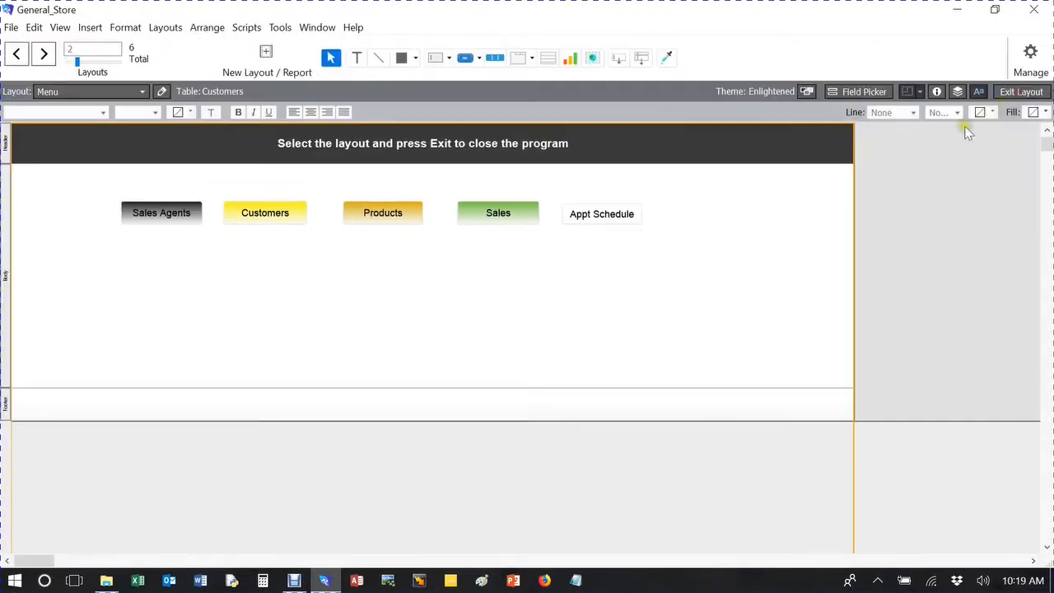
pyautogui.click(583, 209)
pyautogui.moveTo(602, 200); pyautogui.dragTo(602, 201)
pyautogui.click(697, 207)
# Set the starting colour of the Appt Schedule button's gradient fill to dark yellow and close the Inspector.
pyautogui.click(581, 211)
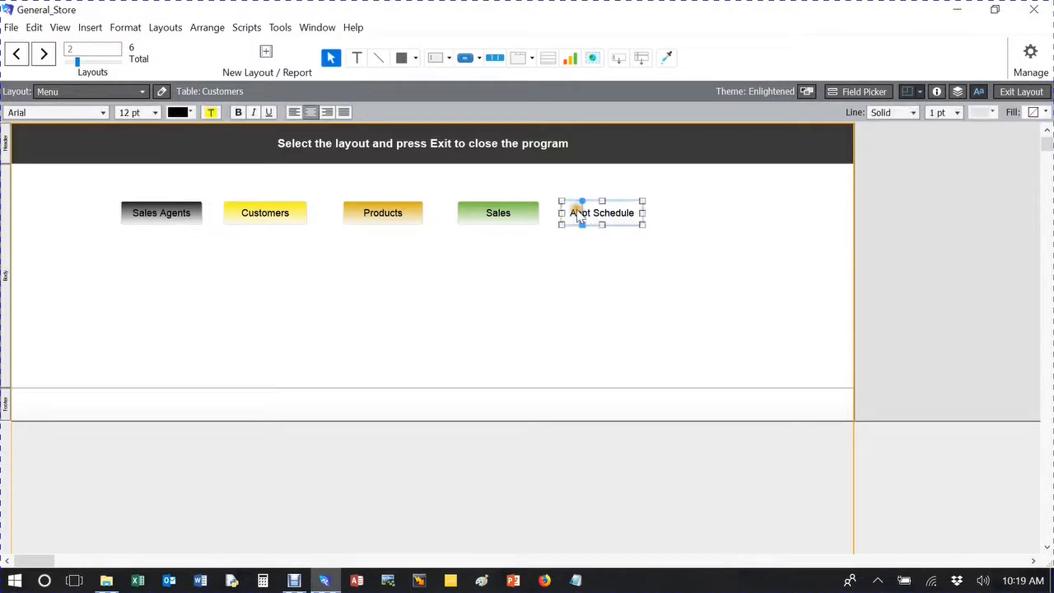
pyautogui.click(934, 92)
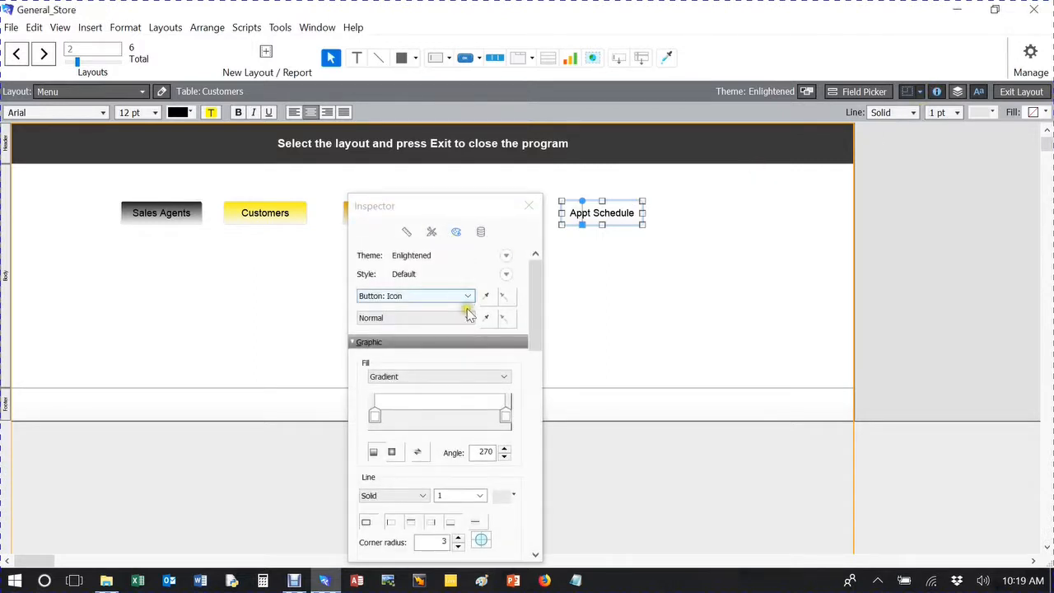
pyautogui.click(375, 416)
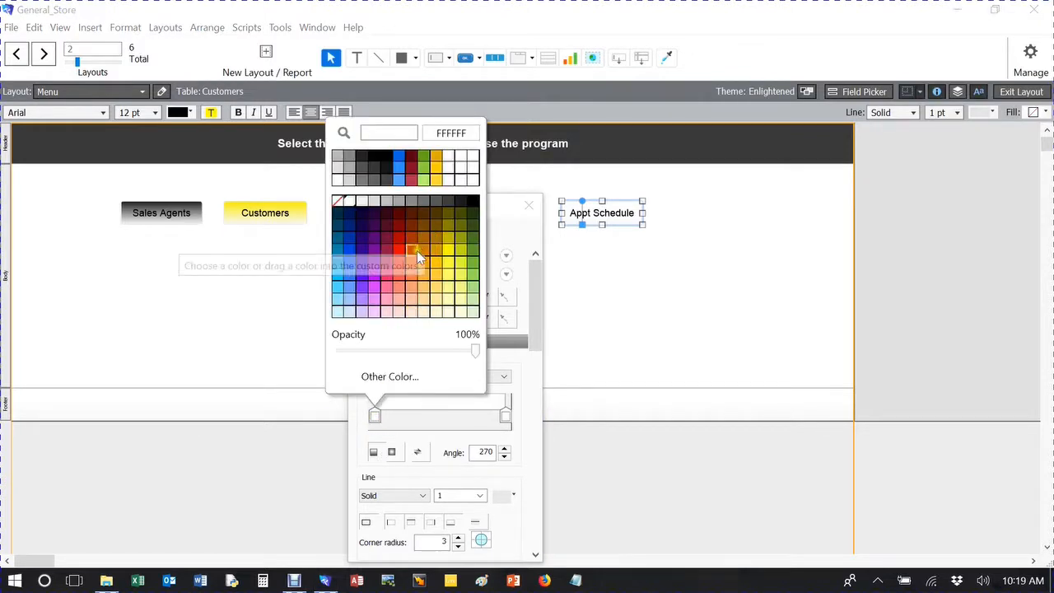
pyautogui.click(452, 245)
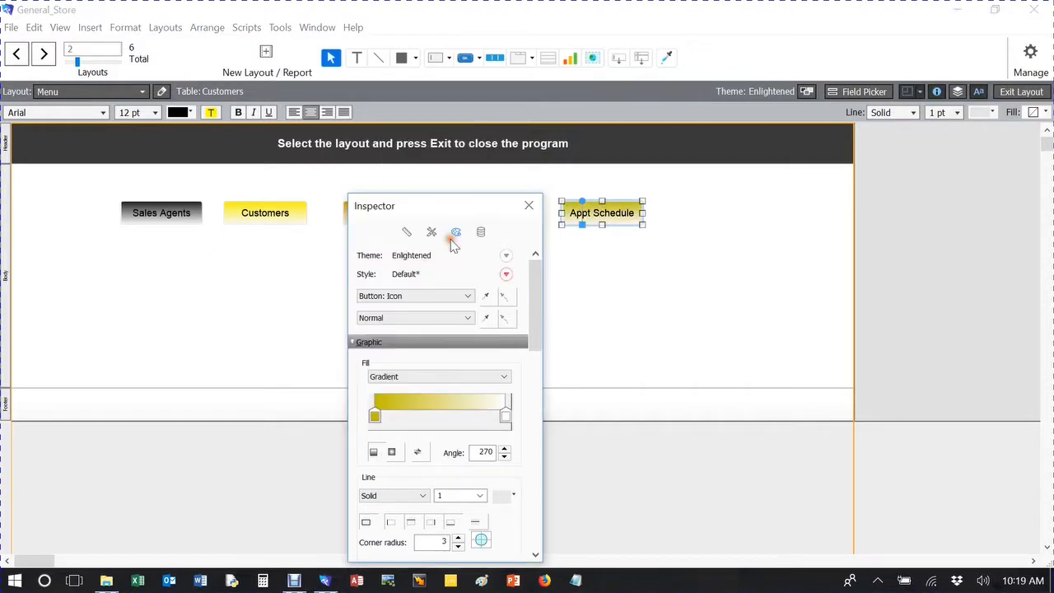
pyautogui.click(530, 206)
pyautogui.click(706, 210)
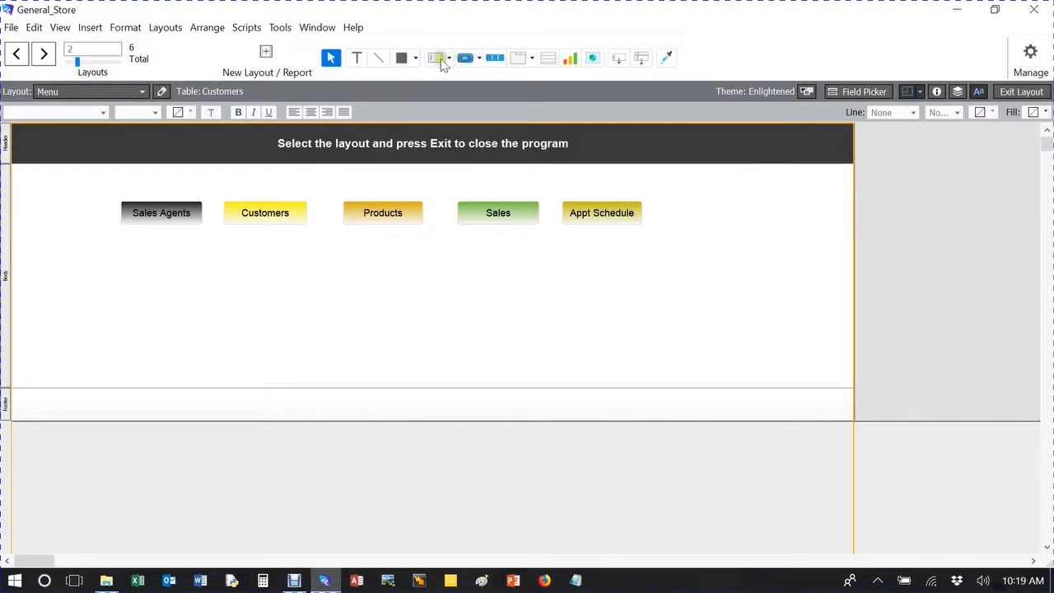
# Draw an Exit button in the Menu layout's header and give it a Single Step action that performs Exit Application.
pyautogui.click(465, 58)
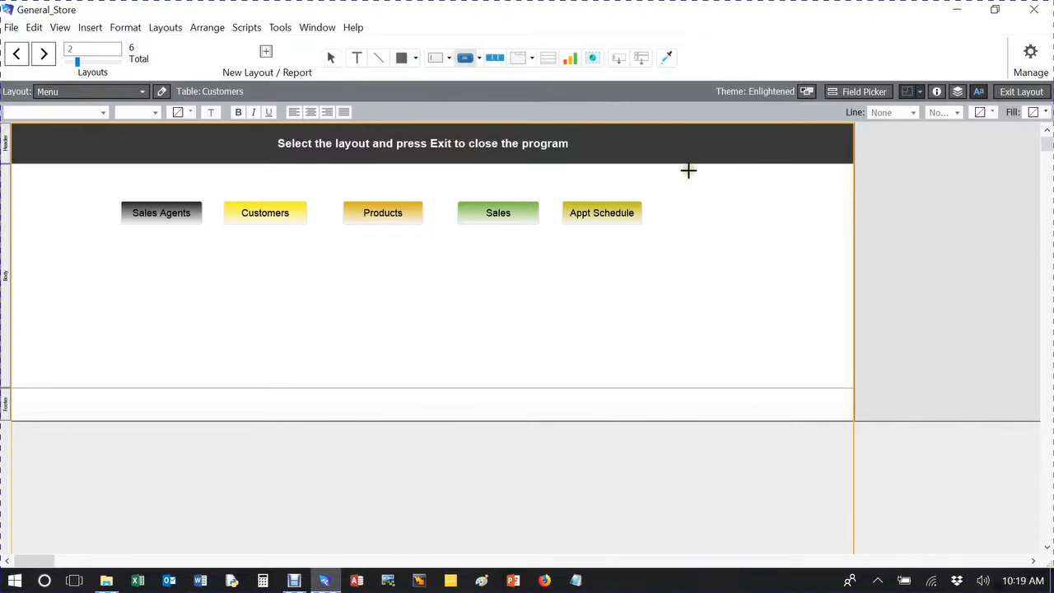
pyautogui.moveTo(699, 132)
pyautogui.mouseDown()
pyautogui.moveTo(713, 148)
pyautogui.moveTo(758, 154)
pyautogui.mouseUp()
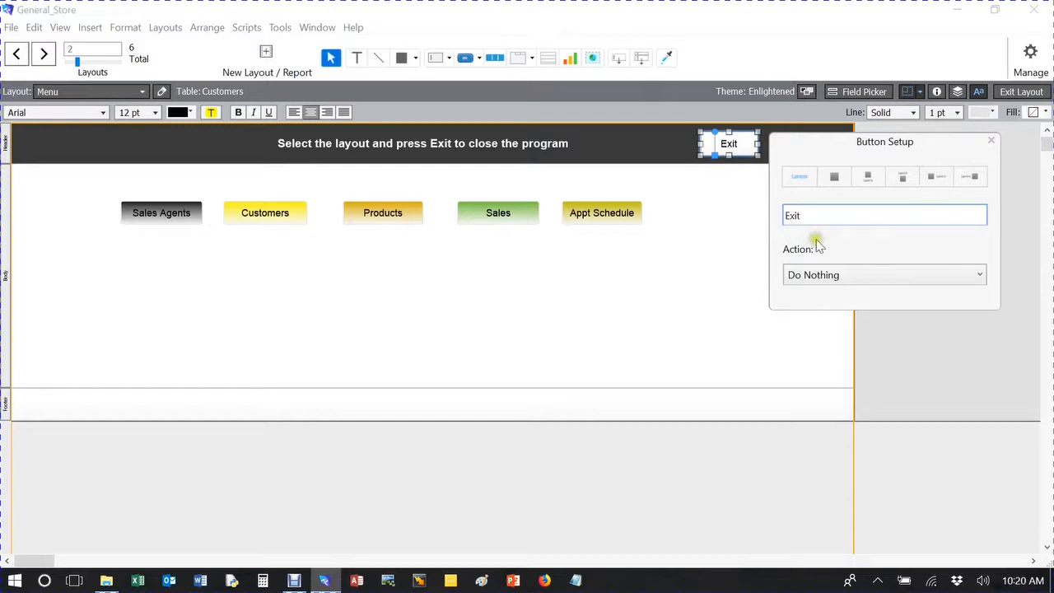
pyautogui.click(862, 274)
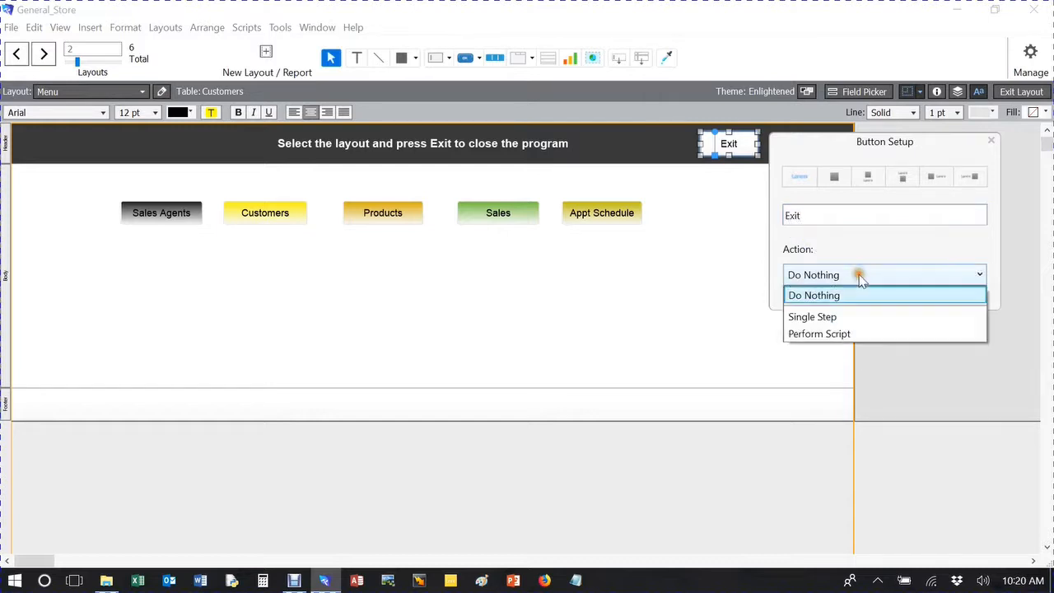
pyautogui.click(824, 317)
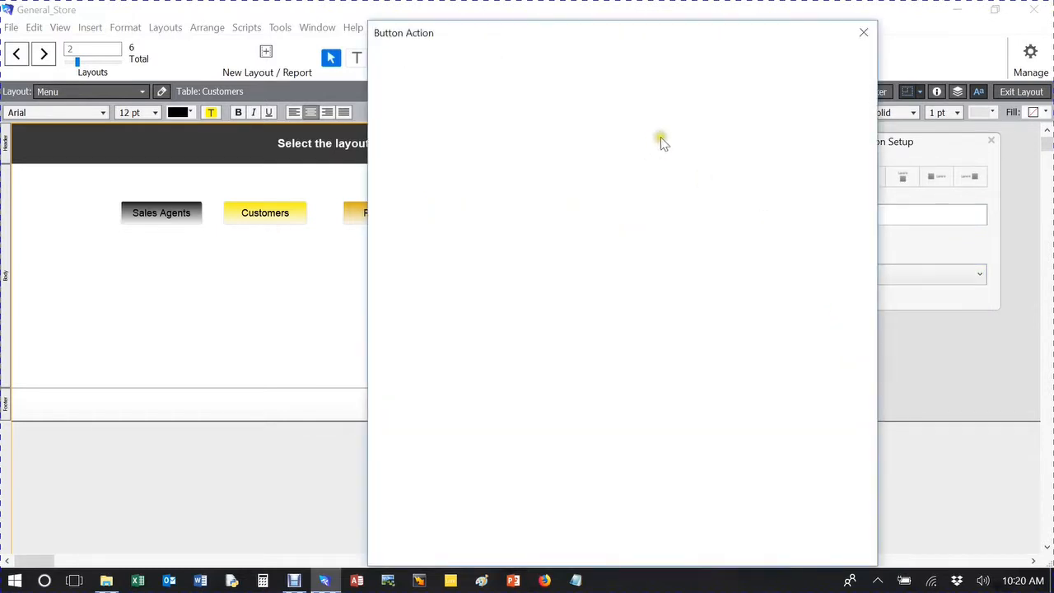
pyautogui.click(725, 84)
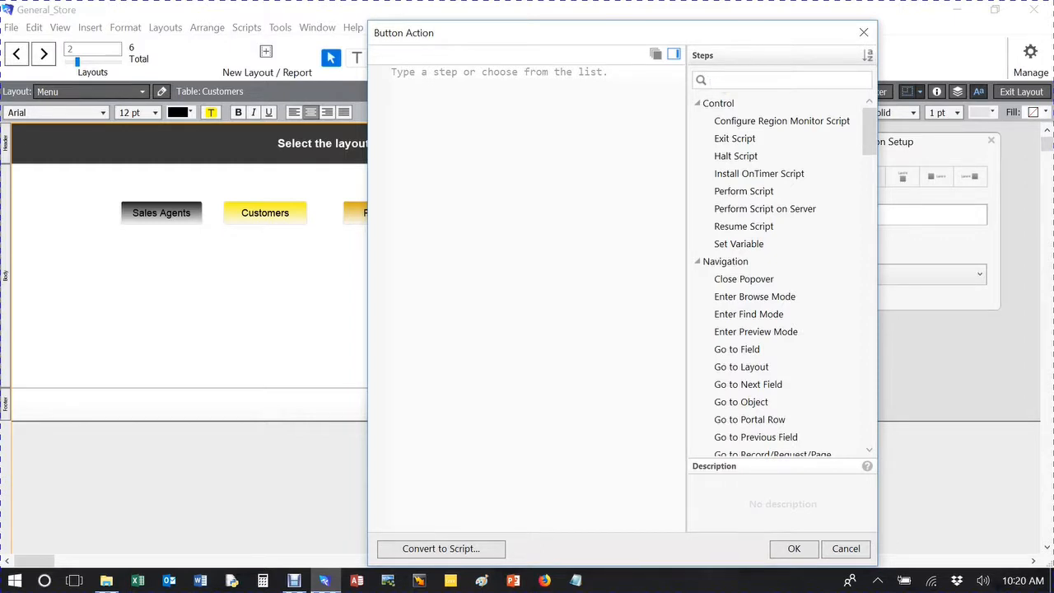
pyautogui.write('Exit')
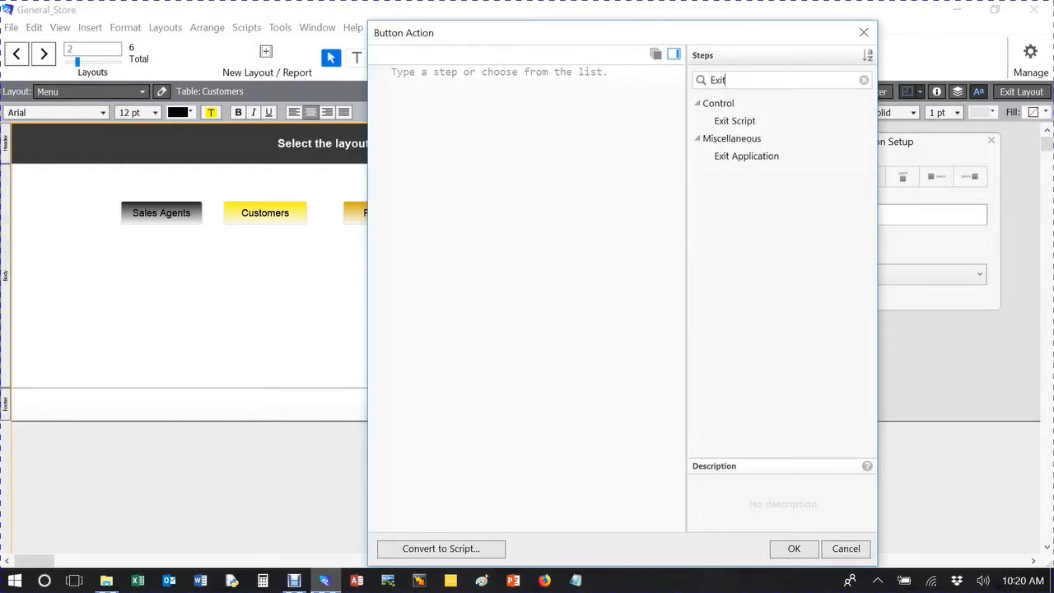
pyautogui.click(747, 159)
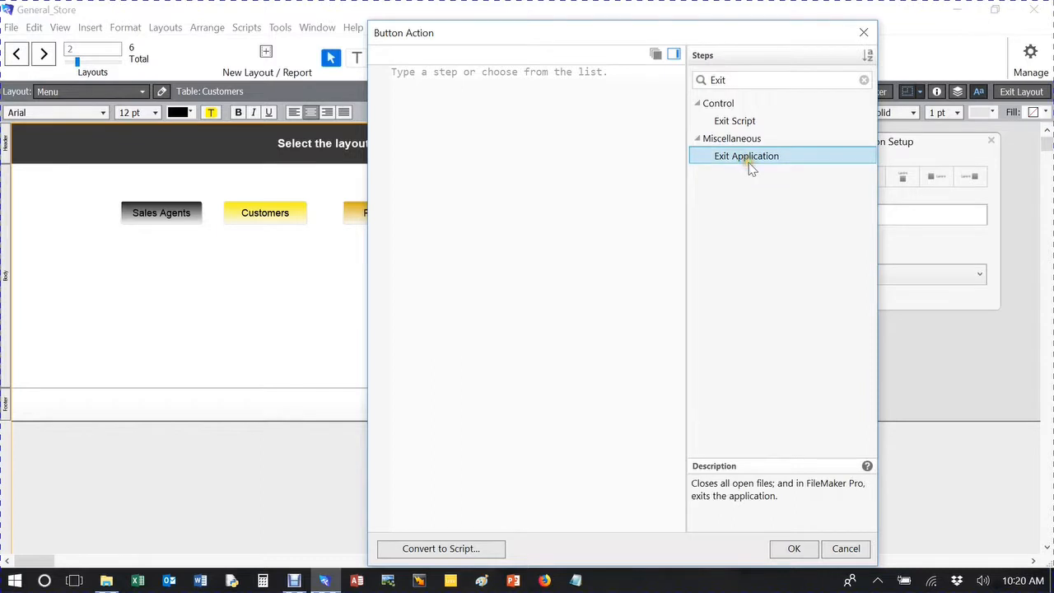
pyautogui.doubleClick(750, 163)
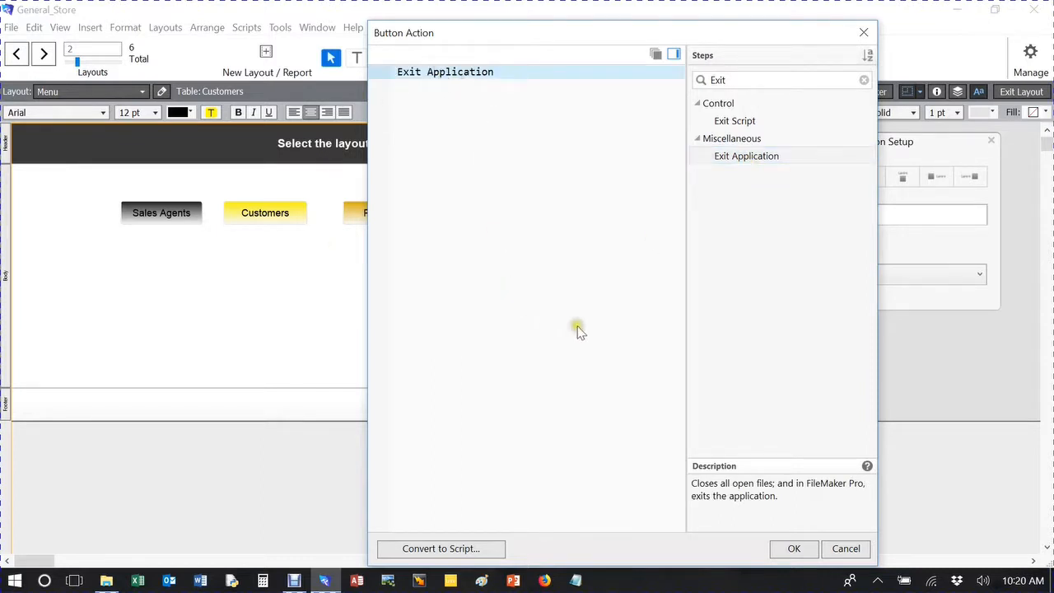
pyautogui.click(794, 549)
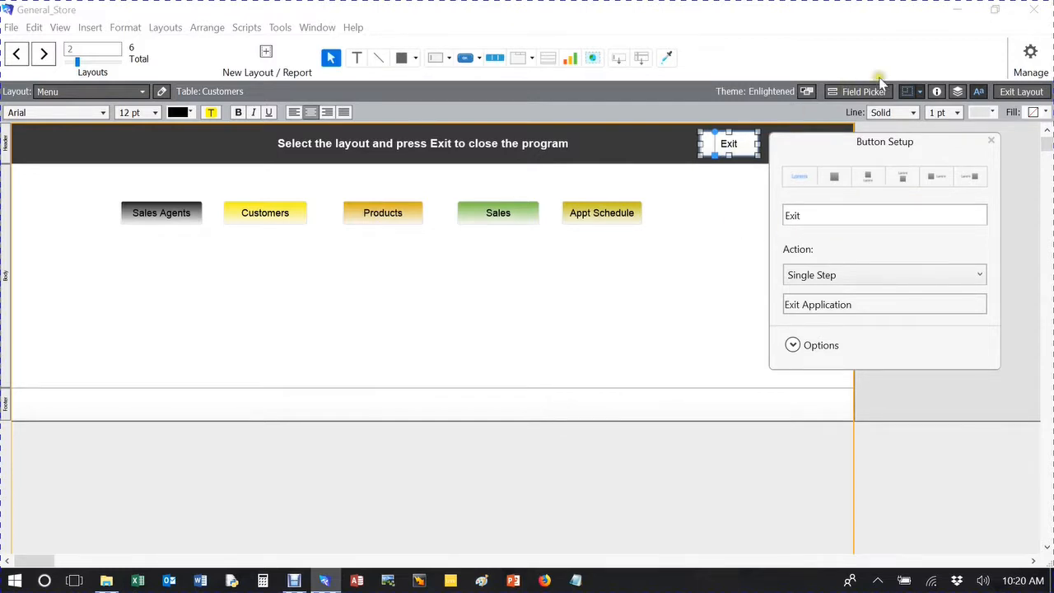
# Set the starting colour of the Exit button's gradient fill to bright red and close the Inspector.
pyautogui.click(937, 92)
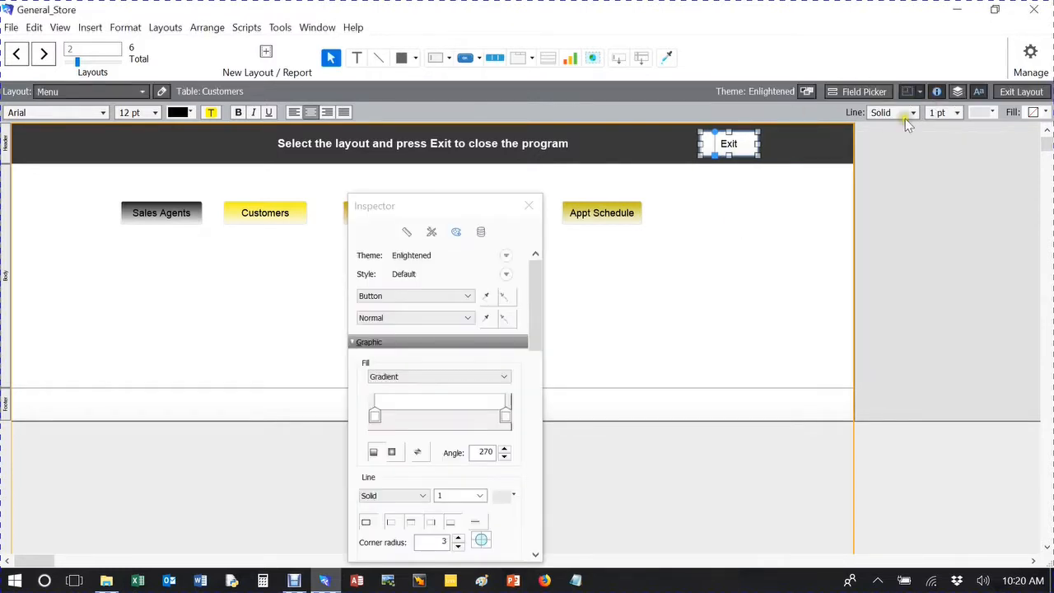
pyautogui.moveTo(430, 219); pyautogui.dragTo(848, 185)
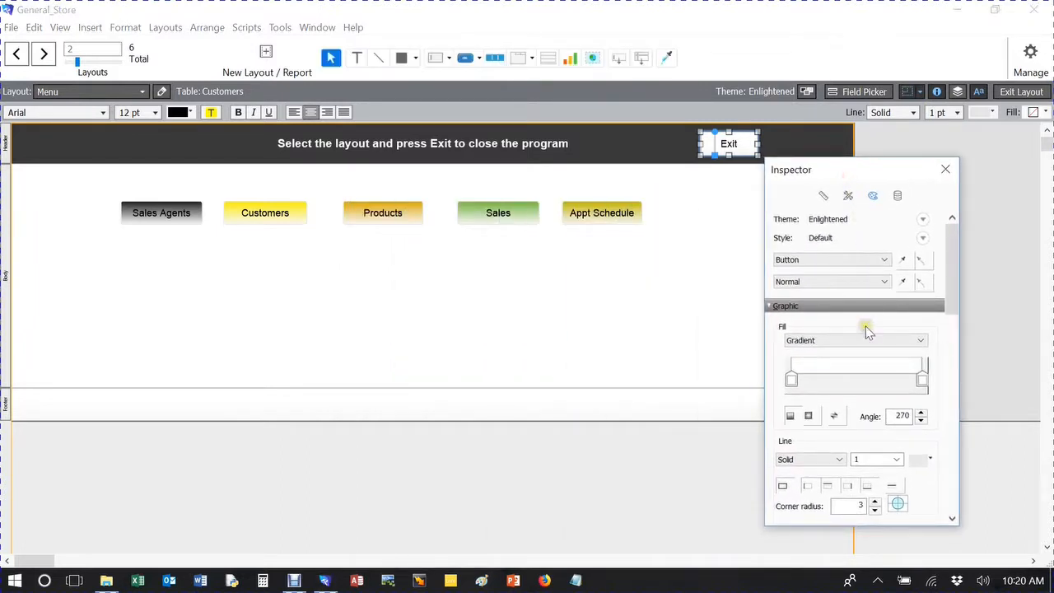
pyautogui.click(792, 381)
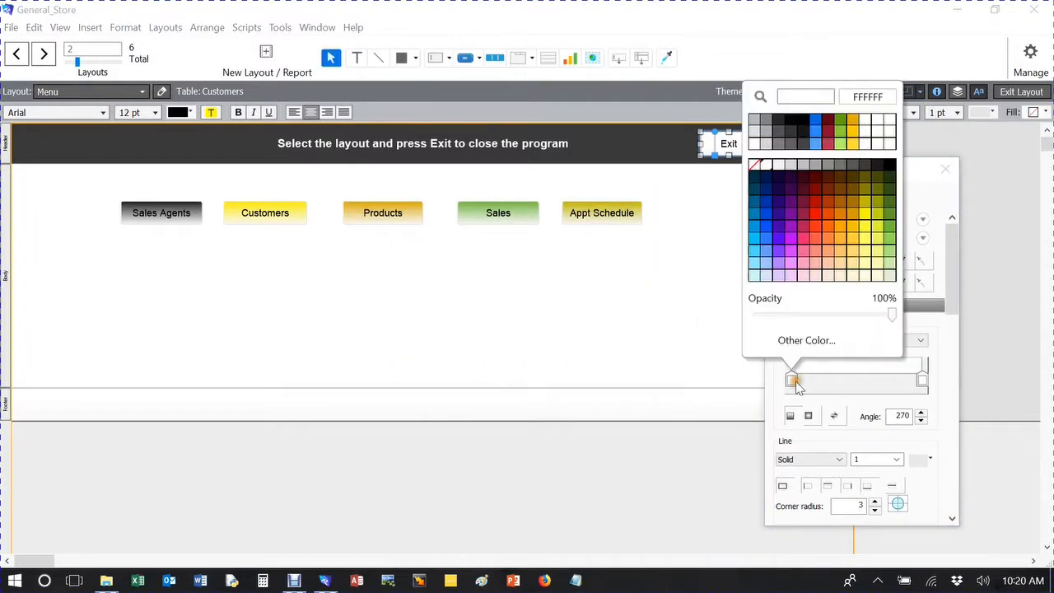
pyautogui.click(817, 240)
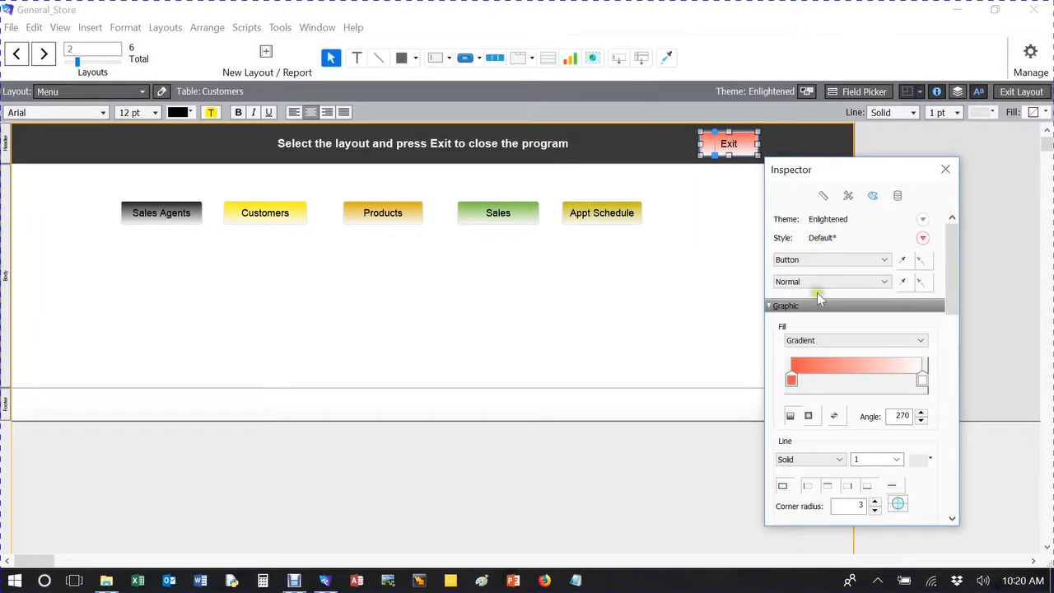
pyautogui.click(792, 380)
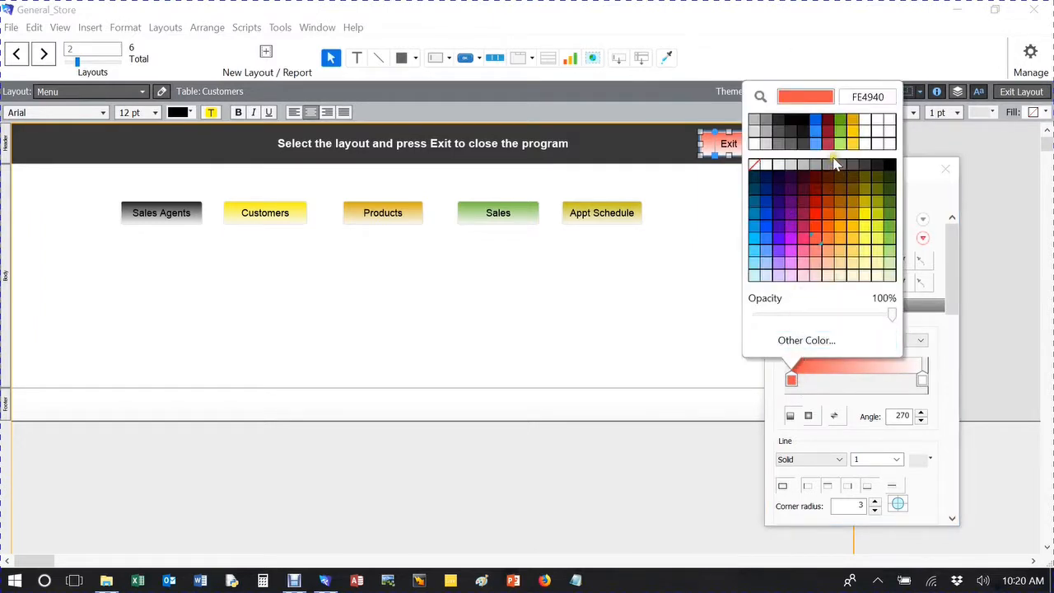
pyautogui.click(815, 221)
pyautogui.click(943, 169)
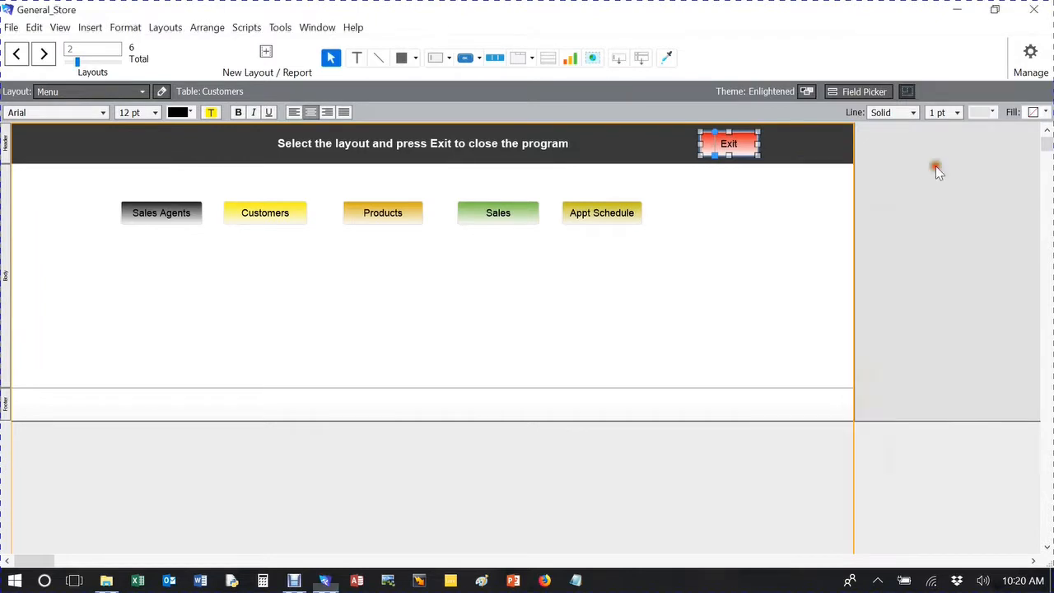
pyautogui.click(781, 254)
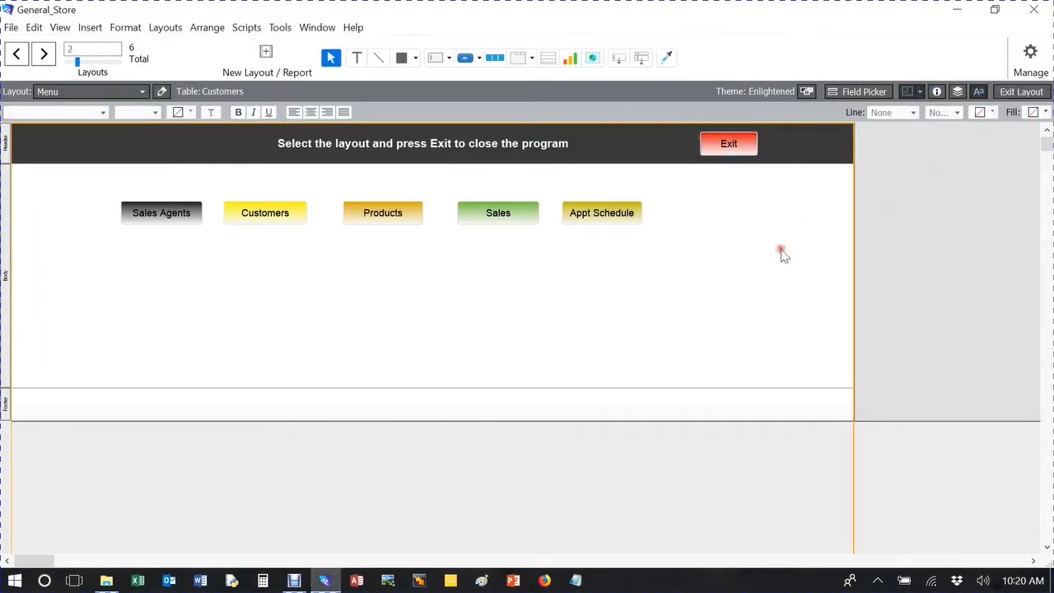
# View the Menu layout outside layout editing, resume editing and open the Products layout.
pyautogui.click(1026, 92)
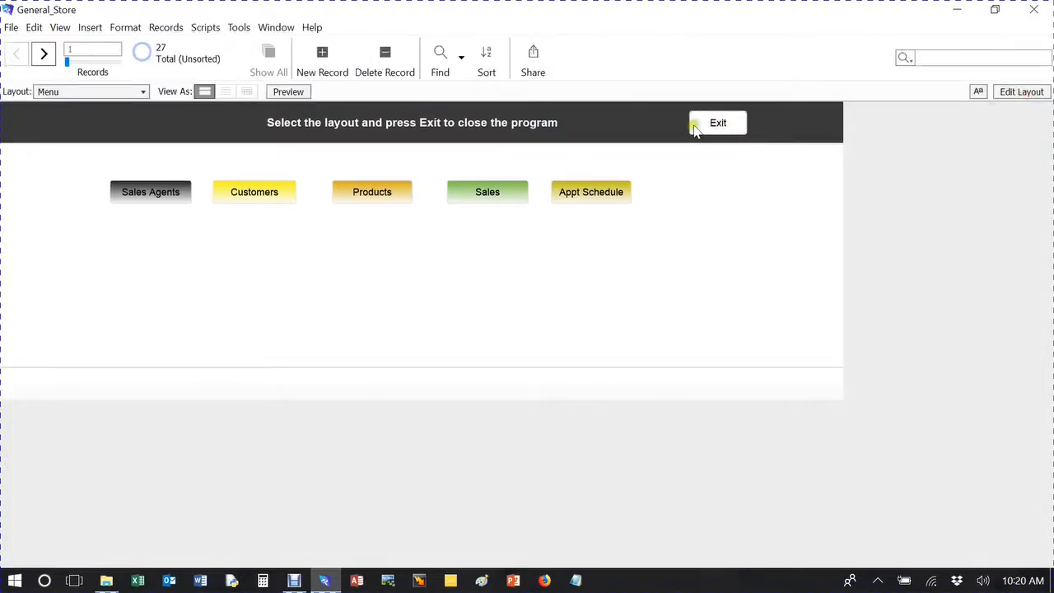
pyautogui.click(1023, 92)
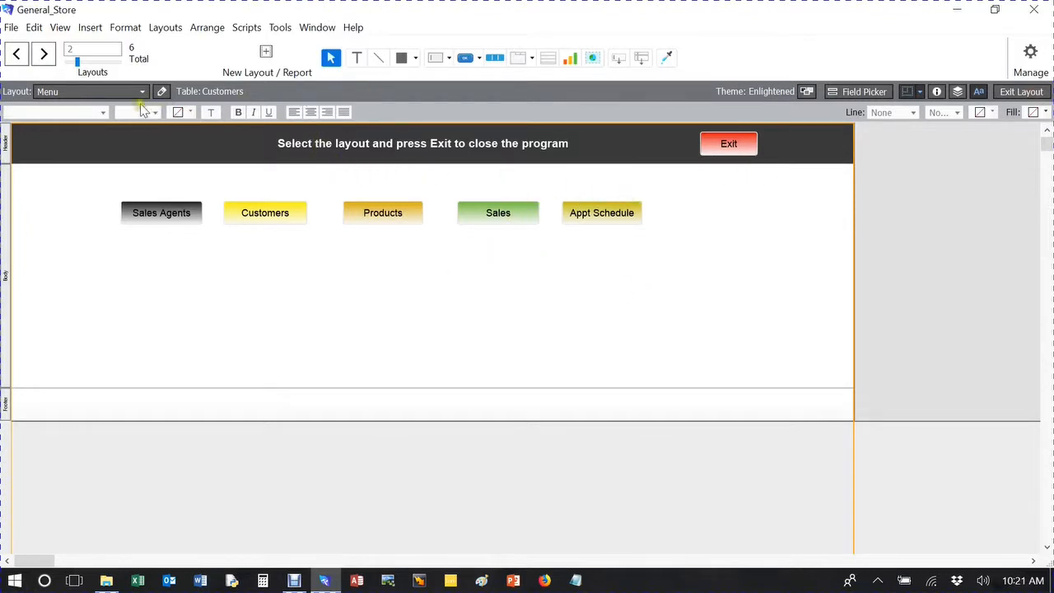
pyautogui.click(116, 92)
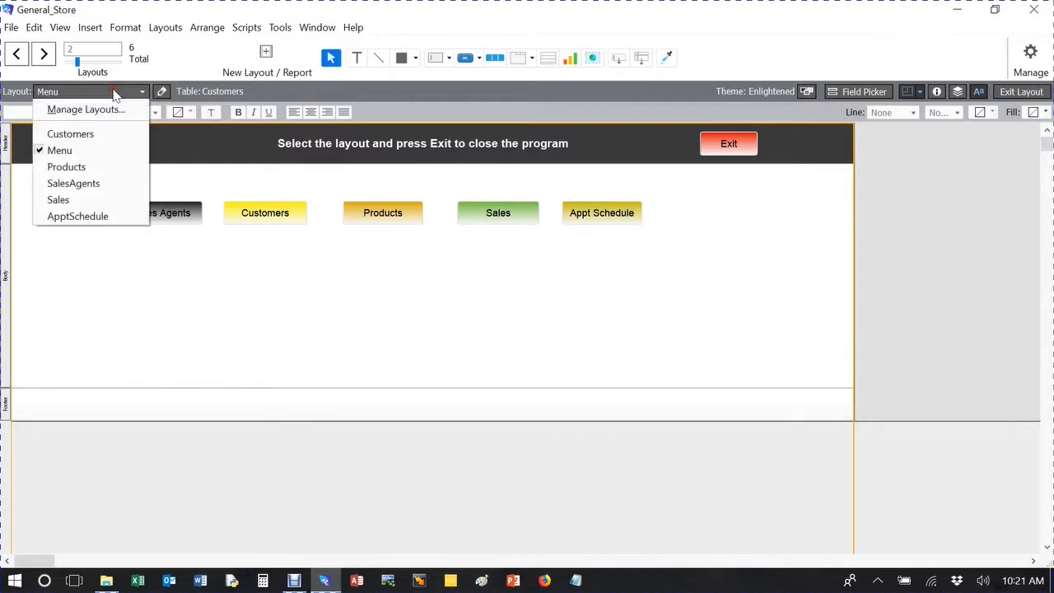
pyautogui.click(99, 171)
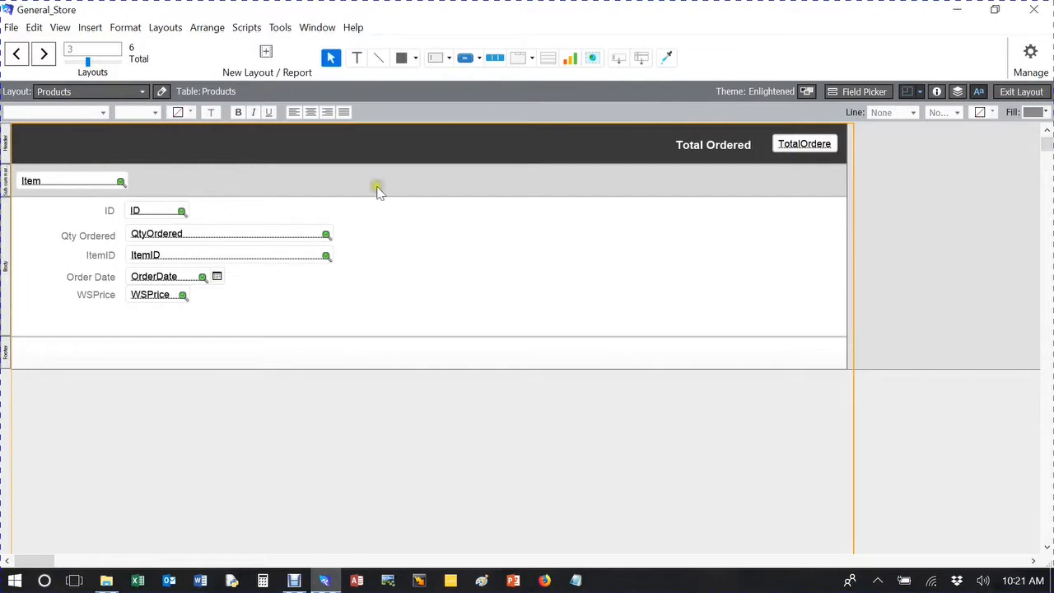
# Move the Total Ordered label and its field together to the middle of the Products layout's header.
pyautogui.click(725, 152)
pyautogui.keyDown('shift'); pyautogui.click(790, 144); pyautogui.keyUp('shift')
pyautogui.moveTo(719, 148); pyautogui.dragTo(406, 148)
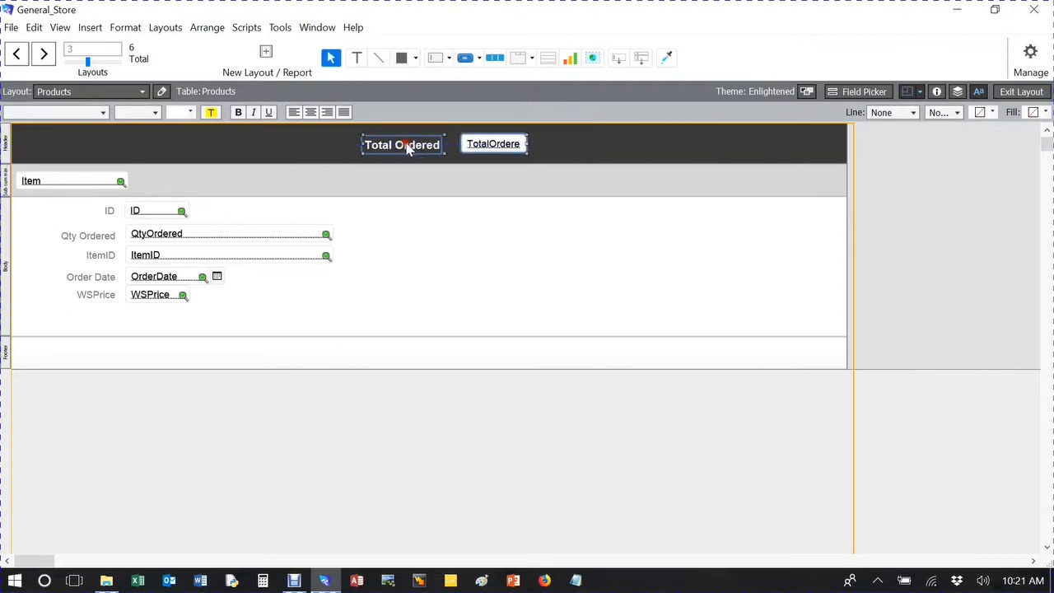
pyautogui.click(614, 147)
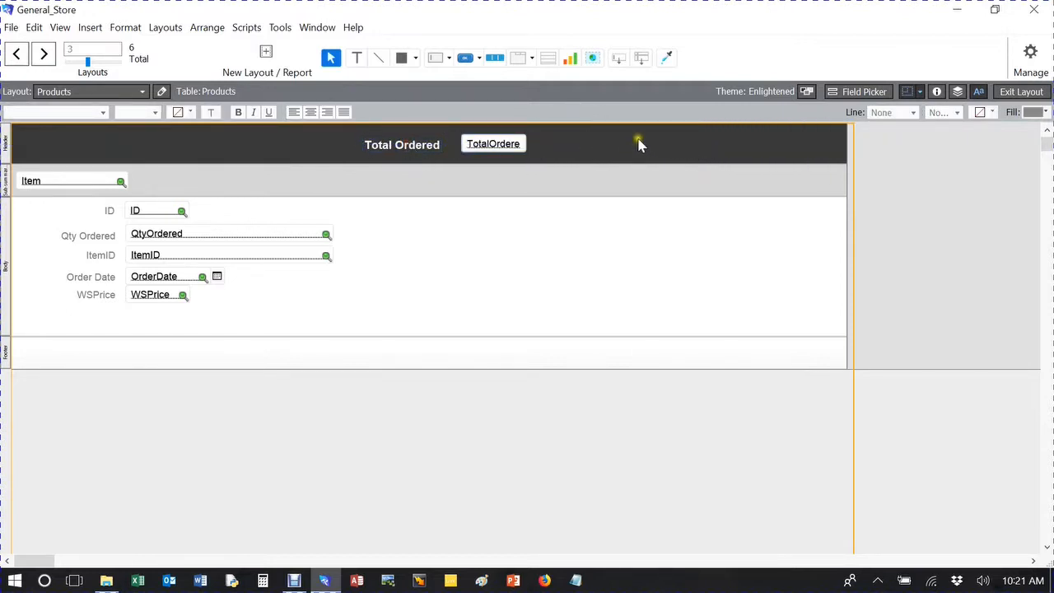
# Draw a popover button in the free header space beside the TotalOrdered field, label it Menu and clear the popover's title.
pyautogui.click(479, 59)
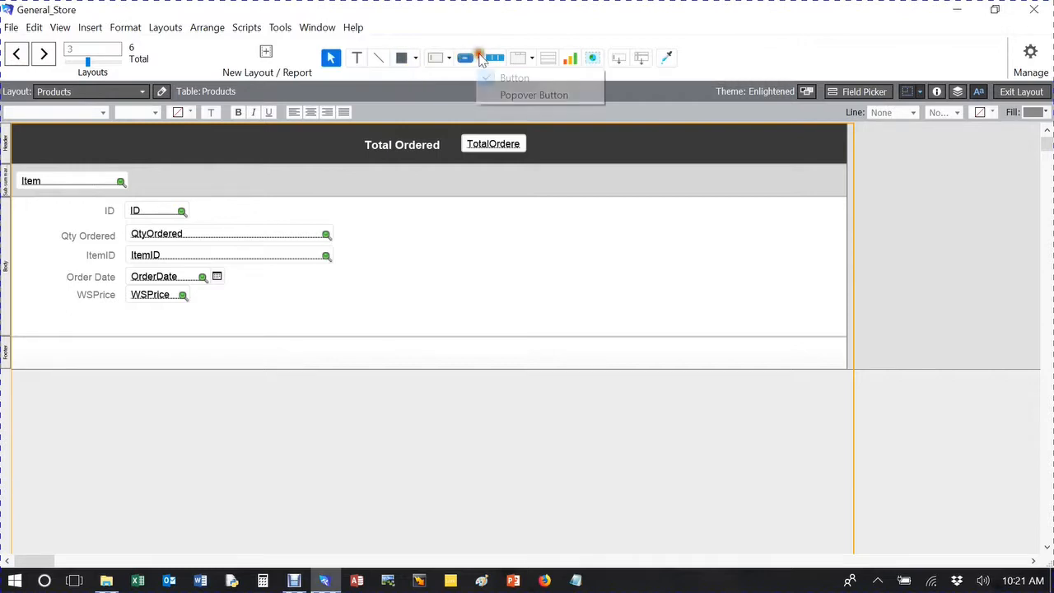
pyautogui.click(531, 96)
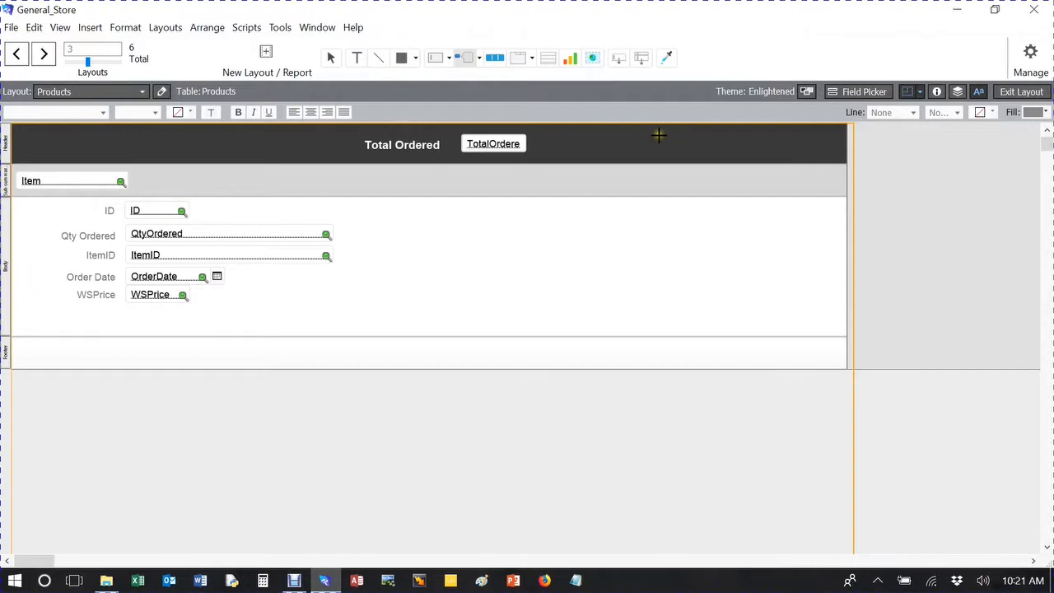
pyautogui.moveTo(651, 132); pyautogui.dragTo(713, 153)
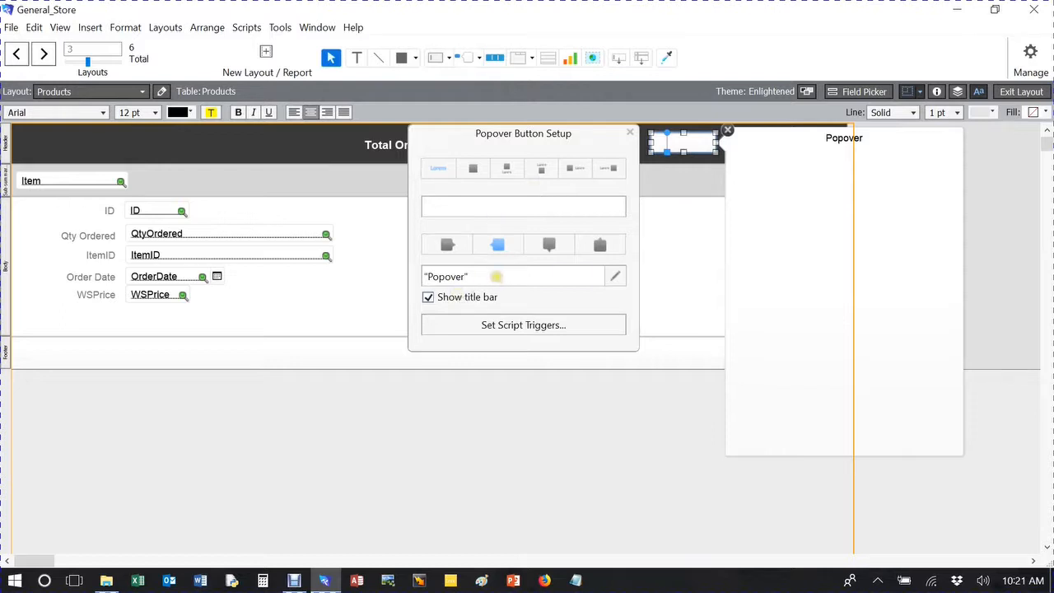
pyautogui.click(497, 277)
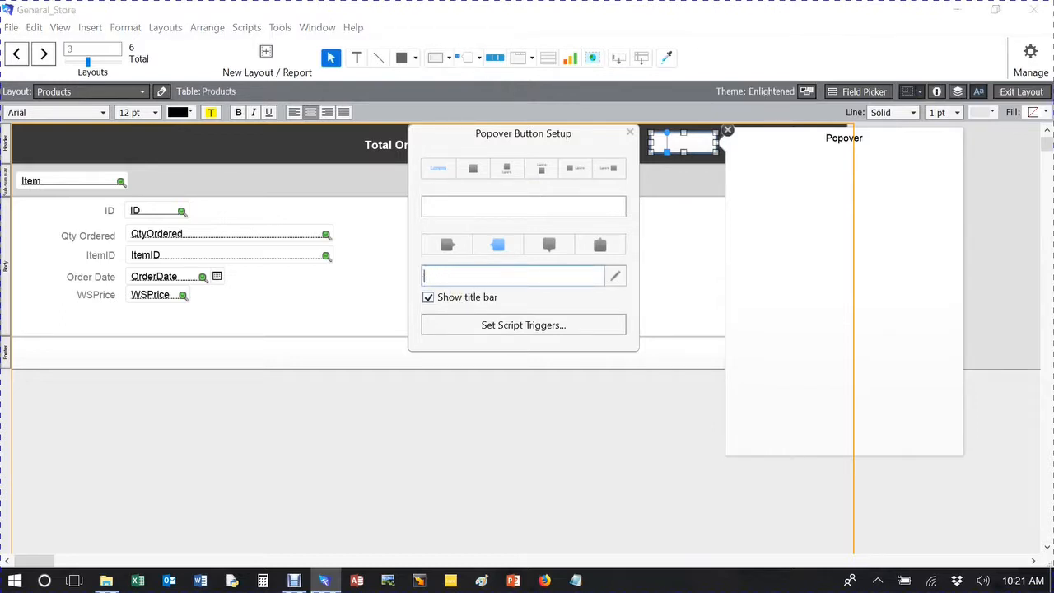
pyautogui.click(475, 205)
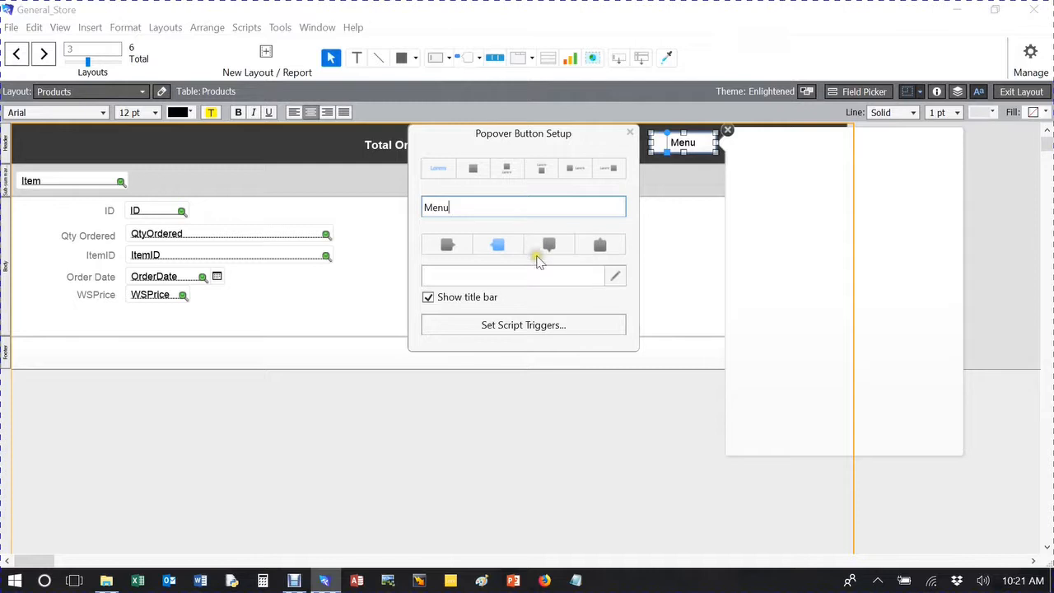
pyautogui.click(683, 228)
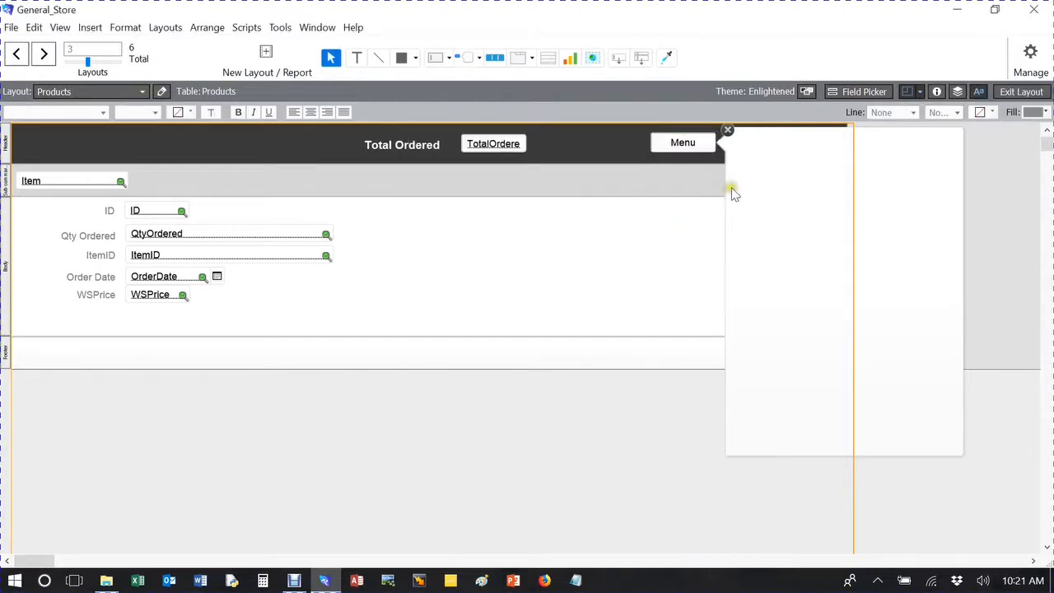
# Shrink the popover's width and height so that it fits within the Products layout.
pyautogui.click(964, 243)
pyautogui.moveTo(965, 291); pyautogui.dragTo(844, 289)
pyautogui.moveTo(783, 454); pyautogui.dragTo(779, 330)
pyautogui.click(618, 259)
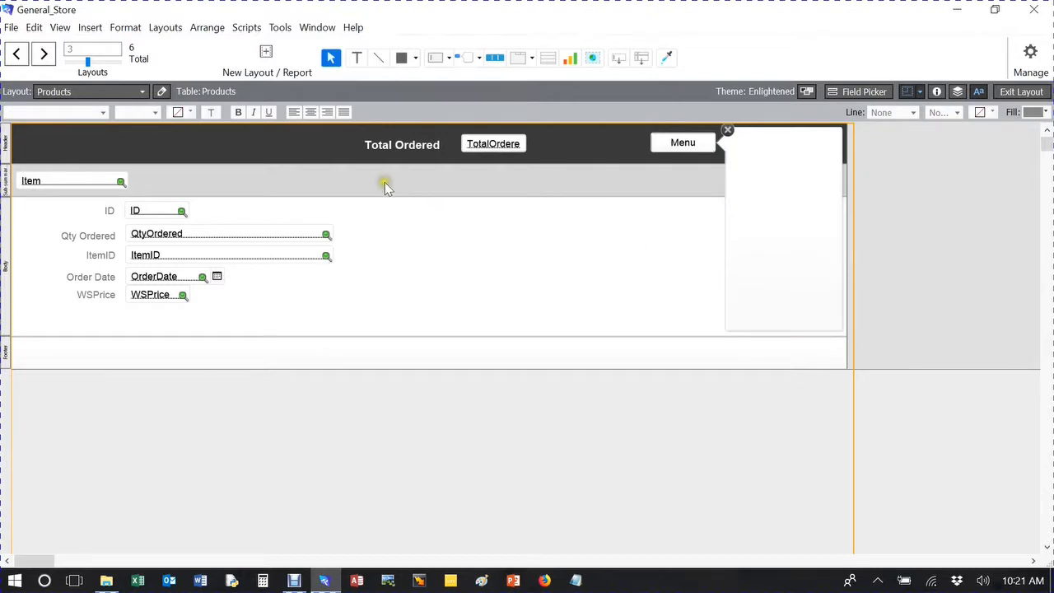
# Copy the five navigation buttons from the Menu layout and return to the Products layout.
pyautogui.click(113, 92)
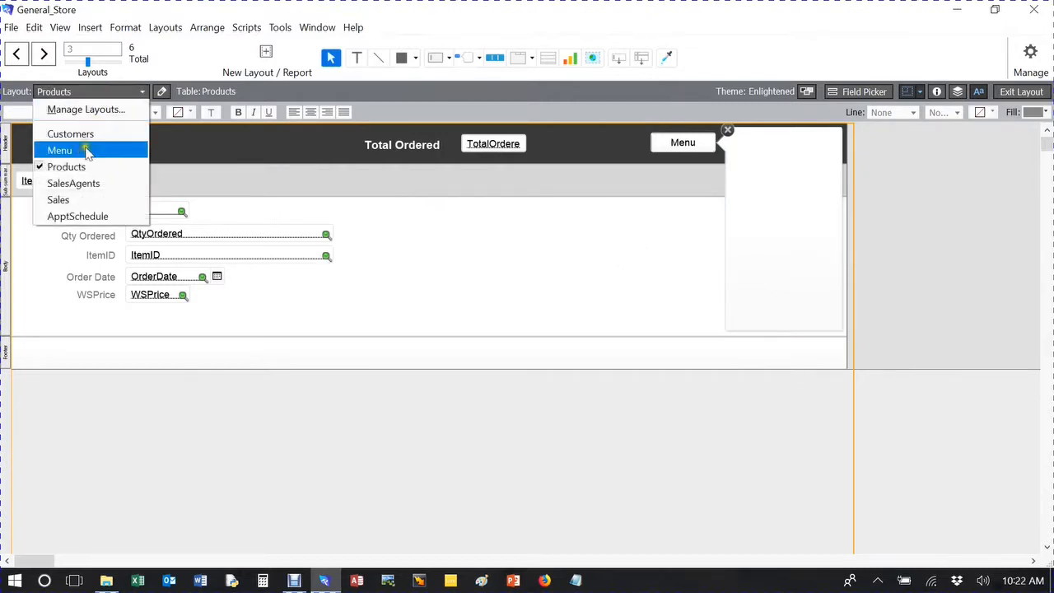
pyautogui.click(82, 154)
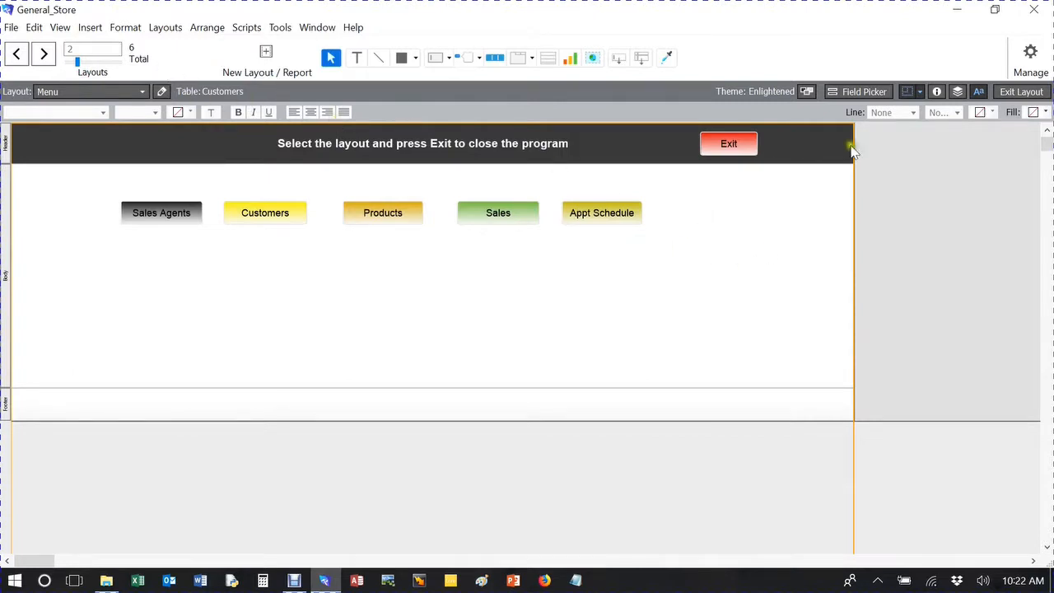
pyautogui.moveTo(682, 184)
pyautogui.mouseDown()
pyautogui.moveTo(566, 201)
pyautogui.moveTo(169, 155)
pyautogui.moveTo(71, 198)
pyautogui.moveTo(128, 258)
pyautogui.mouseUp()
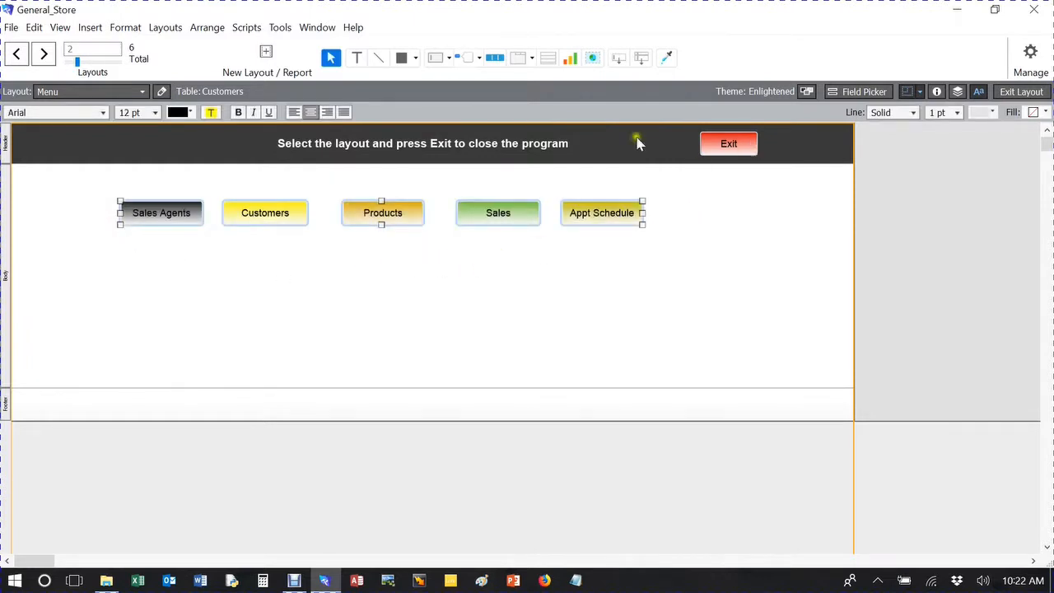
pyautogui.click(54, 91)
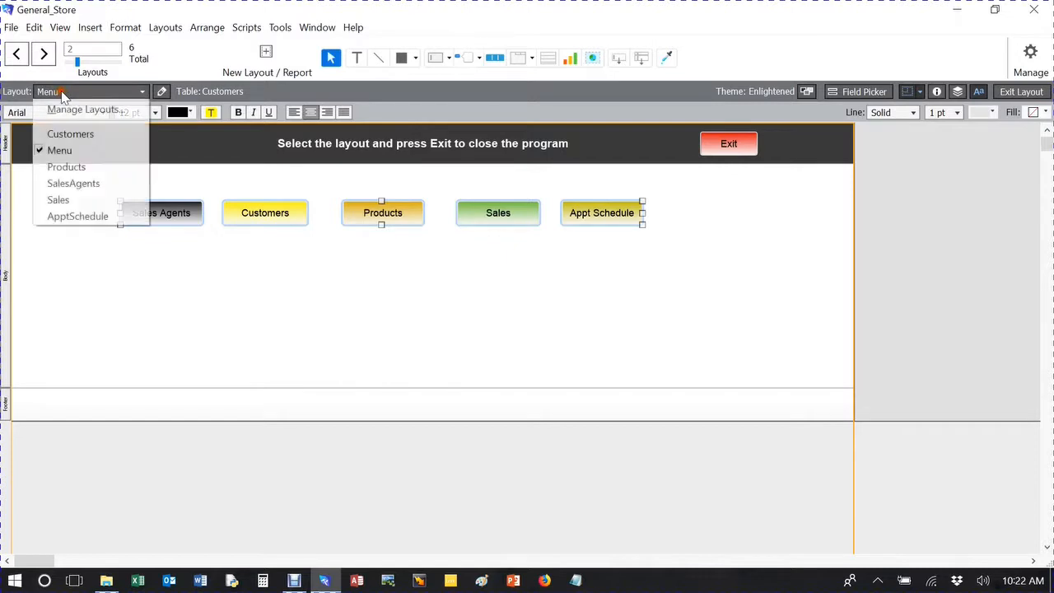
pyautogui.click(71, 165)
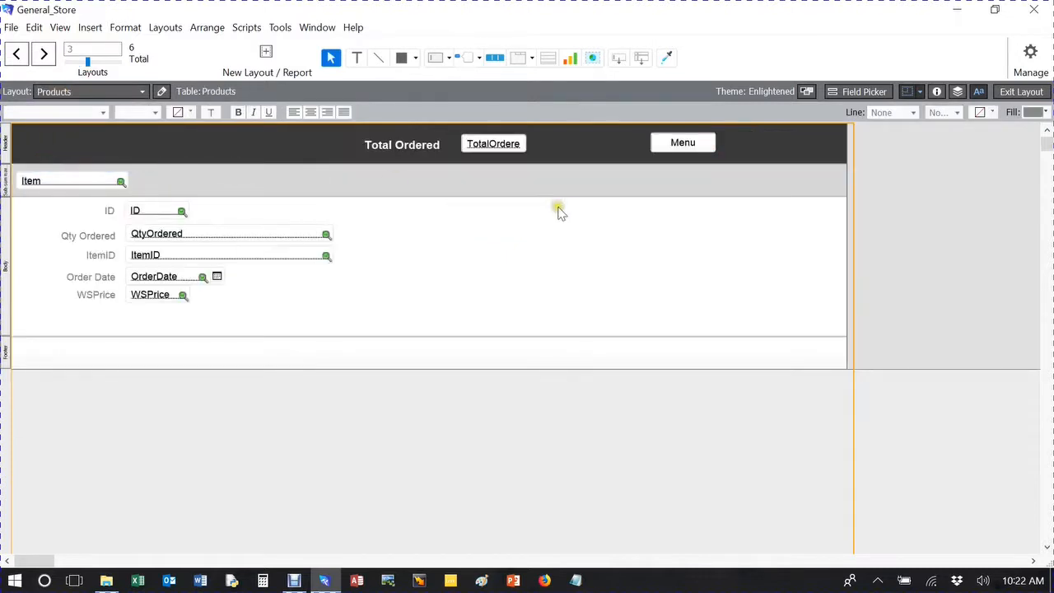
# Reopen the Menu button's popover, paste the copied navigation buttons and move them down into the body of the Products layout.
pyautogui.doubleClick(689, 145)
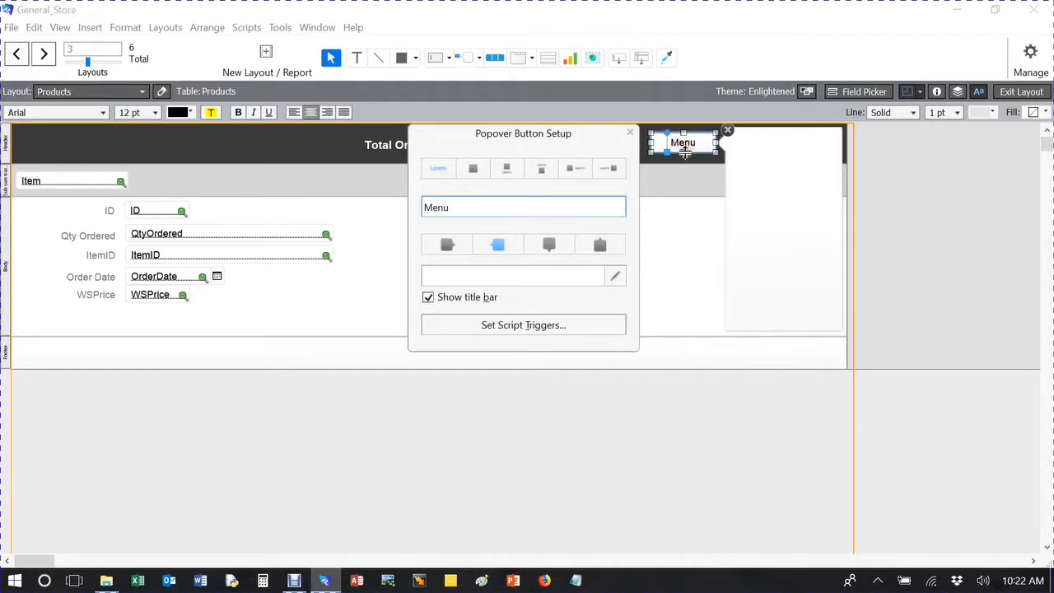
pyautogui.click(629, 132)
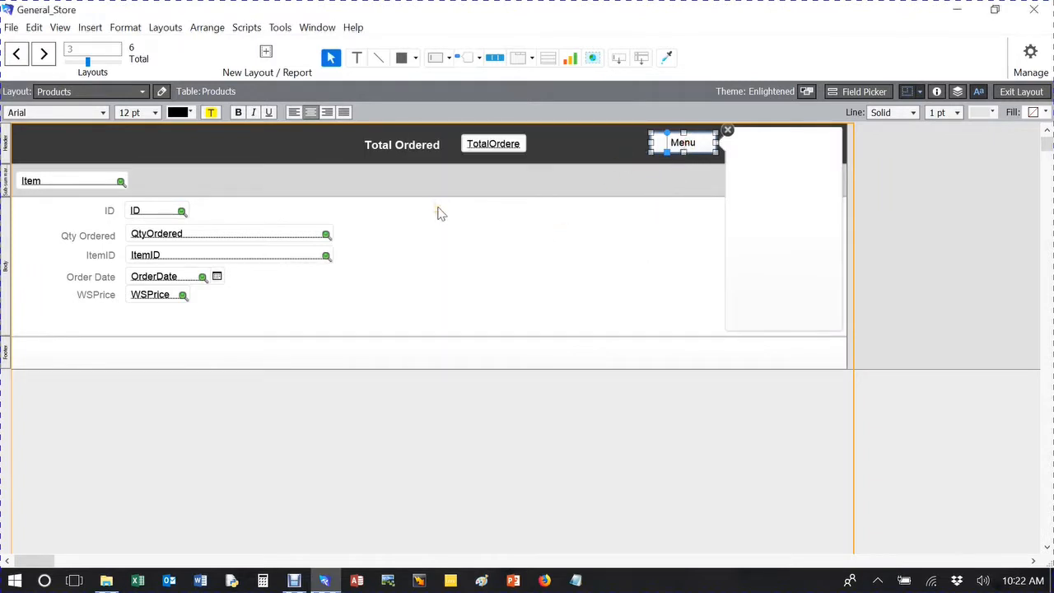
pyautogui.hotkey('ctrl', 'v')
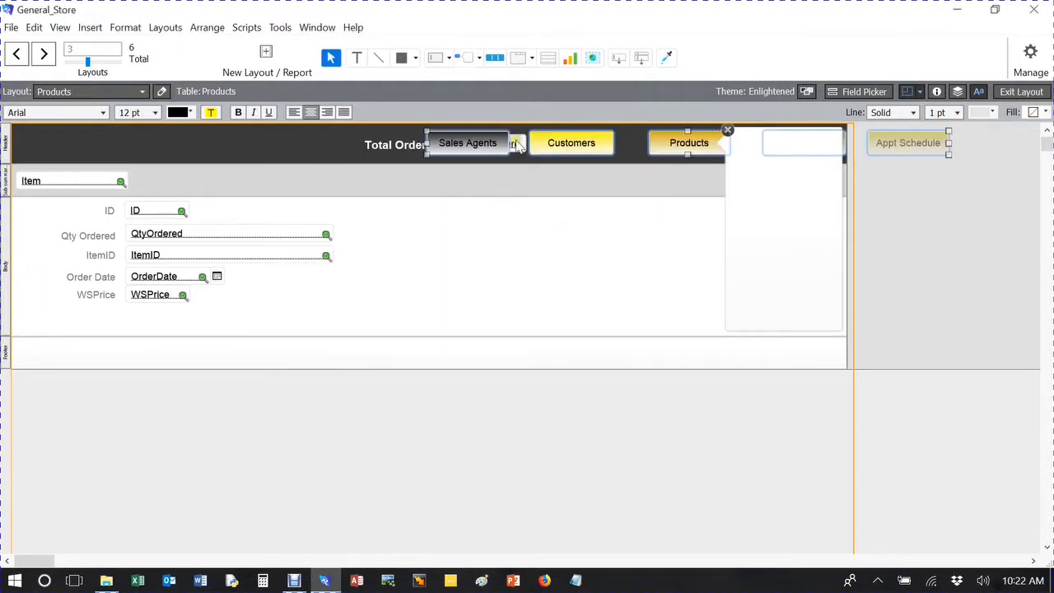
pyautogui.moveTo(466, 144); pyautogui.dragTo(449, 218)
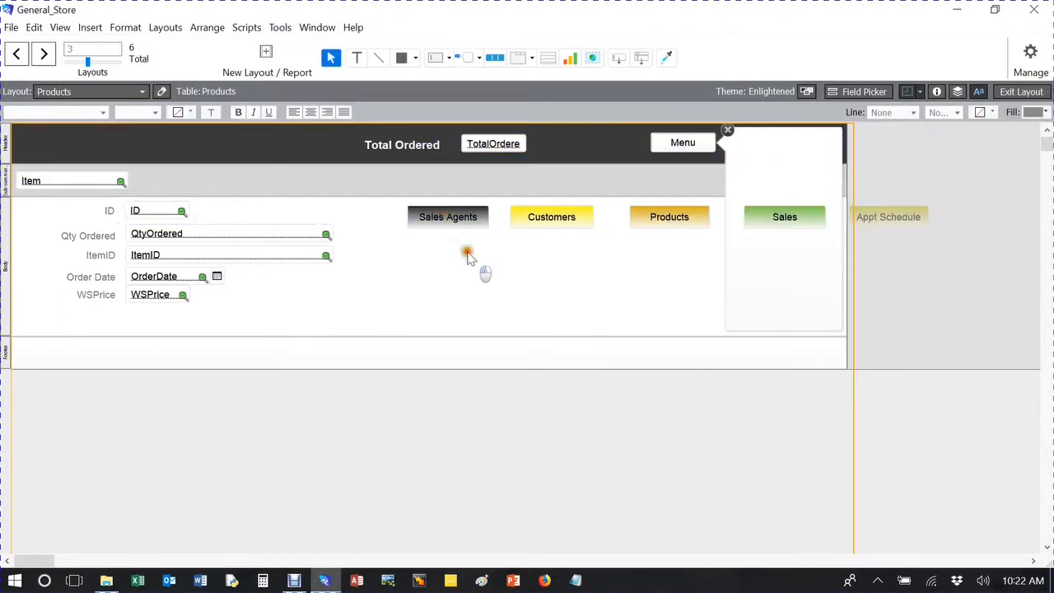
# Stack the pasted buttons inside the popover in the order Sales Agents, Customers, Sales, Products, Appt Schedule.
pyautogui.click(474, 224)
pyautogui.moveTo(457, 224); pyautogui.dragTo(795, 162)
pyautogui.moveTo(658, 225); pyautogui.dragTo(779, 277)
pyautogui.moveTo(565, 216); pyautogui.dragTo(783, 184)
pyautogui.moveTo(871, 217); pyautogui.dragTo(775, 250)
pyautogui.moveTo(778, 306); pyautogui.dragTo(766, 284)
pyautogui.click(607, 261)
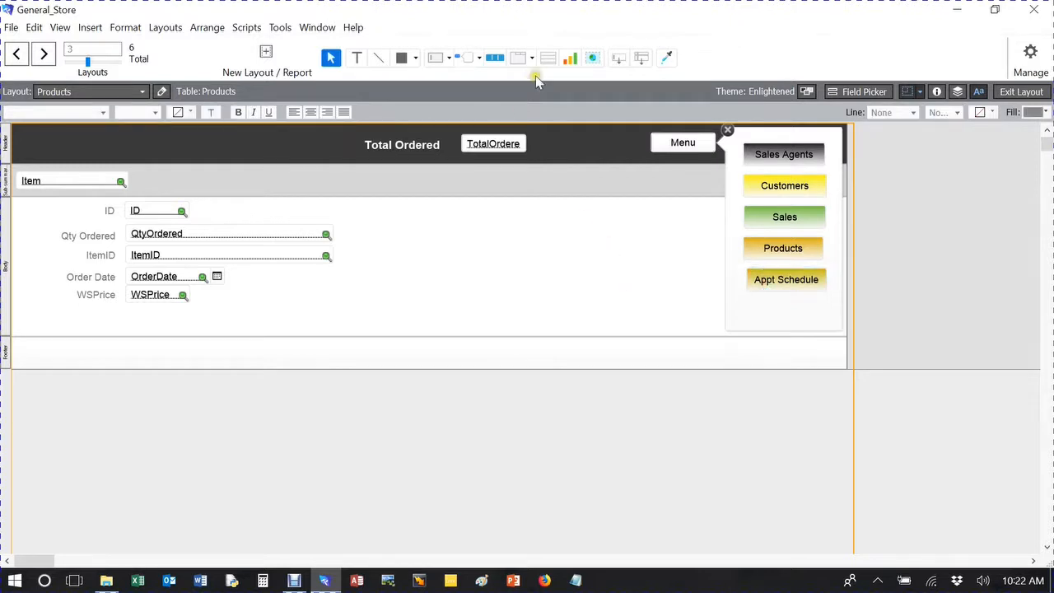
# Draw a new button in the popover below Appt Schedule and label it Menu.
pyautogui.click(479, 59)
pyautogui.click(509, 78)
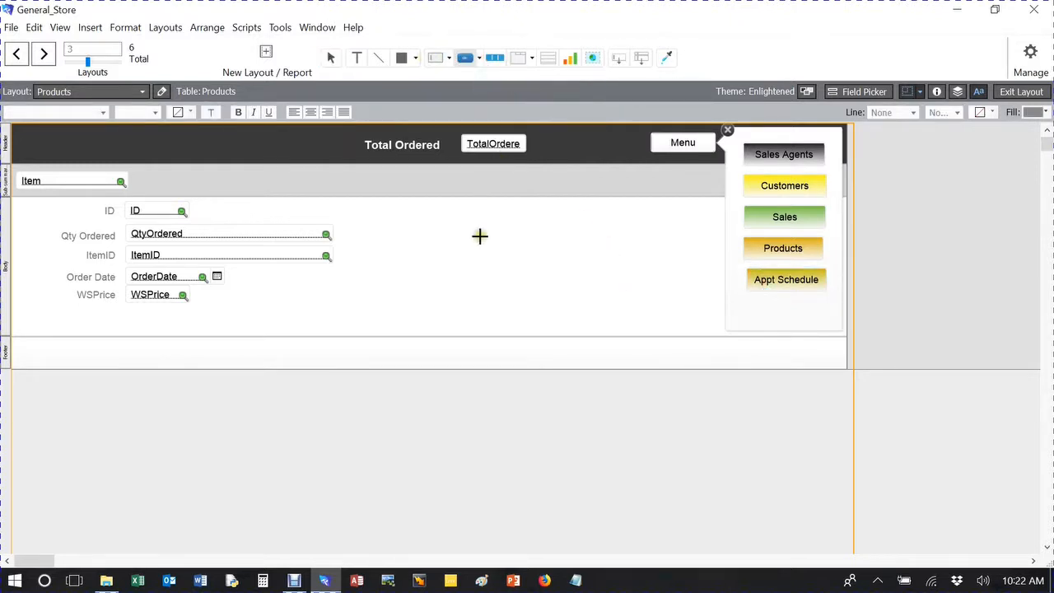
pyautogui.moveTo(746, 303); pyautogui.dragTo(821, 321)
pyautogui.click(568, 382)
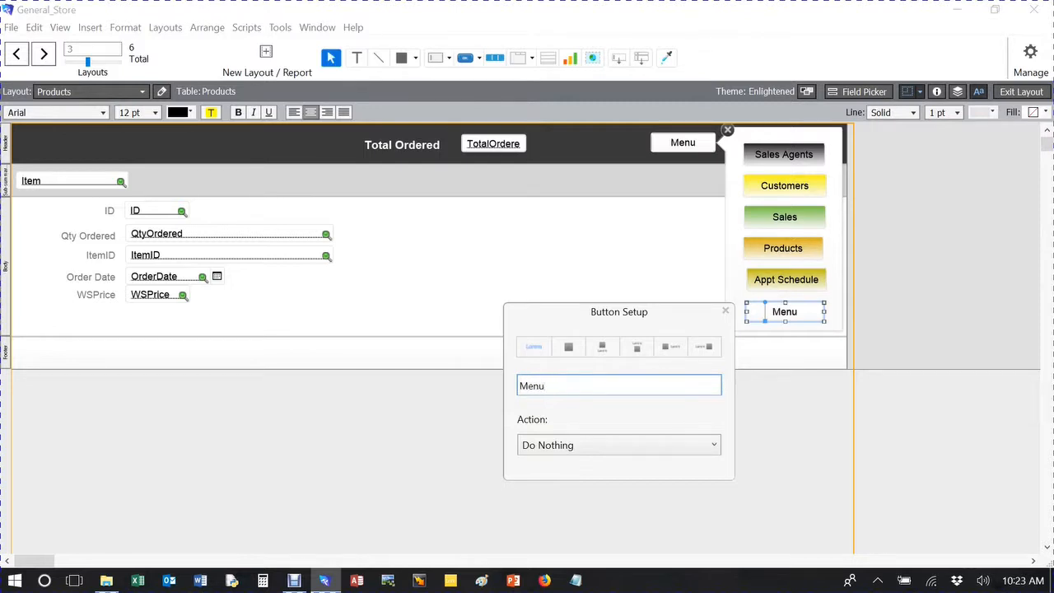
# Give the popover's new Menu button a Single Step action that uses Go to Layout.
pyautogui.click(565, 448)
pyautogui.click(547, 485)
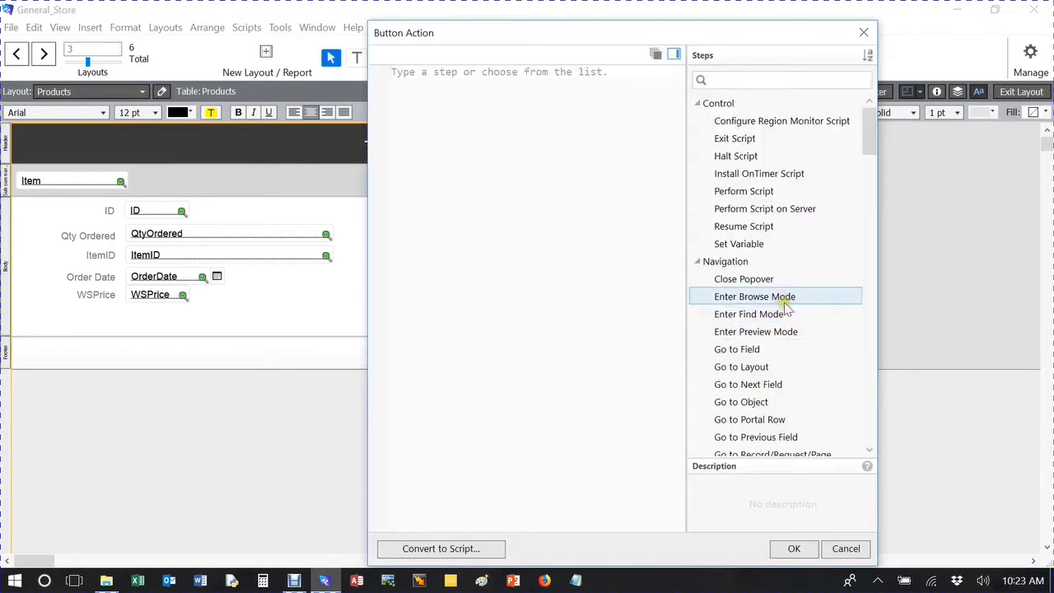
pyautogui.click(743, 368)
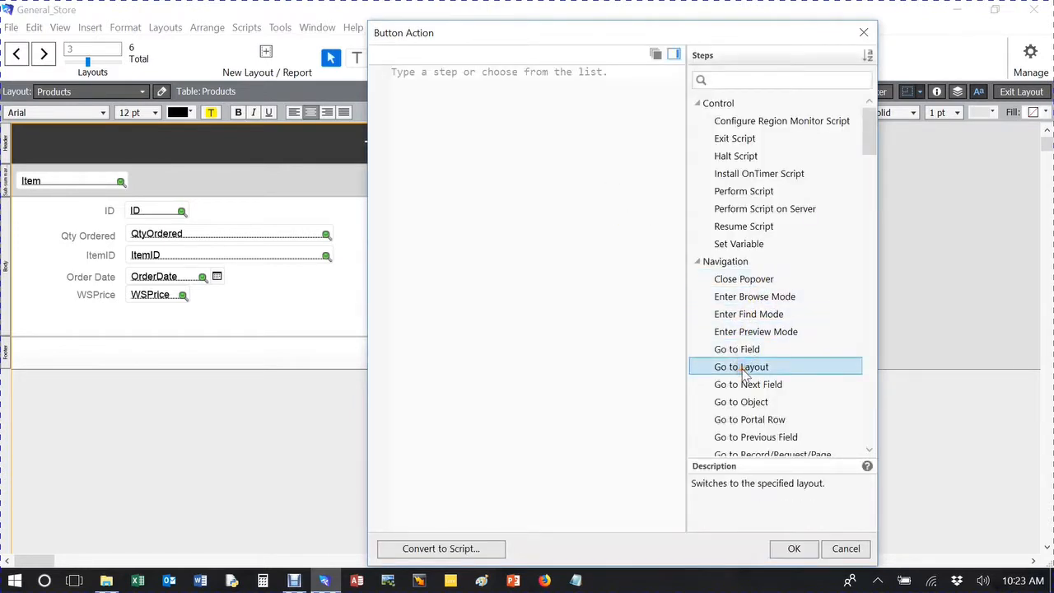
pyautogui.doubleClick(743, 370)
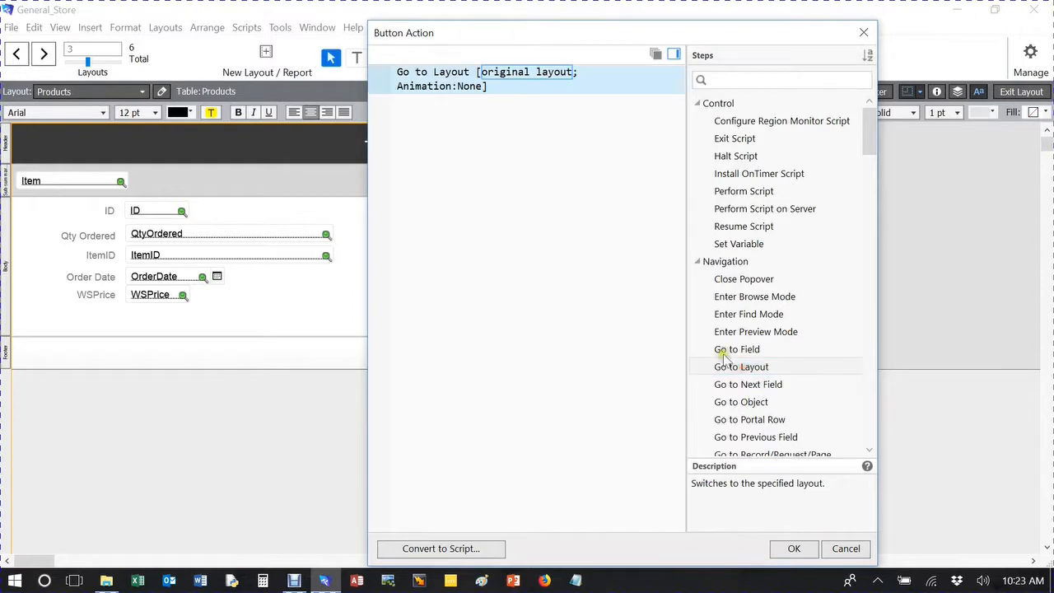
# Set the Go to Layout target to the Menu layout and finish the button's setup.
pyautogui.click(543, 73)
pyautogui.click(541, 126)
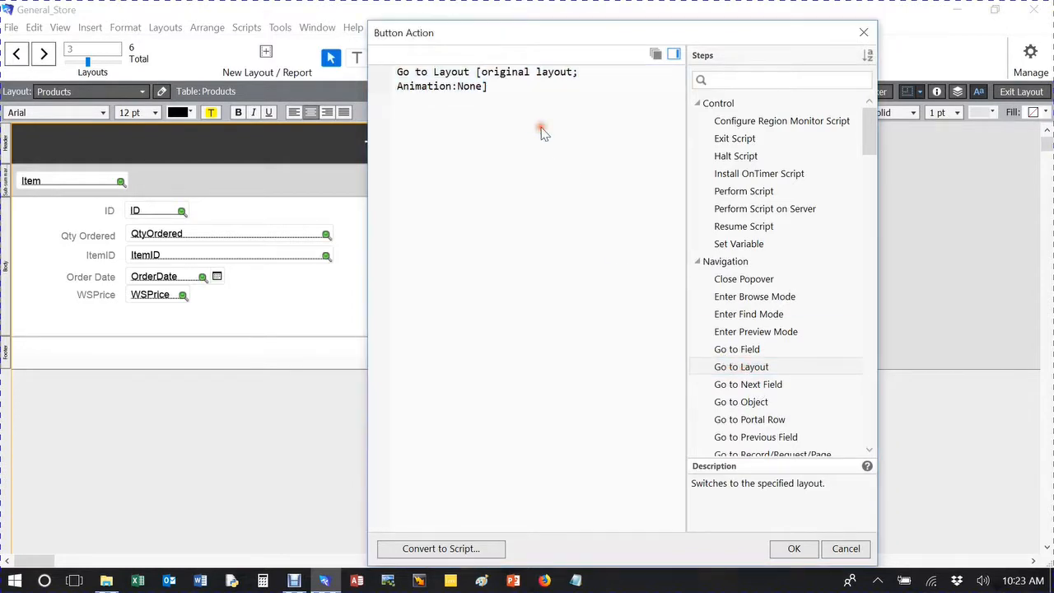
pyautogui.click(960, 124)
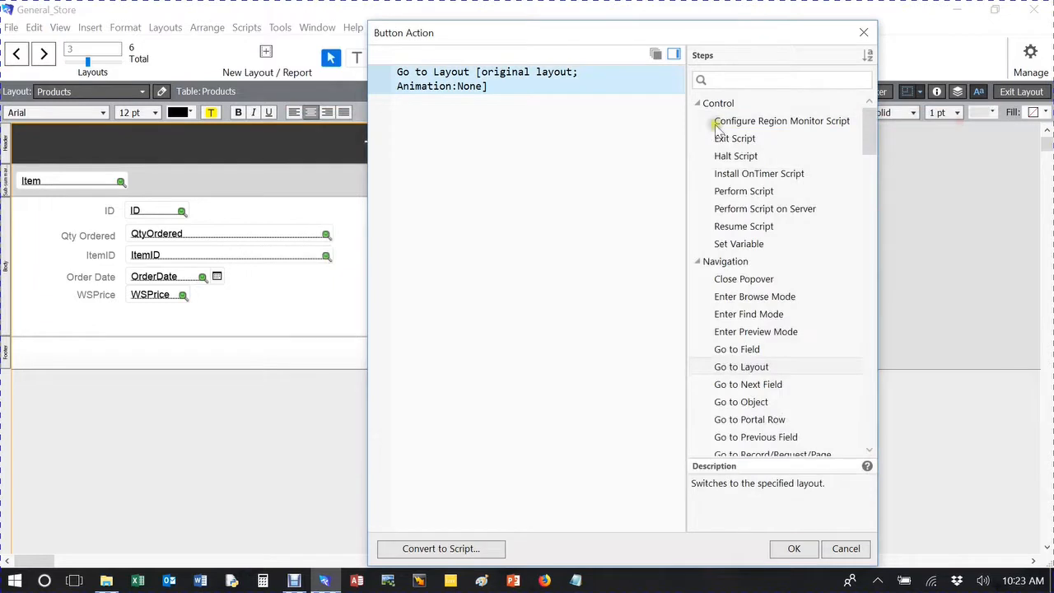
pyautogui.click(488, 74)
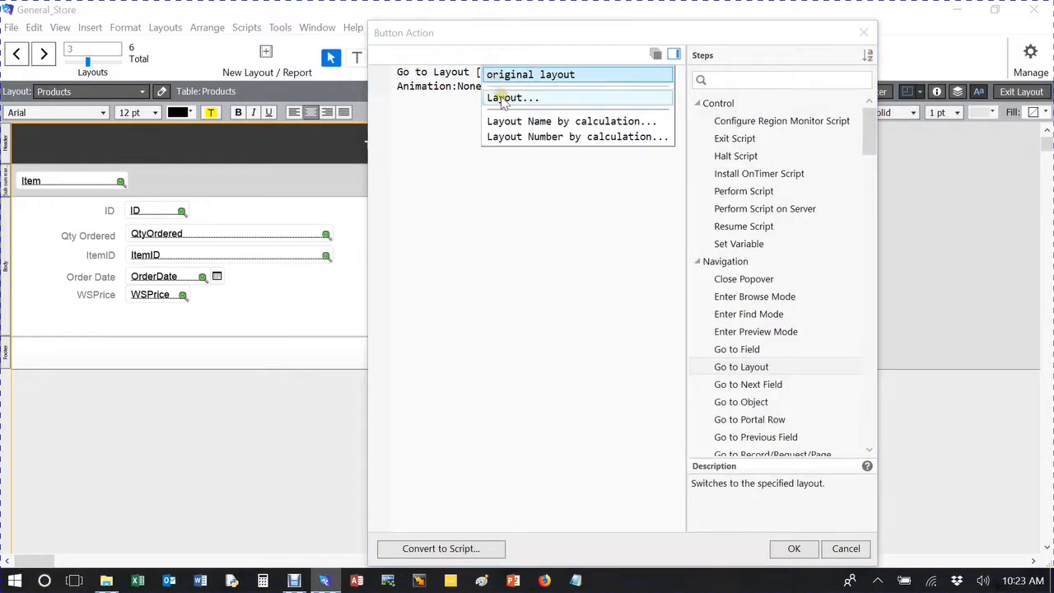
pyautogui.click(504, 97)
pyautogui.click(548, 245)
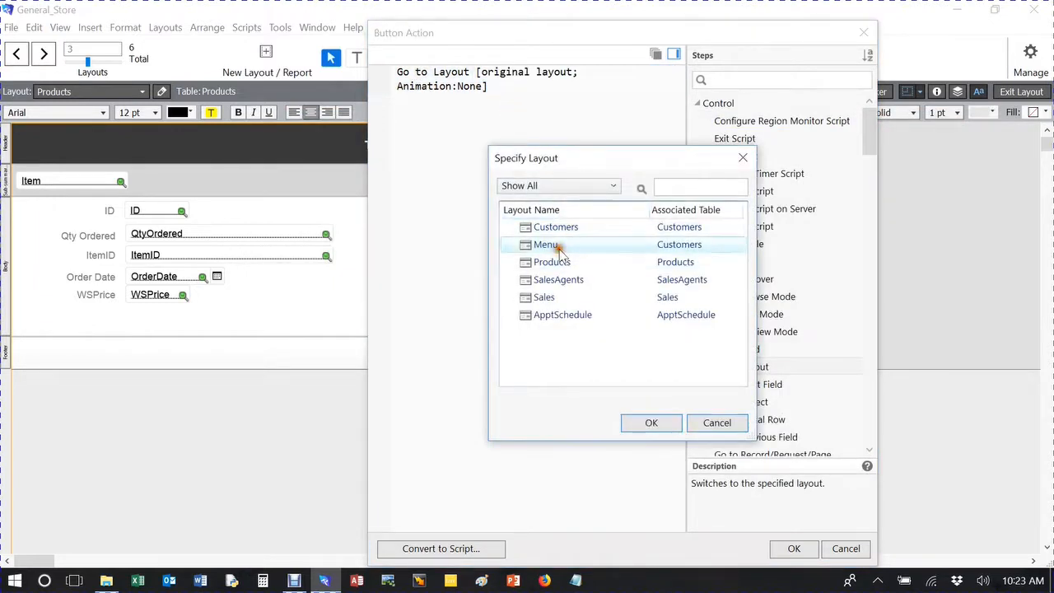
pyautogui.click(651, 423)
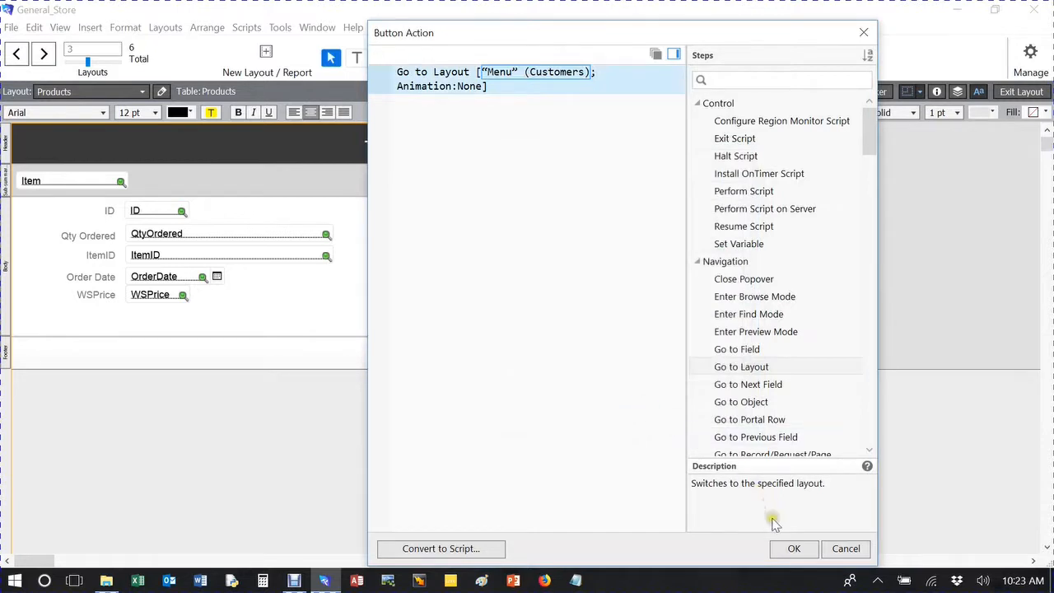
pyautogui.click(795, 550)
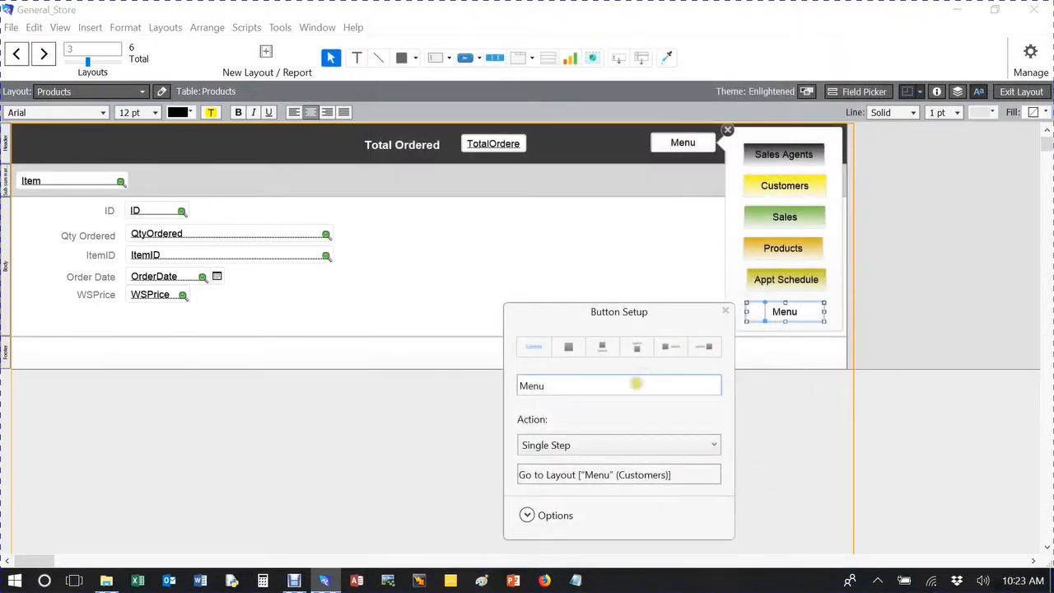
pyautogui.click(725, 311)
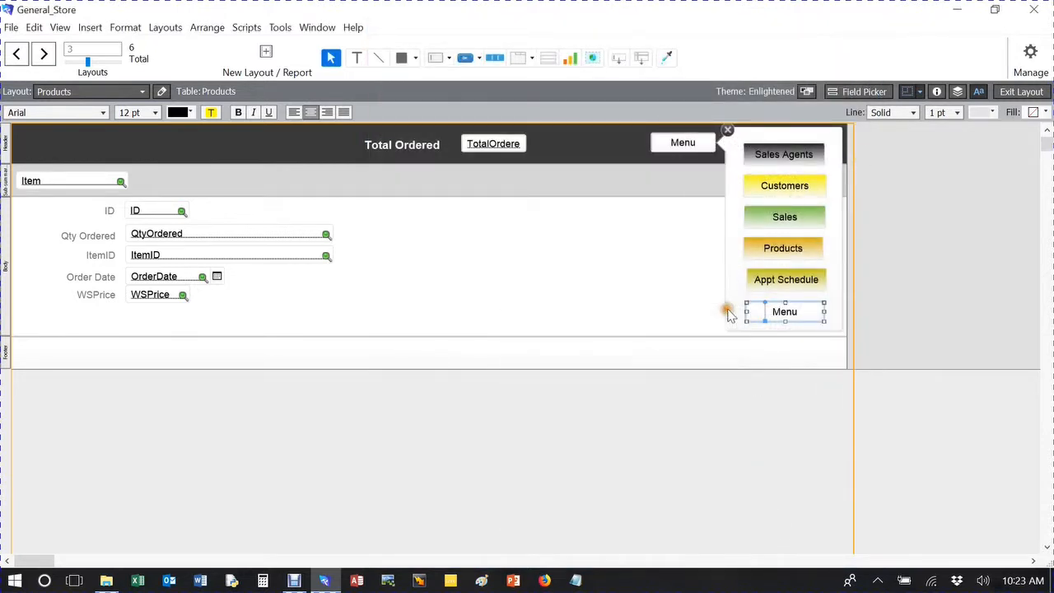
# Change the starting colour of the popover's Menu button gradient fill to violet in the Inspector.
pyautogui.click(937, 91)
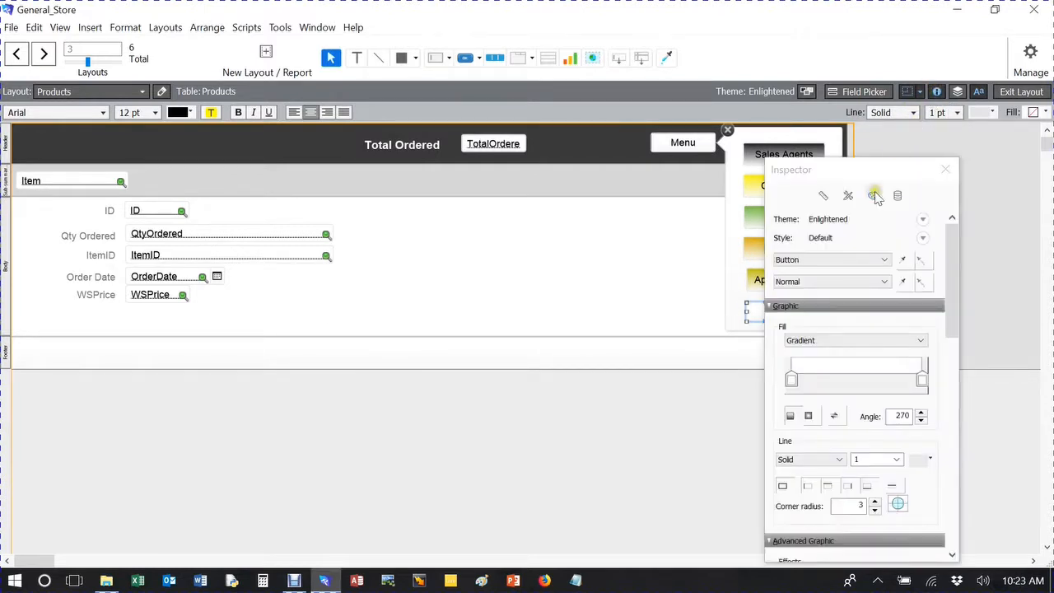
pyautogui.click(792, 380)
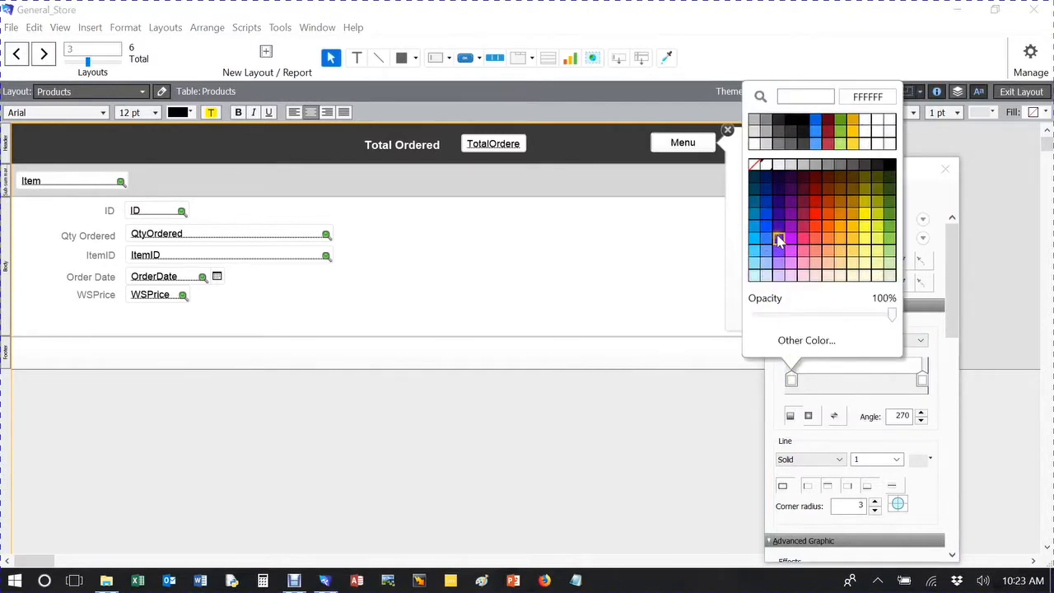
pyautogui.click(777, 237)
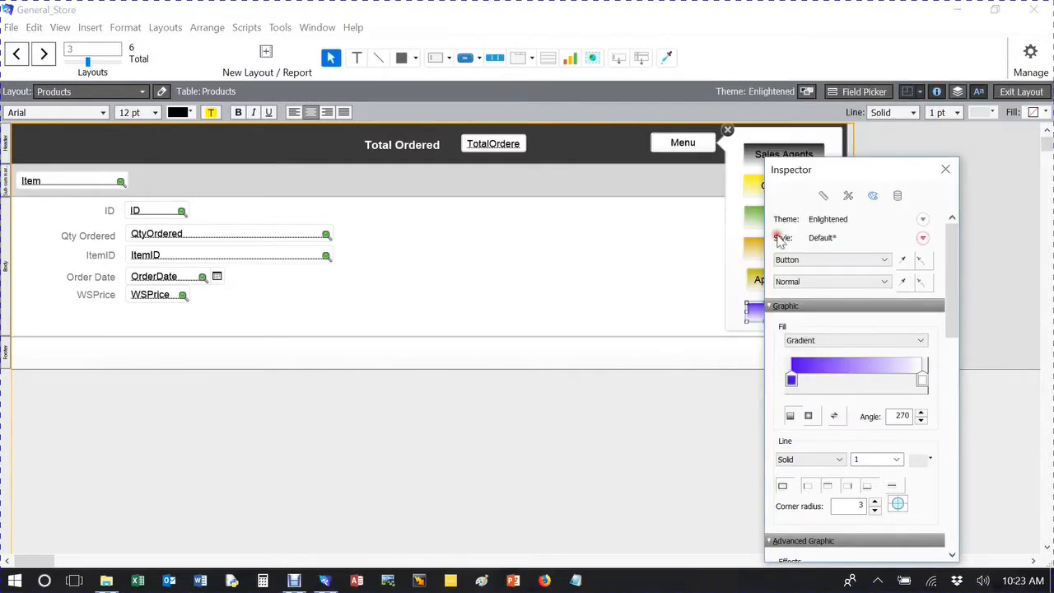
pyautogui.click(945, 170)
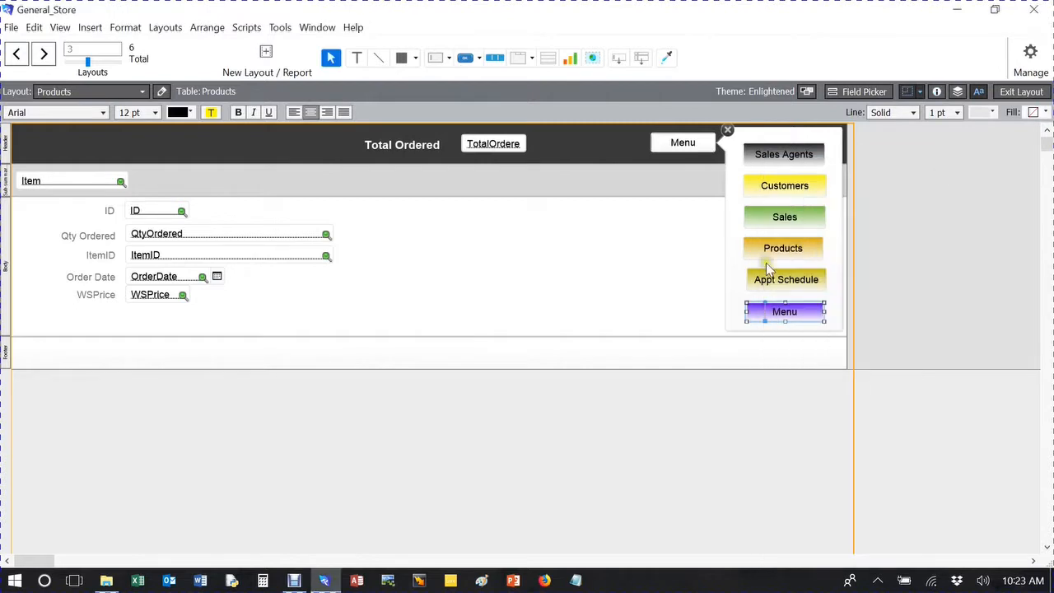
# Change the starting colour of the header's Menu popover button gradient fill to light purple.
pyautogui.click(680, 140)
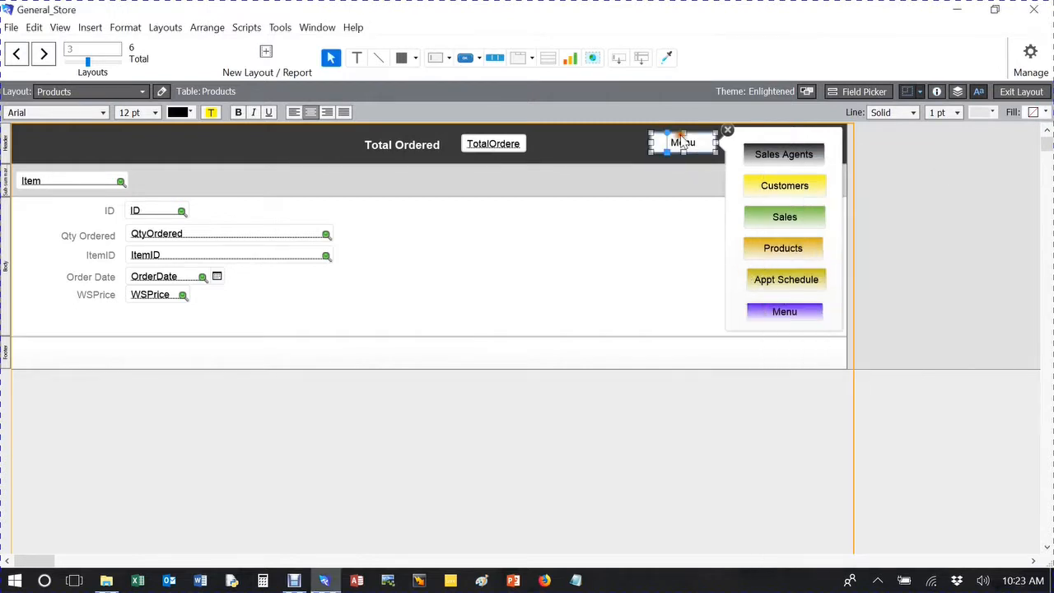
pyautogui.click(935, 92)
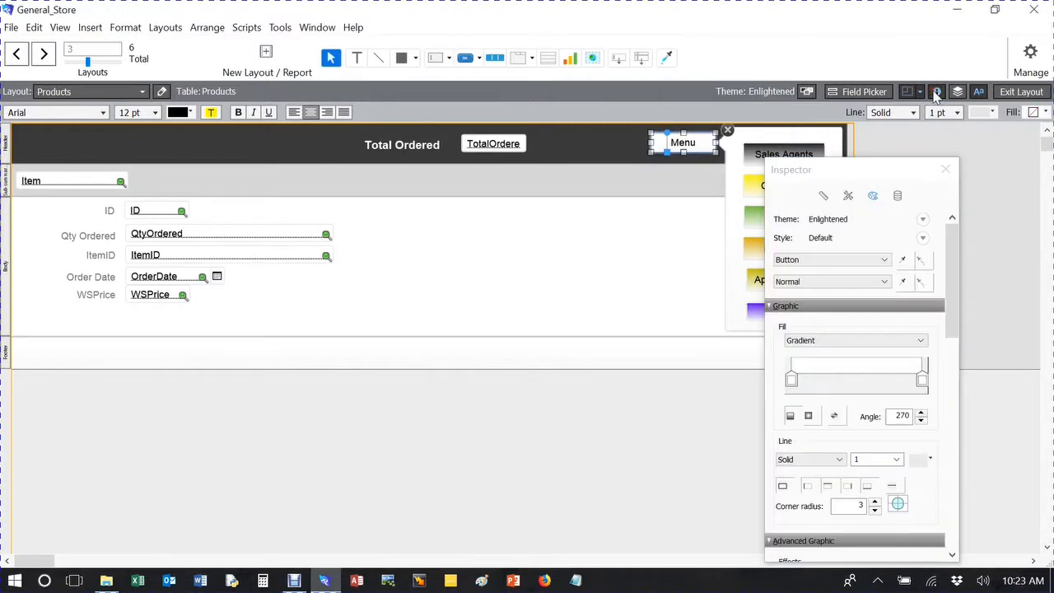
pyautogui.click(792, 379)
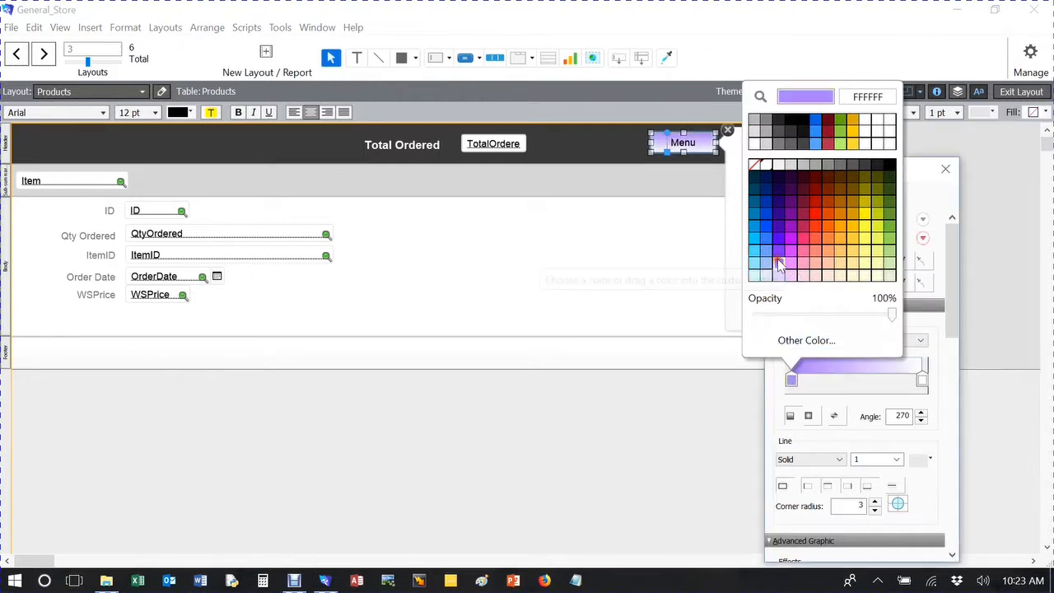
pyautogui.click(779, 263)
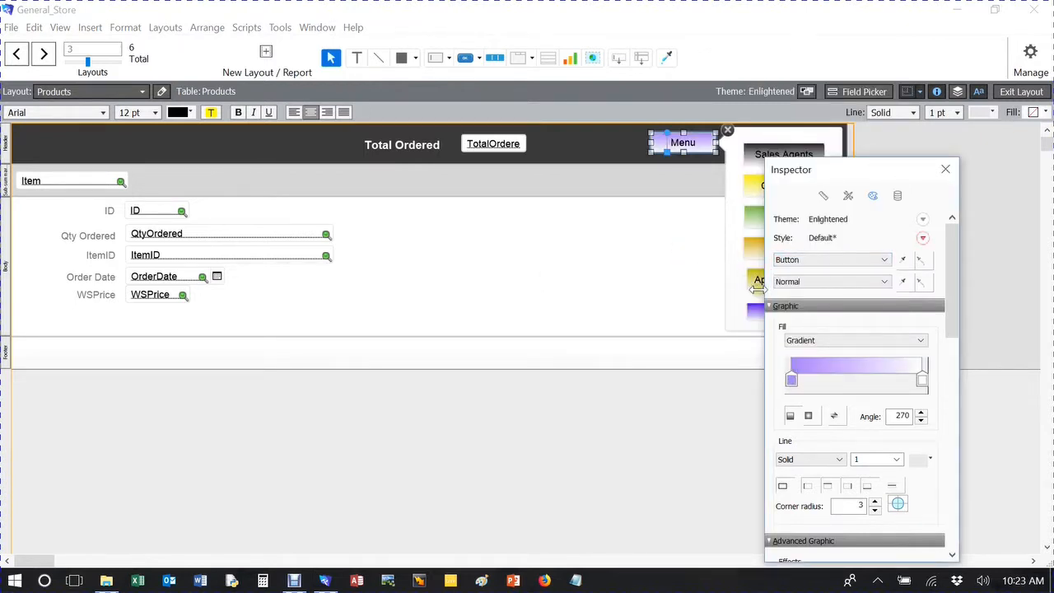
pyautogui.click(690, 250)
pyautogui.click(945, 169)
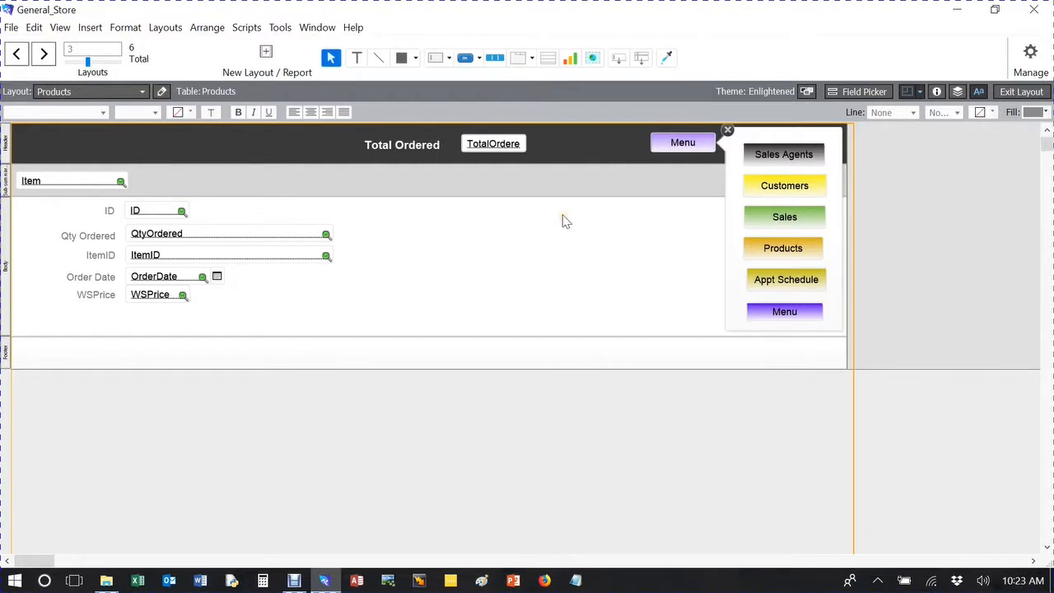
# Leave layout editing and test the popover by going to the Menu layout and back to Products.
pyautogui.click(1029, 96)
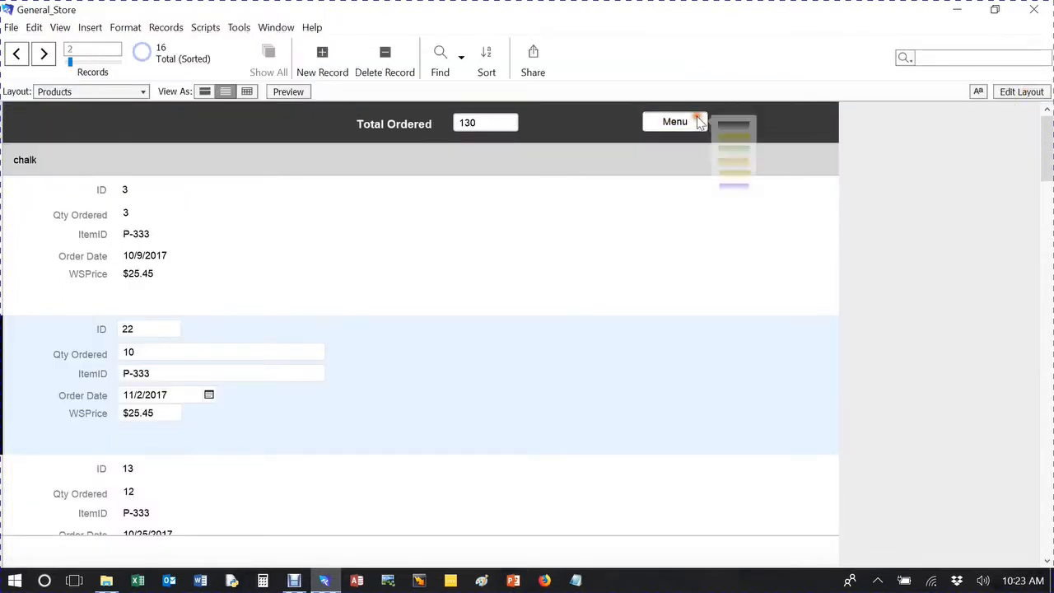
pyautogui.click(698, 121)
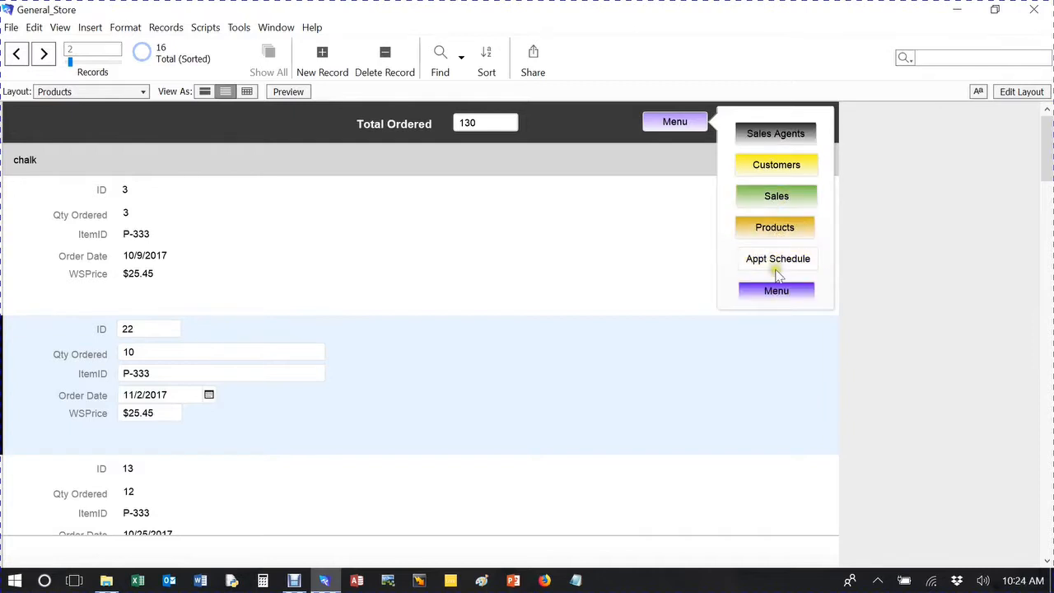
pyautogui.click(778, 294)
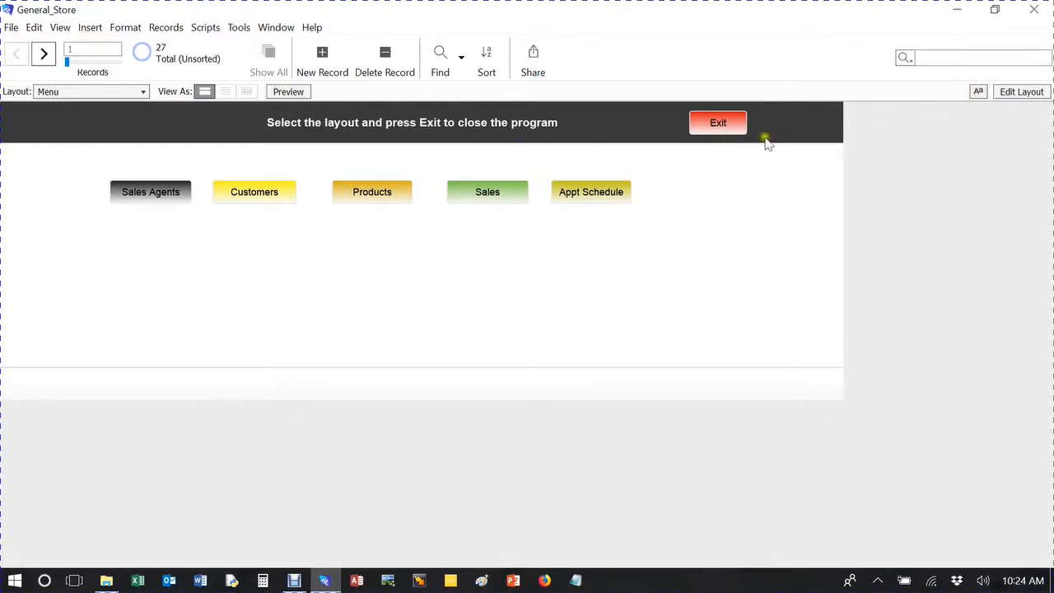
pyautogui.click(366, 194)
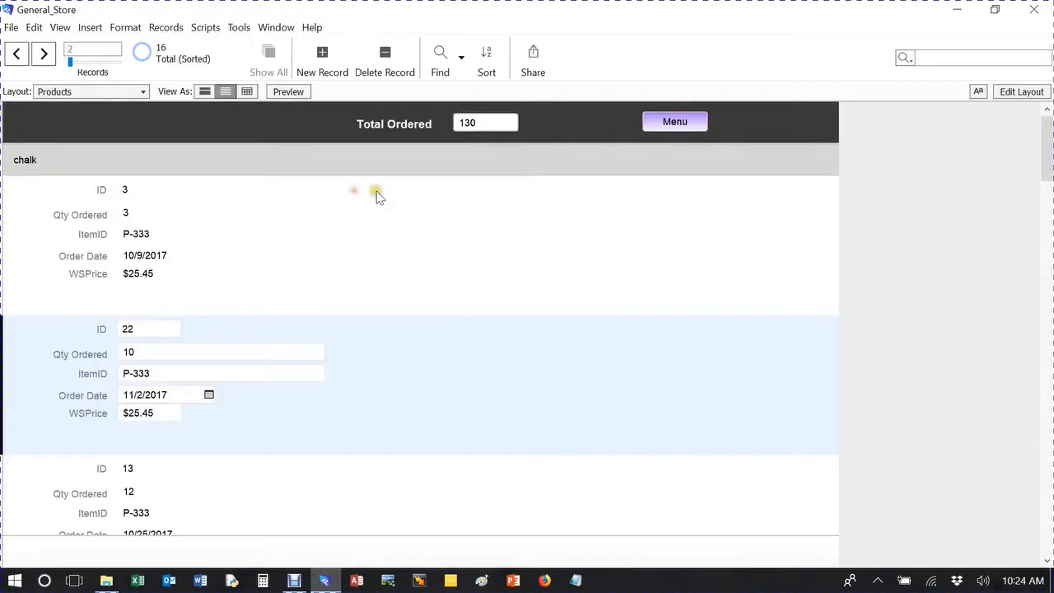
# Copy the header's Menu popover button in layout editing and switch to the Sales layout.
pyautogui.click(1020, 91)
pyautogui.click(707, 148)
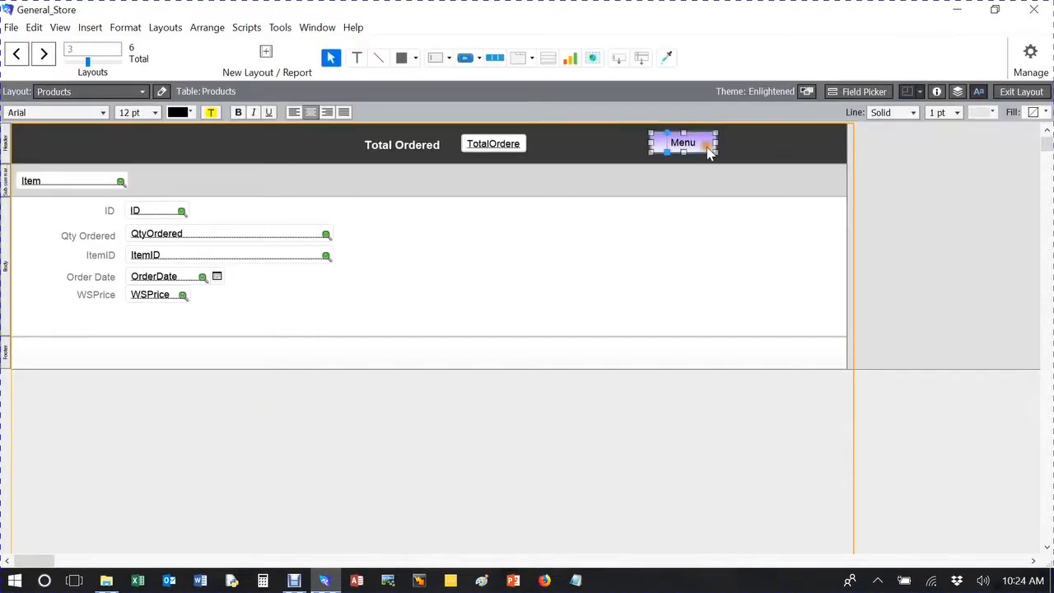
pyautogui.click(284, 141)
pyautogui.click(89, 98)
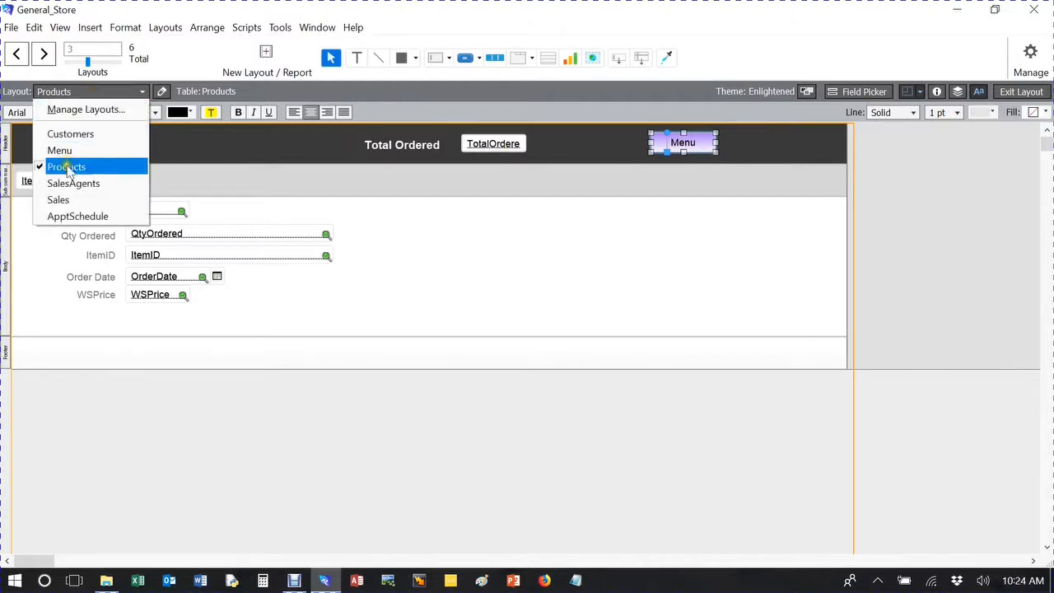
pyautogui.click(60, 199)
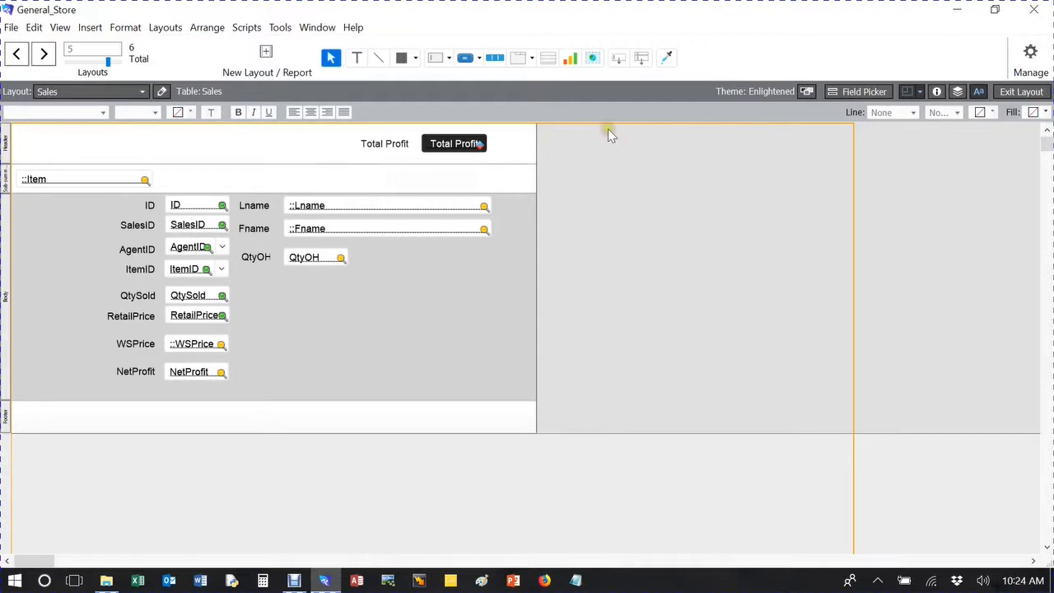
# Move the Total Profit label and its field together towards the left in the Sales header to free space for a button.
pyautogui.doubleClick(443, 144)
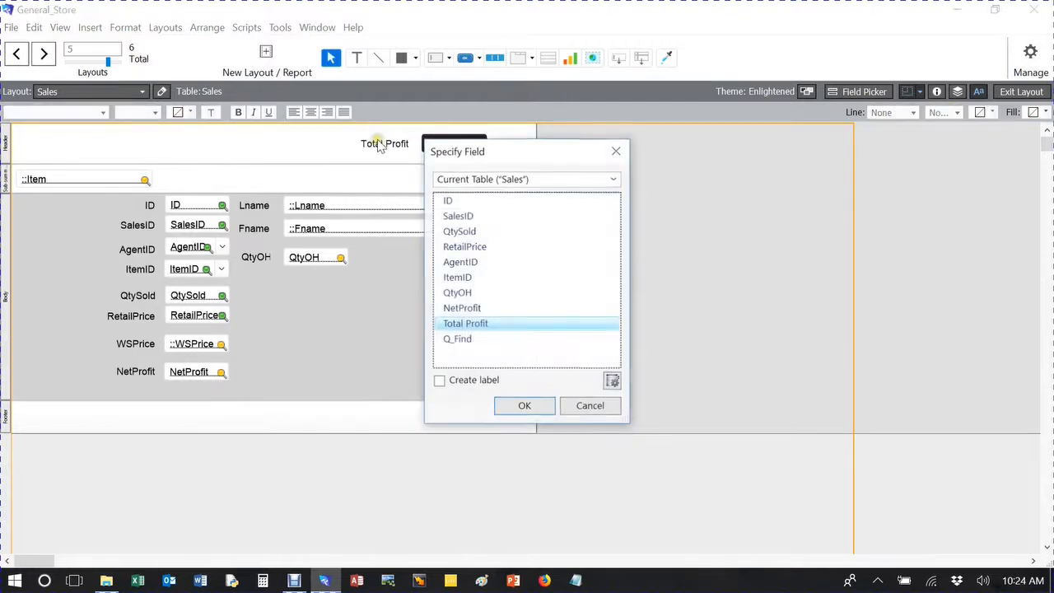
pyautogui.click(619, 151)
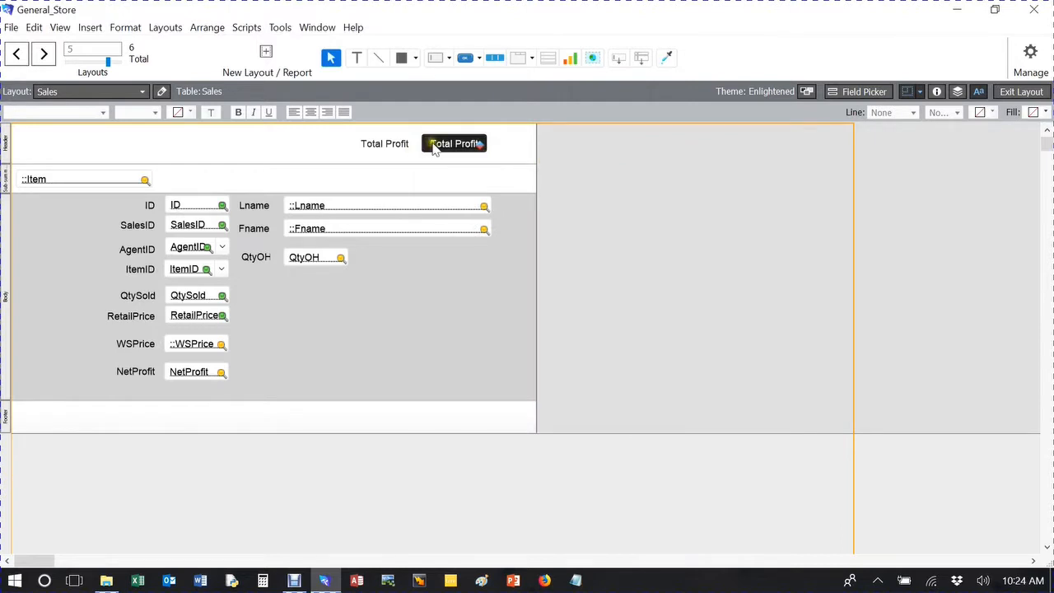
pyautogui.click(430, 145)
pyautogui.click(394, 145)
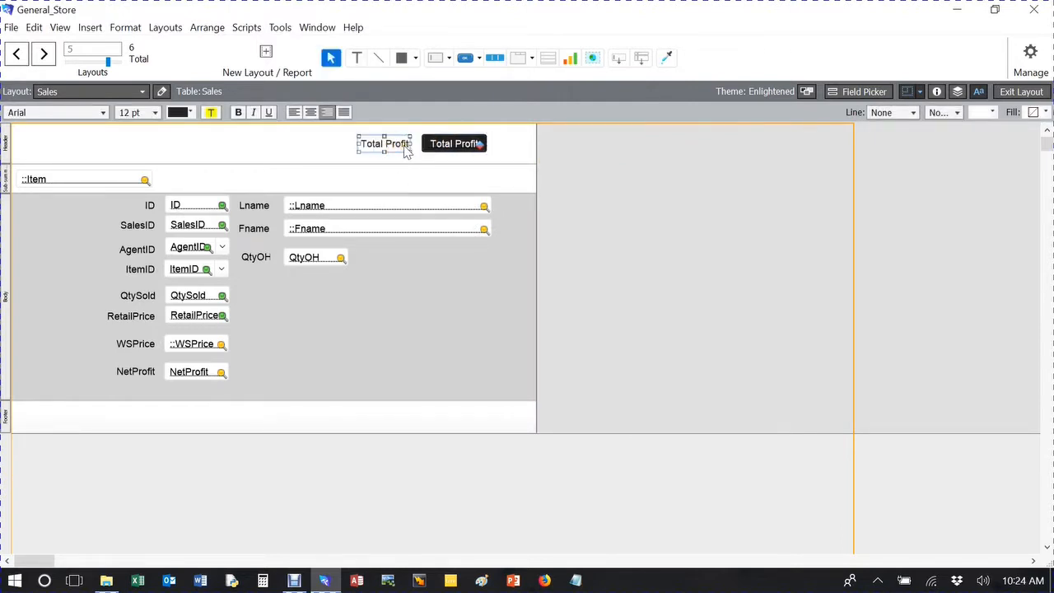
pyautogui.keyDown('shift'); pyautogui.click(439, 146); pyautogui.keyUp('shift')
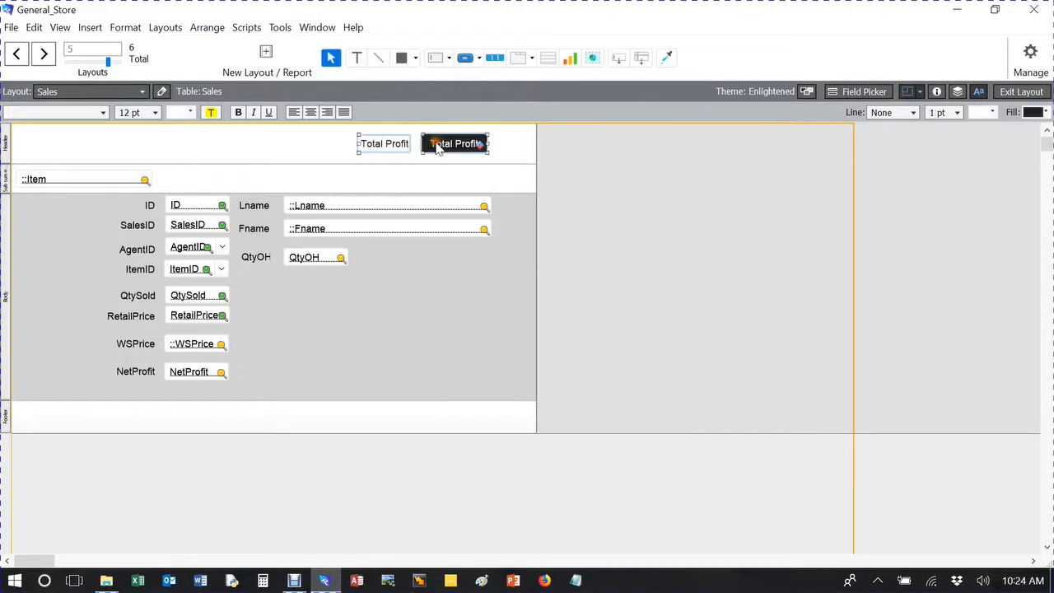
pyautogui.press('Left')
pyautogui.press('Left')
pyautogui.press('Left')
pyautogui.press('Left')
pyautogui.press('Left')
pyautogui.press('Left')
pyautogui.press('Left')
pyautogui.press('Left')
pyautogui.press('Left')
pyautogui.press('Left')
pyautogui.press('Left')
pyautogui.press('Left')
pyautogui.press('Left')
pyautogui.press('Left')
pyautogui.press('Left')
pyautogui.press('Left')
pyautogui.press('Left')
pyautogui.press('Left')
pyautogui.press('Left')
pyautogui.press('Left')
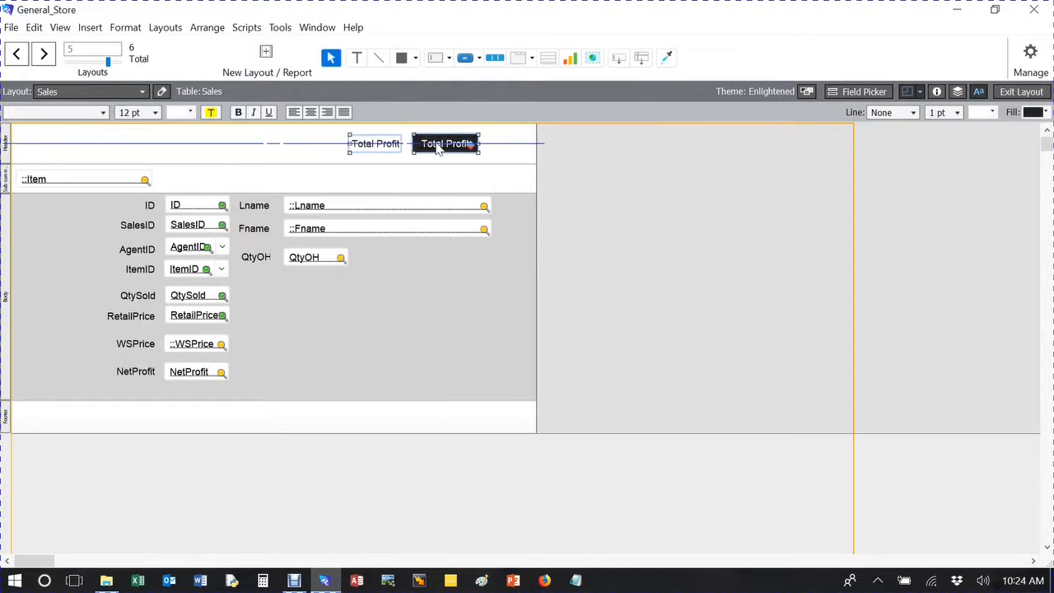
pyautogui.press('Left')
pyautogui.press('Left')
pyautogui.press('Left')
pyautogui.press('Left')
pyautogui.press('Left')
pyautogui.press('Left')
pyautogui.press('Left')
pyautogui.press('Left')
pyautogui.press('Left')
pyautogui.press('Left')
pyautogui.press('Left')
pyautogui.press('Left')
pyautogui.press('Left')
pyautogui.press('Left')
pyautogui.press('Left')
pyautogui.press('Left')
pyautogui.press('Left')
pyautogui.press('Left')
pyautogui.press('Left')
pyautogui.press('Left')
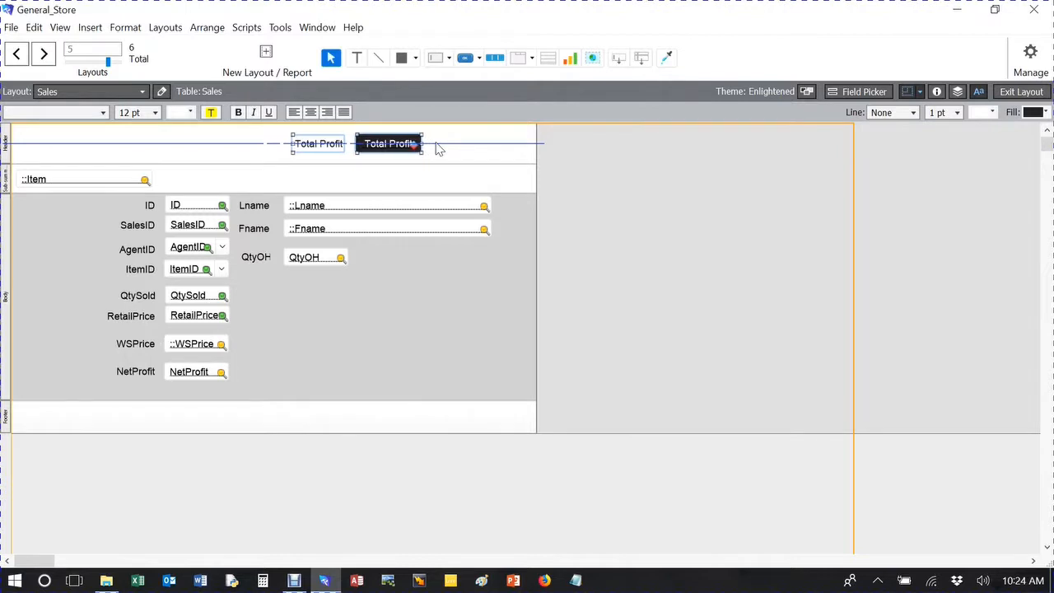
pyautogui.moveTo(322, 144); pyautogui.dragTo(244, 146)
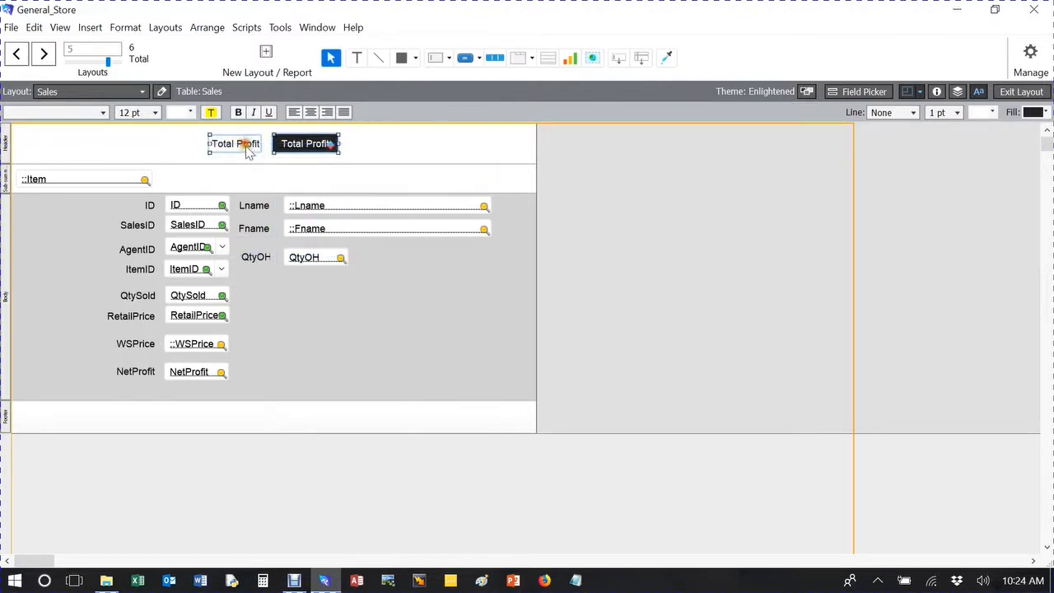
# Paste the copied Menu popover button into the Sales header beside the Total Profit field and open its popover for editing.
pyautogui.click(476, 148)
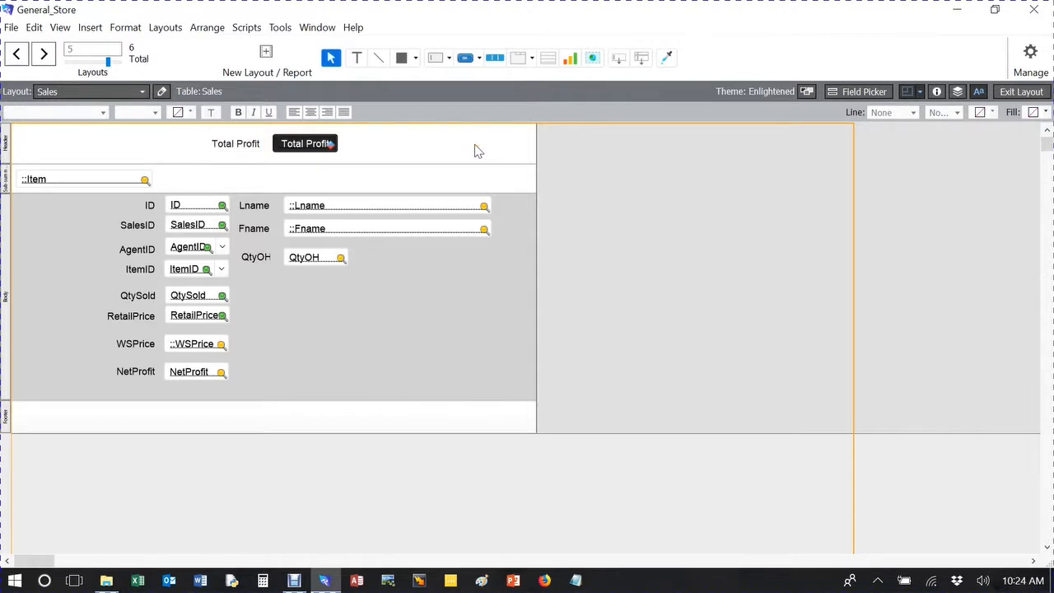
pyautogui.hotkey('ctrl', 'v')
pyautogui.moveTo(477, 149); pyautogui.dragTo(443, 156)
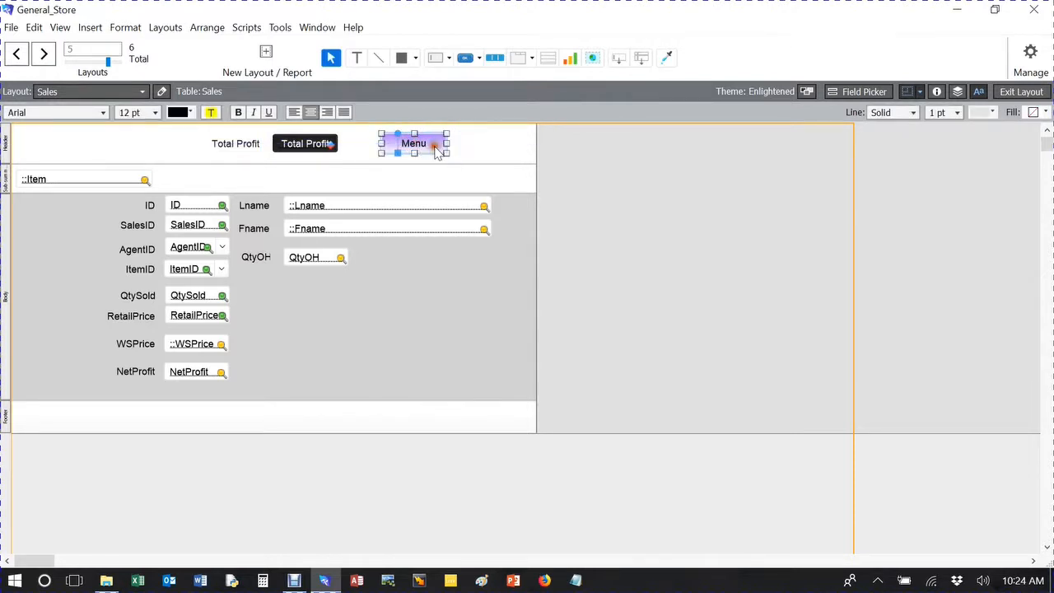
pyautogui.doubleClick(437, 153)
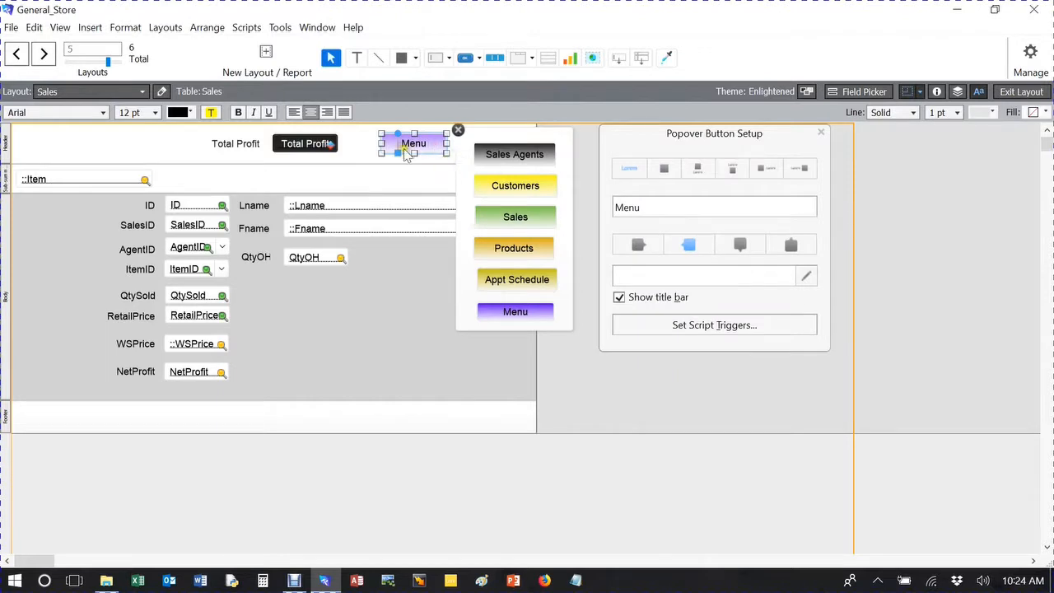
# Move the Total Profit label and field to the header's left end and shift the Menu button left so its popover fits the layout.
pyautogui.moveTo(408, 148); pyautogui.dragTo(30, 150)
pyautogui.moveTo(263, 147); pyautogui.dragTo(121, 143)
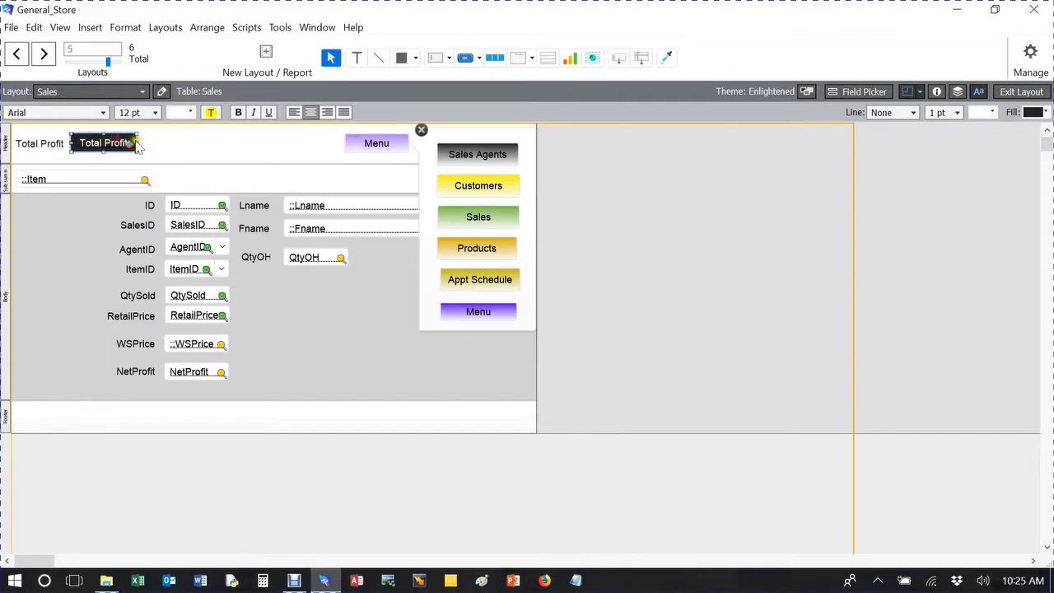
pyautogui.click(188, 144)
pyautogui.moveTo(379, 156)
pyautogui.mouseDown()
pyautogui.moveTo(356, 156)
pyautogui.moveTo(369, 155)
pyautogui.mouseUp()
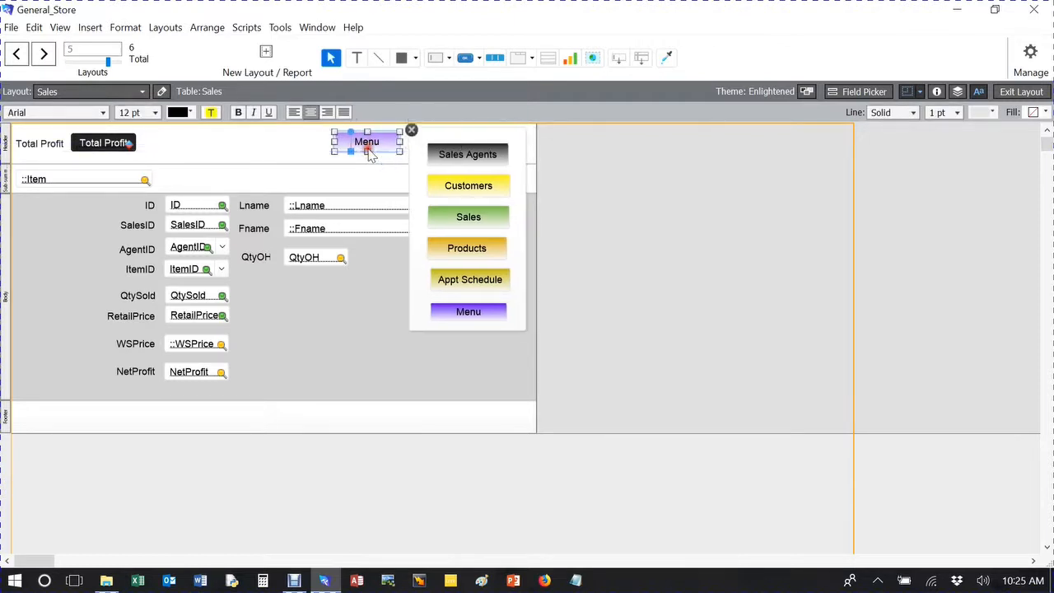
pyautogui.click(830, 206)
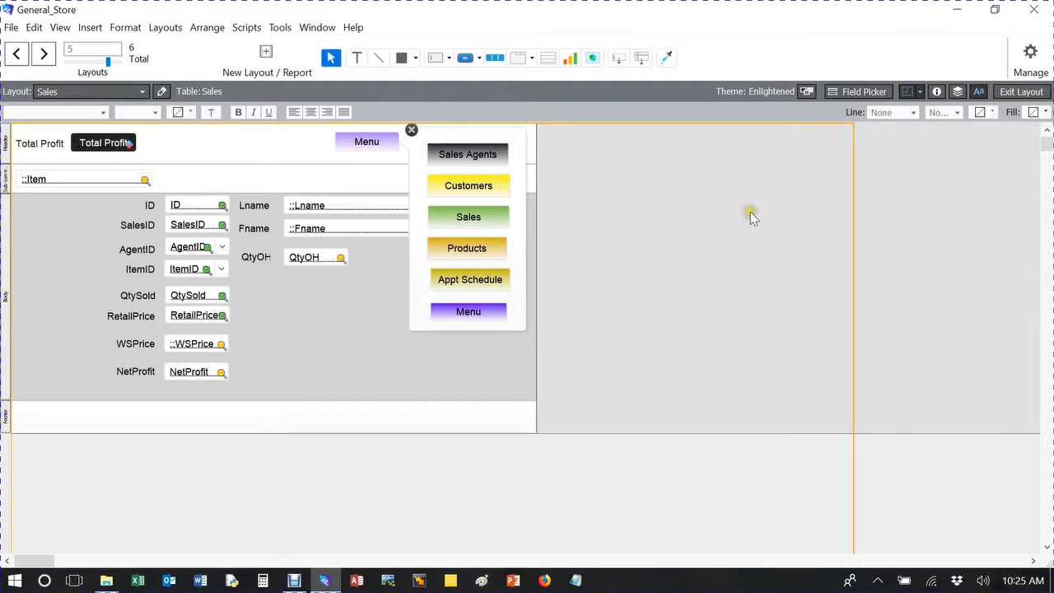
pyautogui.click(1021, 93)
pyautogui.click(1021, 93)
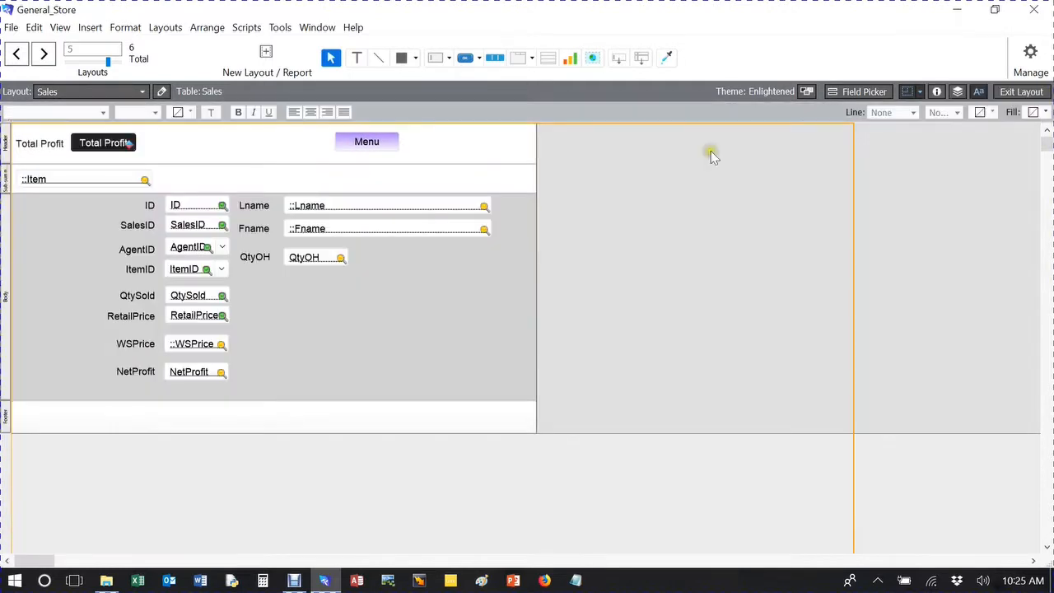
# Leave layout editing and test the Sales popover by going to the Menu layout.
pyautogui.click(368, 143)
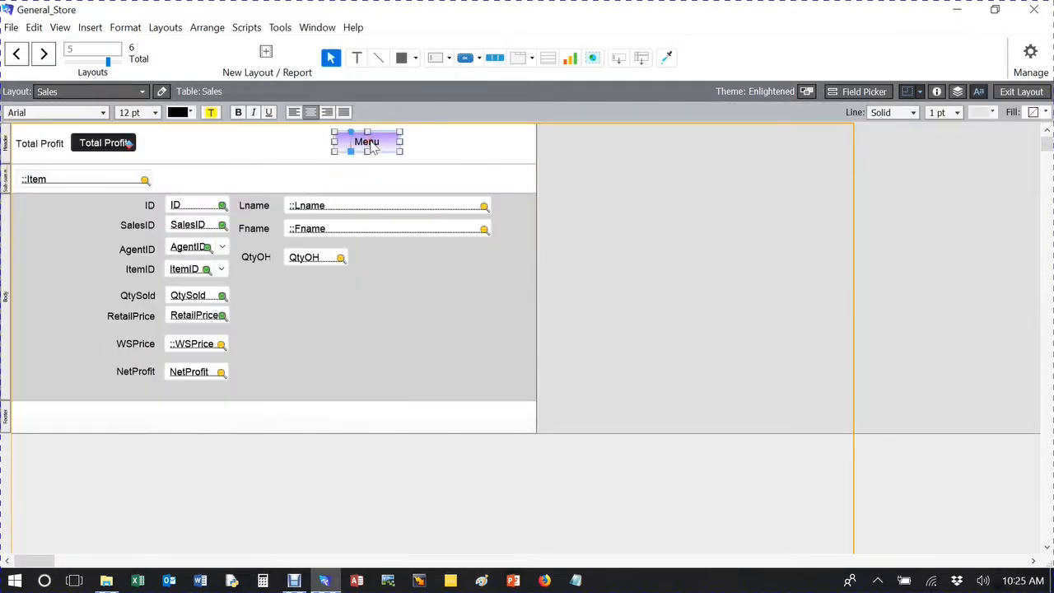
pyautogui.click(1021, 93)
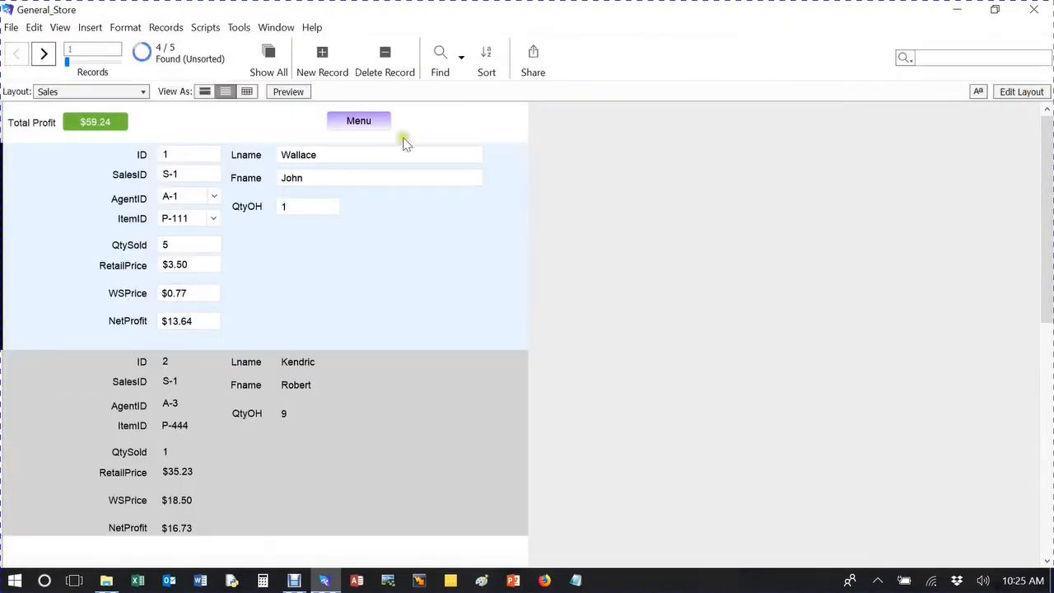
pyautogui.click(357, 131)
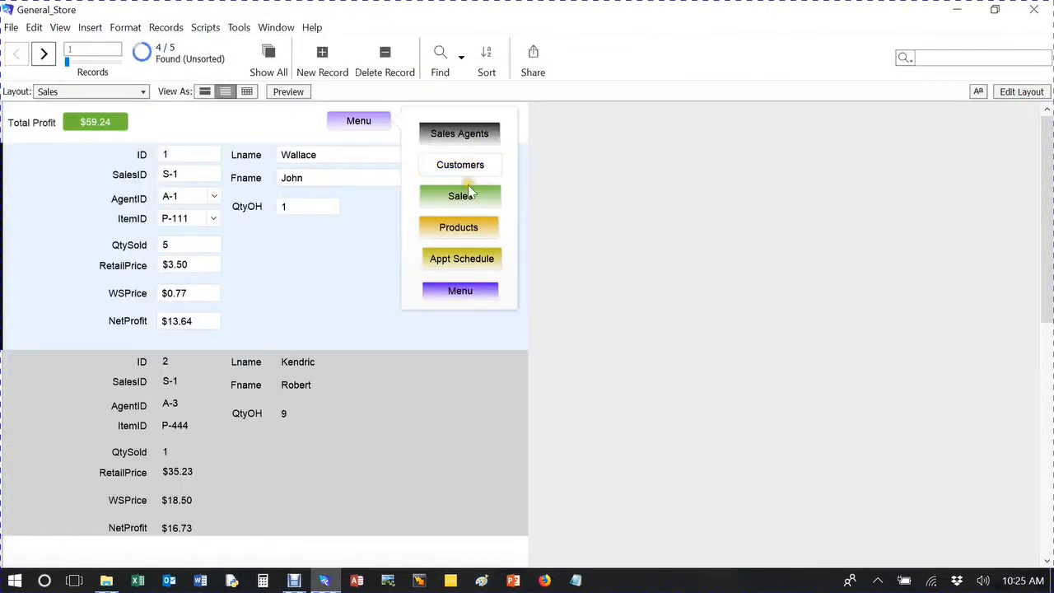
pyautogui.click(463, 291)
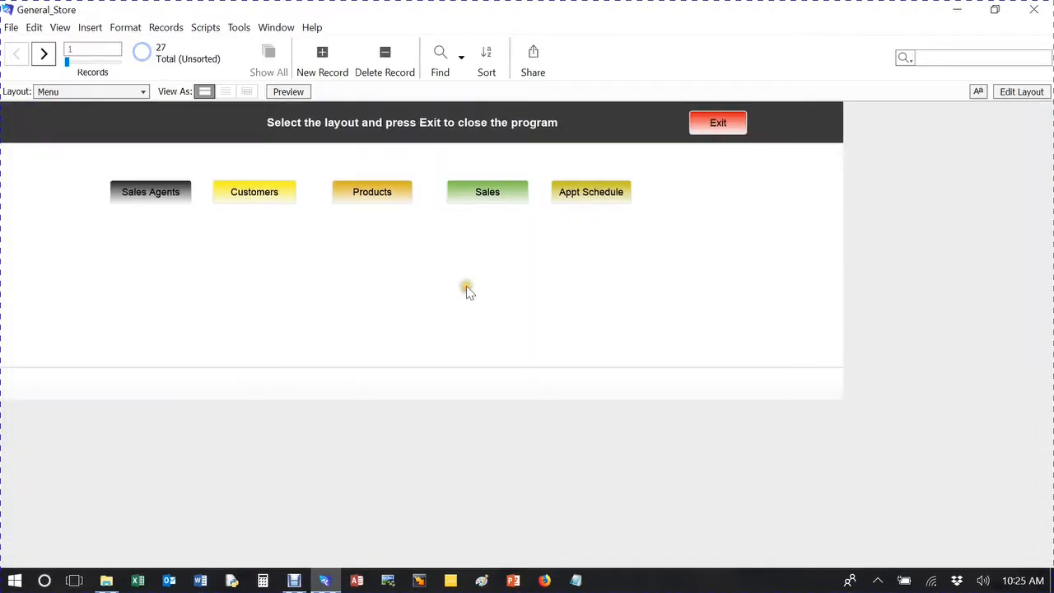
# Go to the Customers layout and paste the Menu popover button into its header in layout editing, shifted slightly left.
pyautogui.click(231, 191)
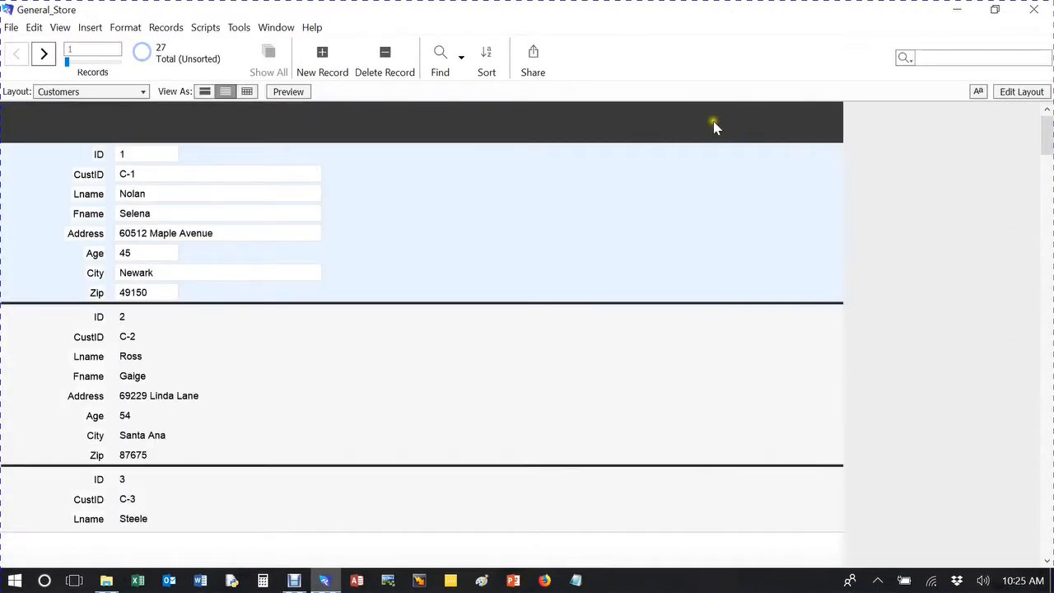
pyautogui.click(63, 91)
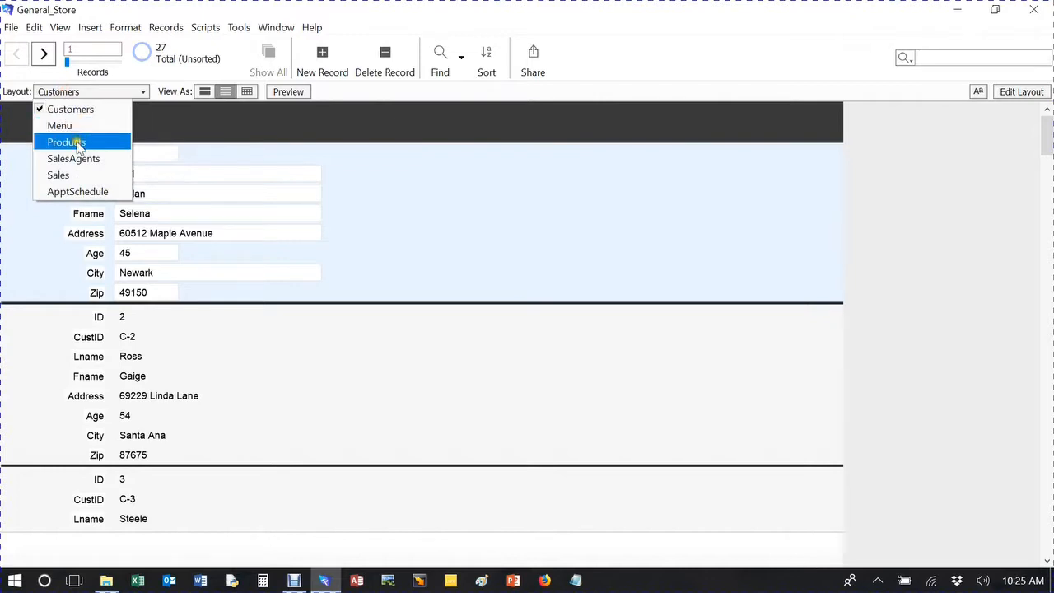
pyautogui.click(1022, 91)
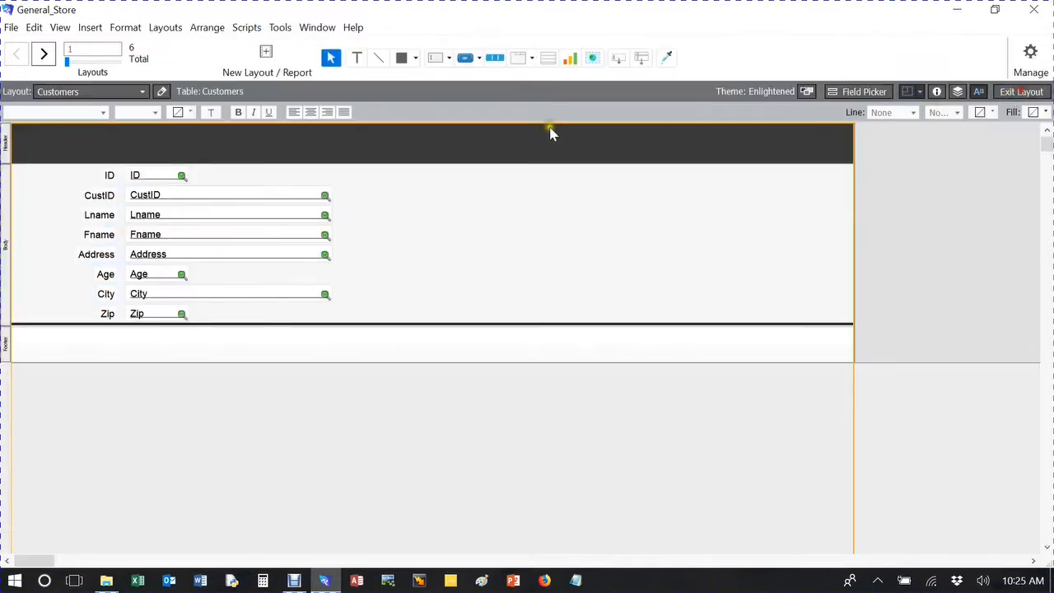
pyautogui.hotkey('ctrl', 'v')
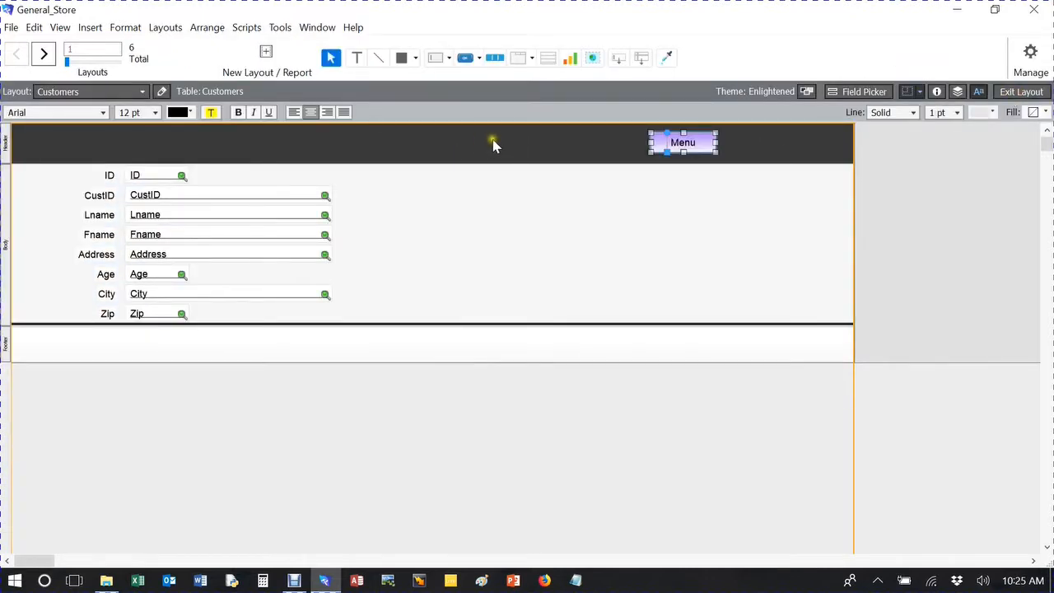
pyautogui.moveTo(659, 143)
pyautogui.mouseDown()
pyautogui.moveTo(695, 148)
pyautogui.moveTo(639, 143)
pyautogui.mouseUp()
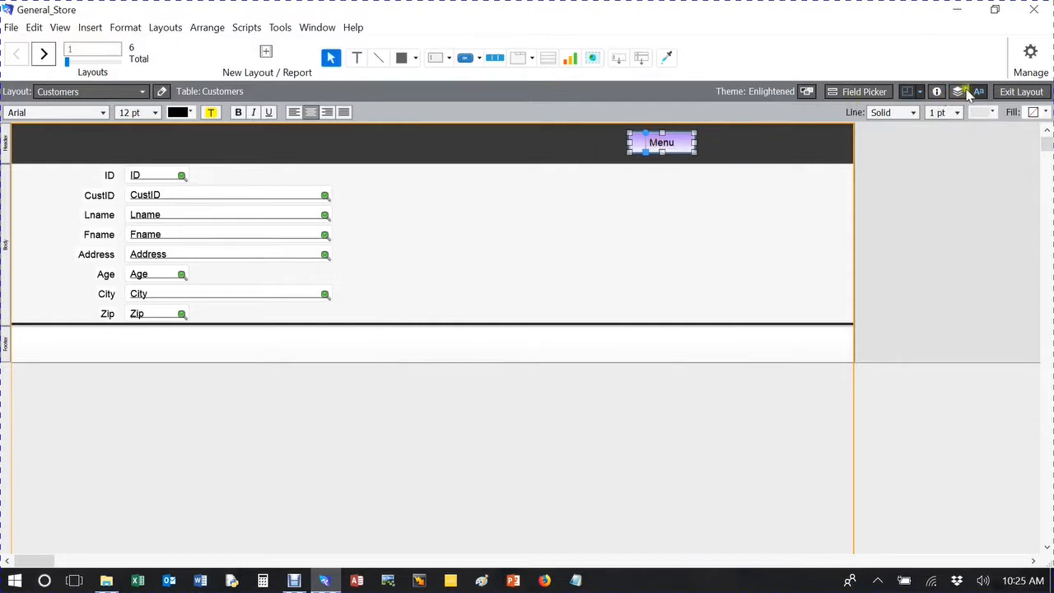
# Leave layout editing and test the Customers popover by choosing its Menu button.
pyautogui.click(1021, 91)
pyautogui.click(656, 125)
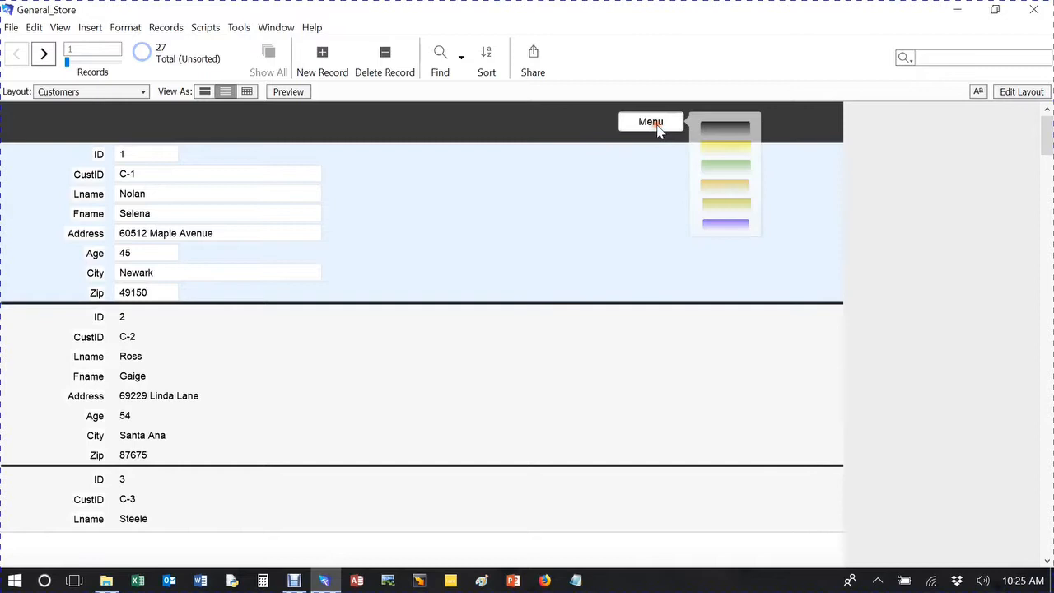
pyautogui.click(751, 296)
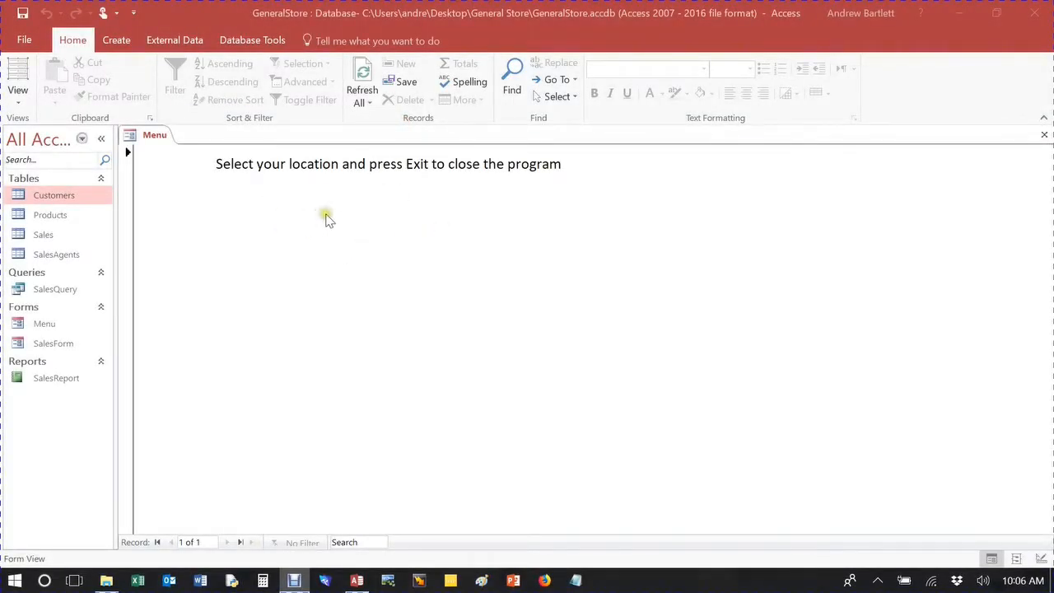
# Switch to the GeneralStore database in Access and open the Menu form in Design View.
pyautogui.click(18, 103)
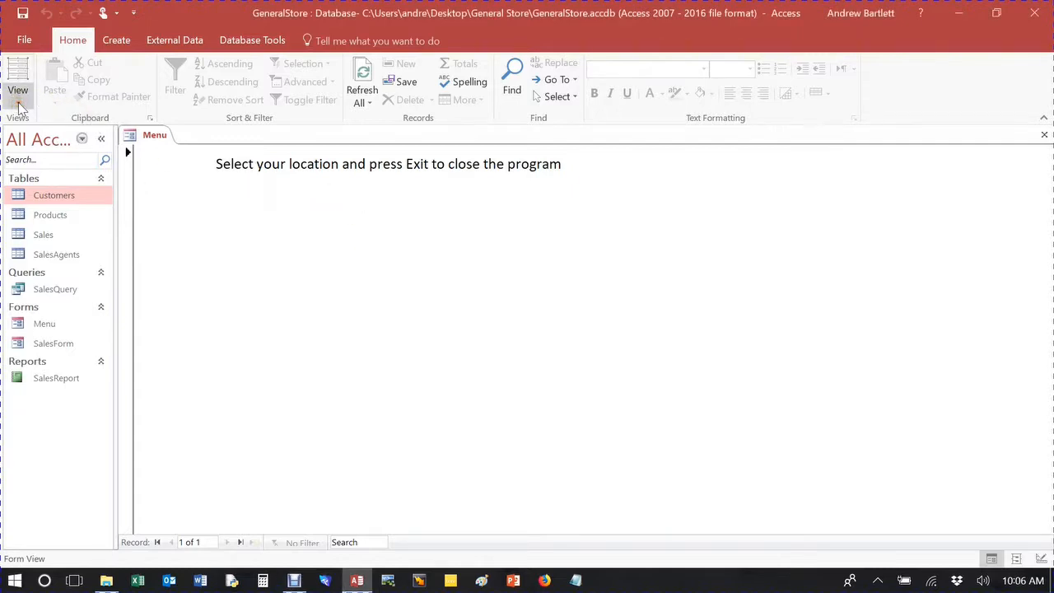
pyautogui.click(18, 103)
pyautogui.click(54, 197)
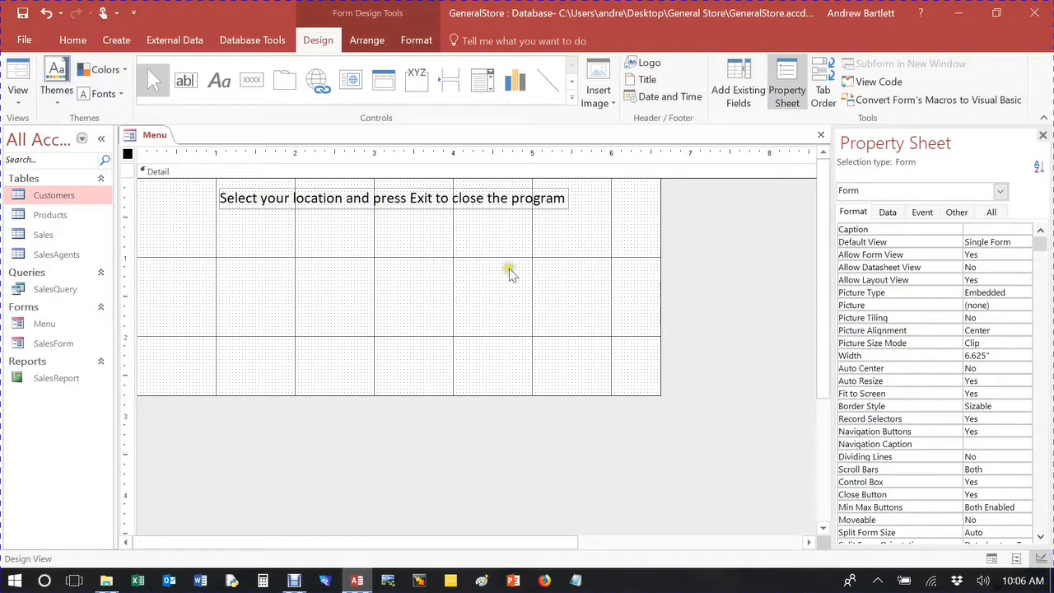
pyautogui.click(21, 82)
pyautogui.click(15, 103)
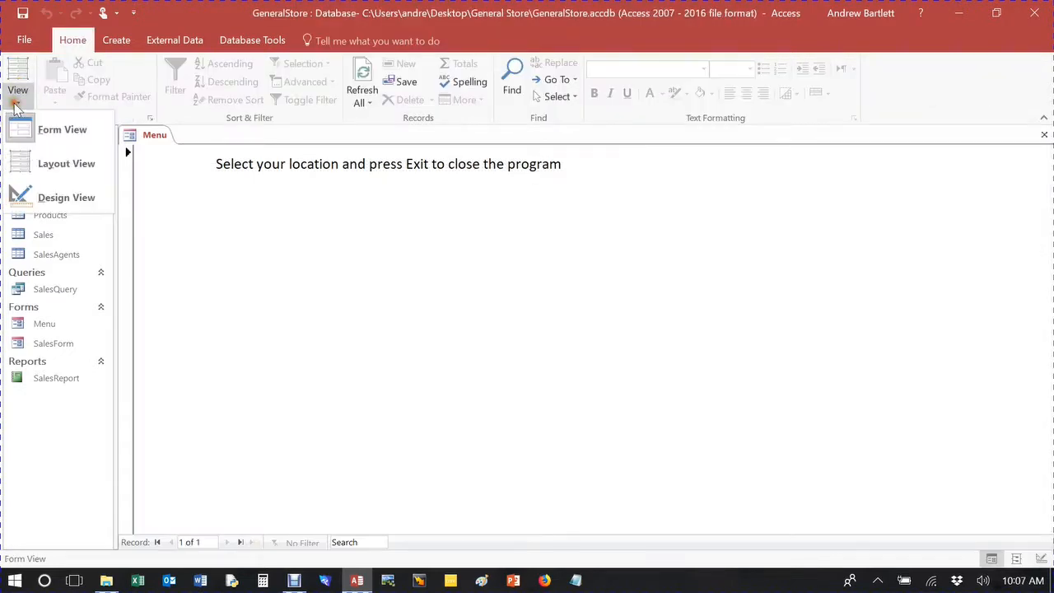
pyautogui.click(63, 198)
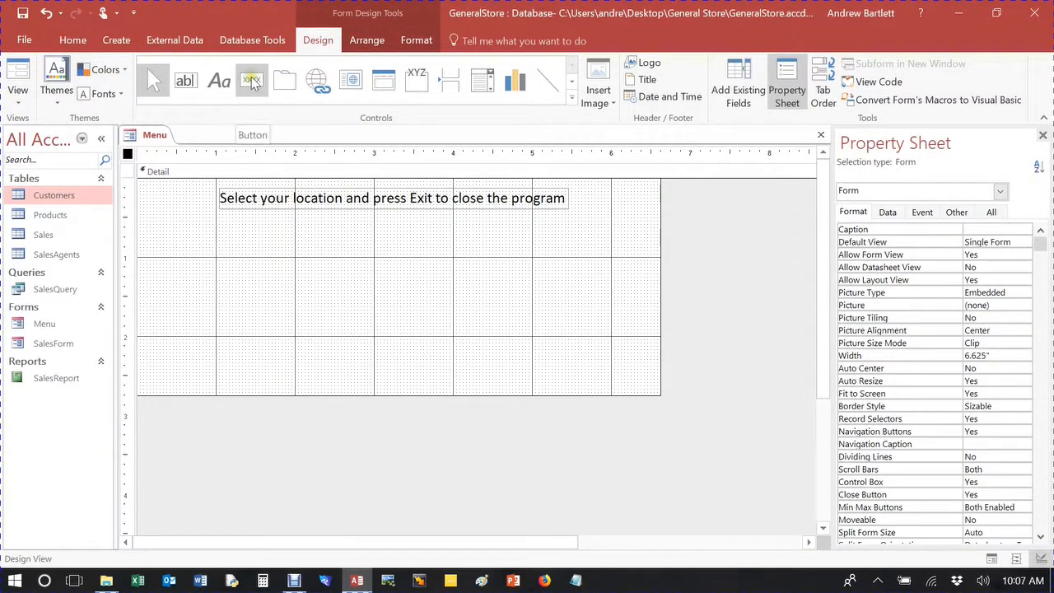
# Place a command button on the Menu form below the instruction label, about 1.04" from the left edge and 0.83" from the top.
pyautogui.click(387, 42)
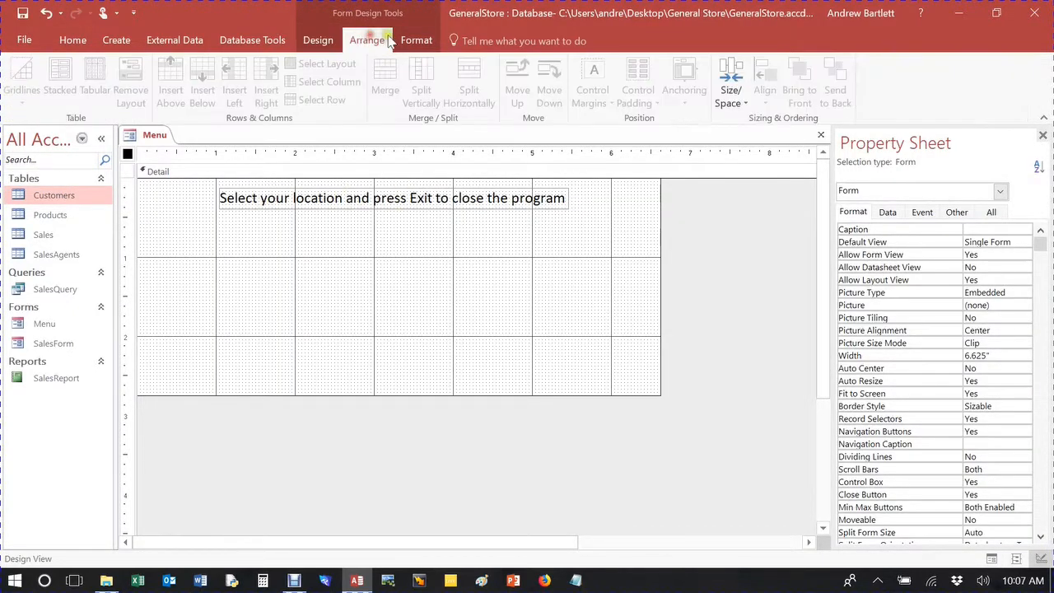
pyautogui.click(416, 40)
pyautogui.click(318, 40)
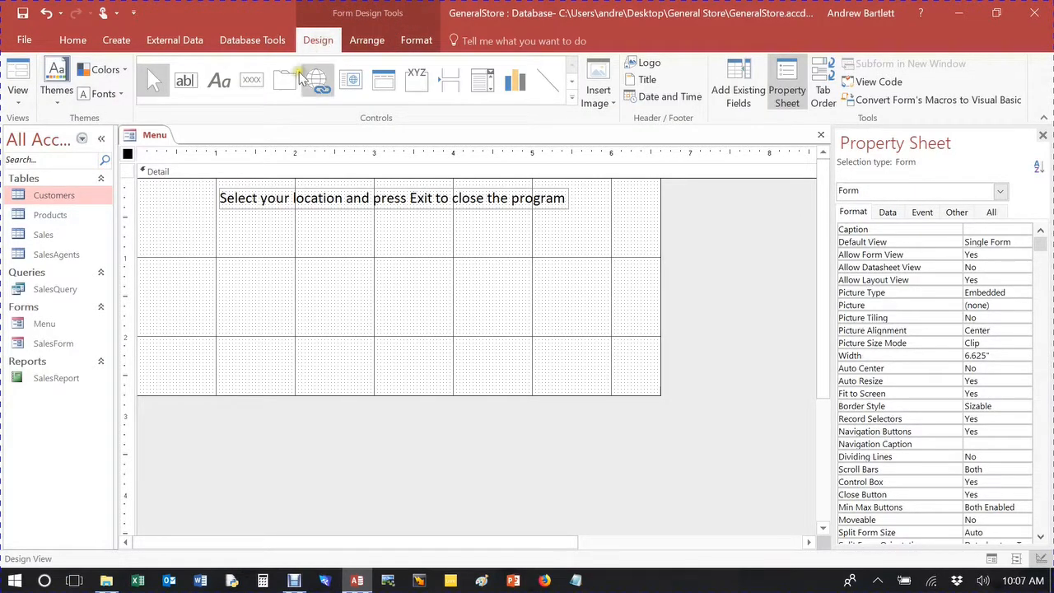
pyautogui.click(249, 84)
pyautogui.click(216, 243)
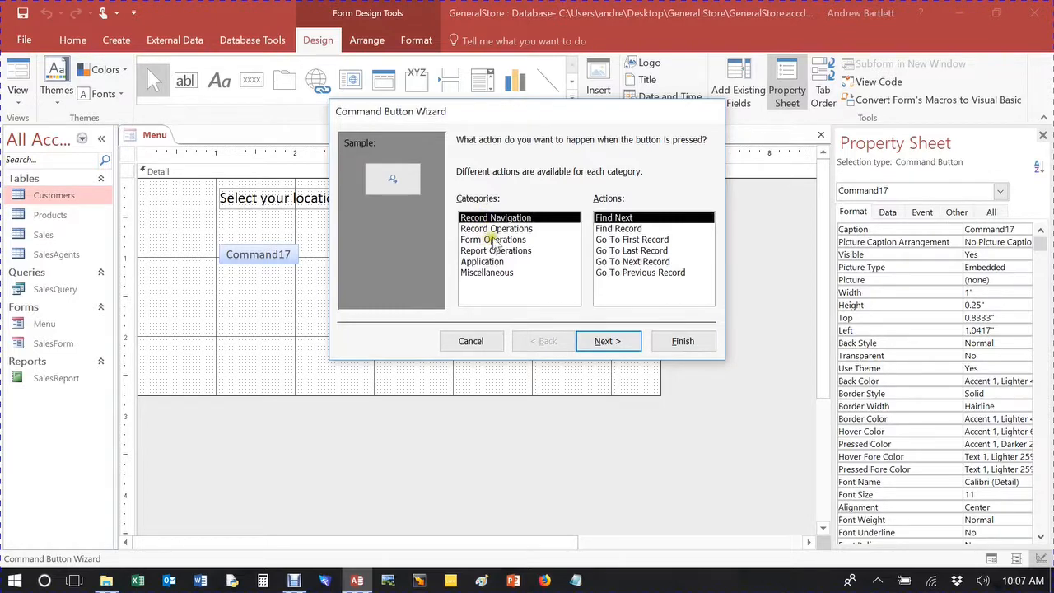
# Examine the actions the Command Button Wizard offers for record navigation, record operations, form operations, application and miscellaneous.
pyautogui.click(493, 239)
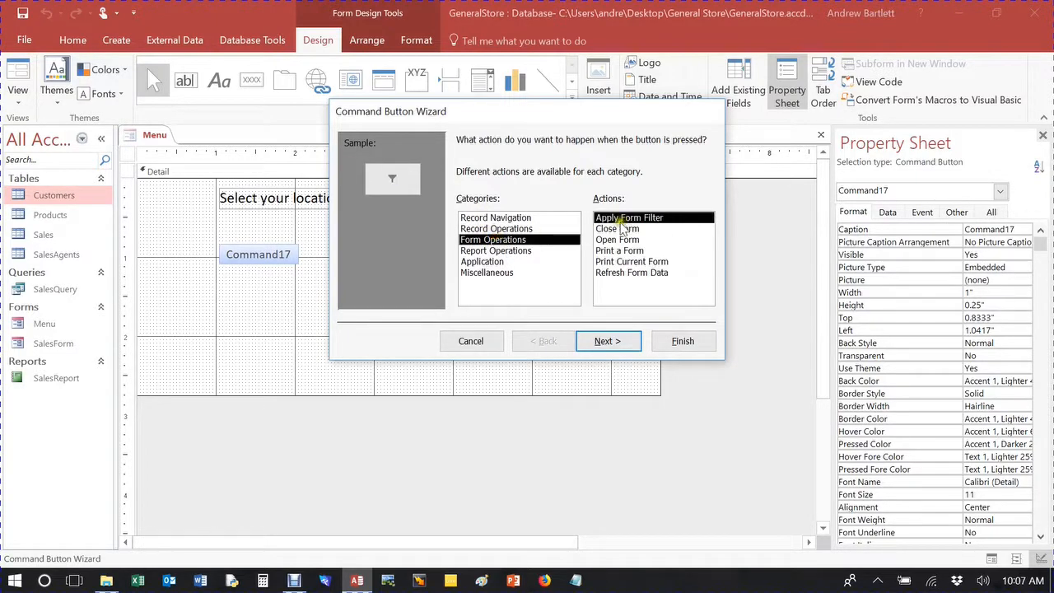
pyautogui.doubleClick(617, 240)
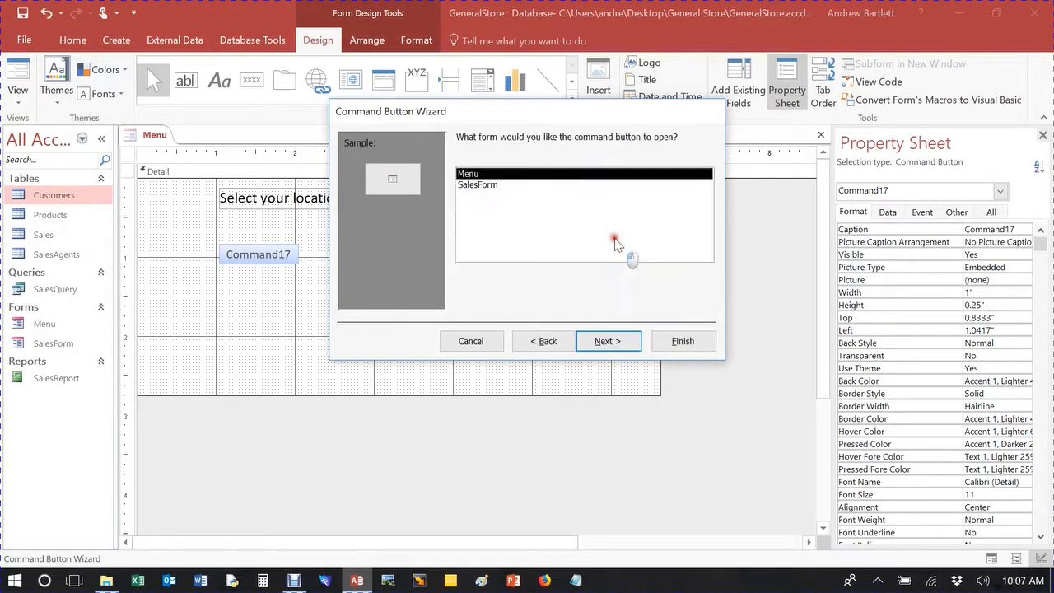
pyautogui.click(559, 345)
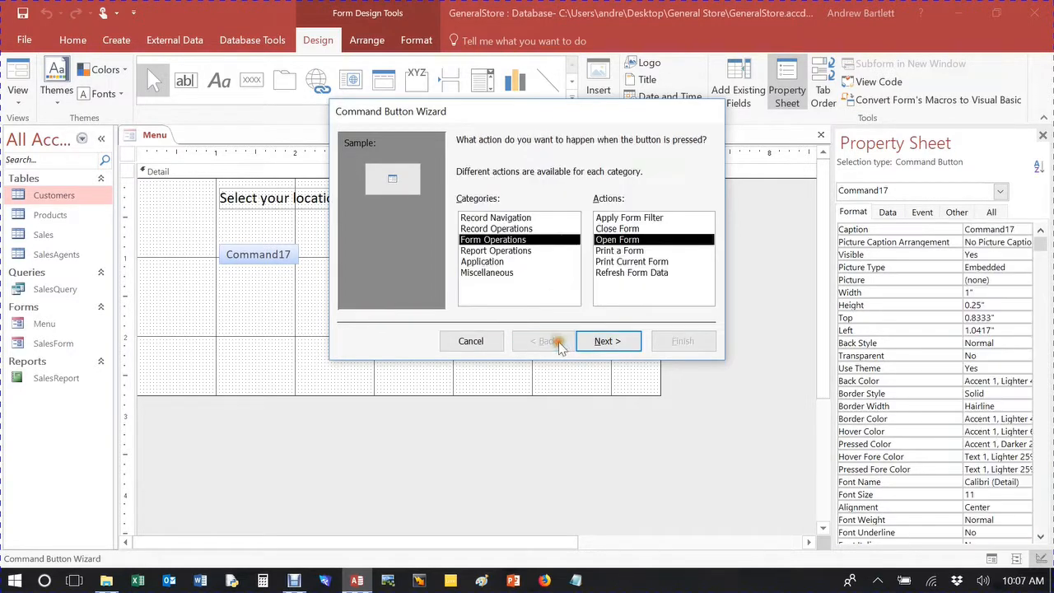
pyautogui.click(494, 218)
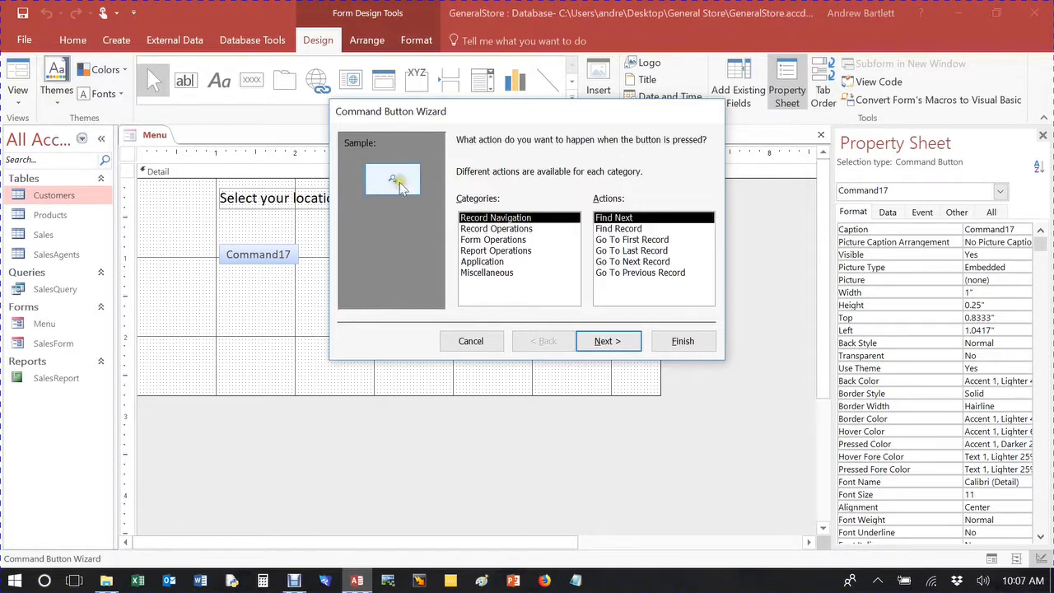
pyautogui.doubleClick(618, 228)
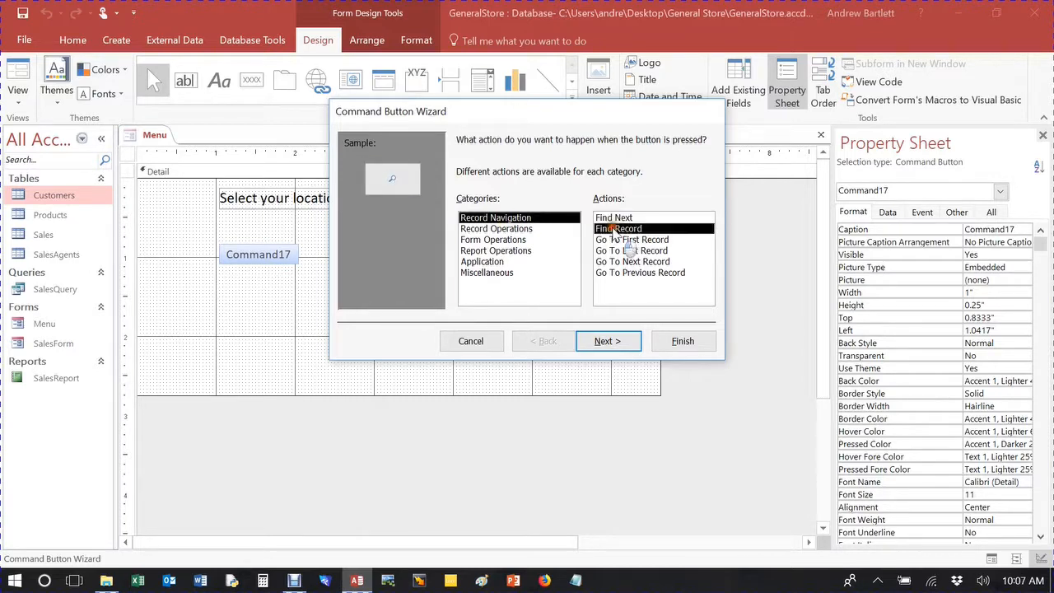
pyautogui.click(548, 342)
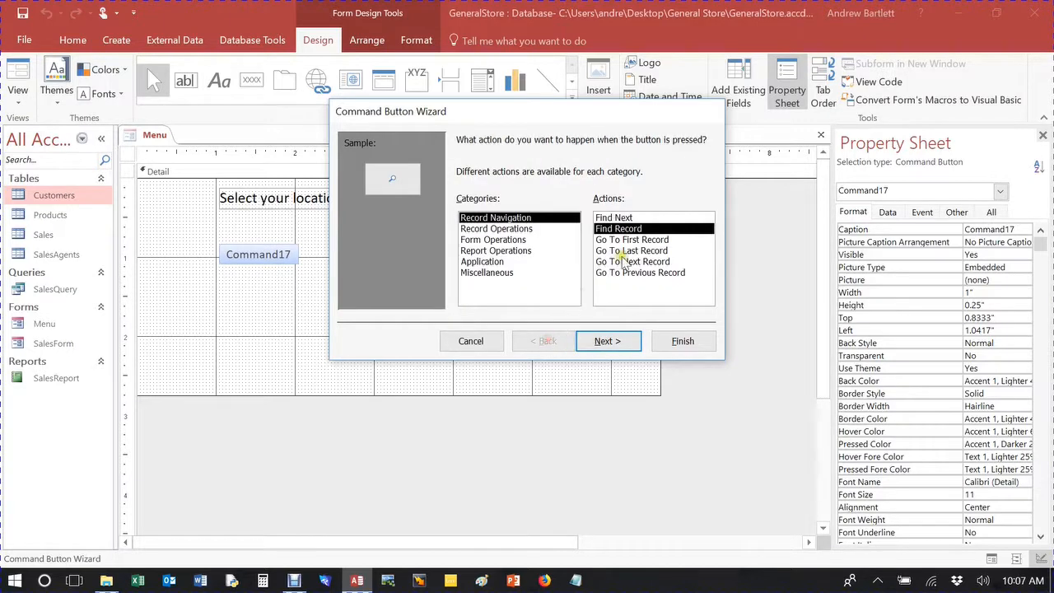
pyautogui.click(622, 240)
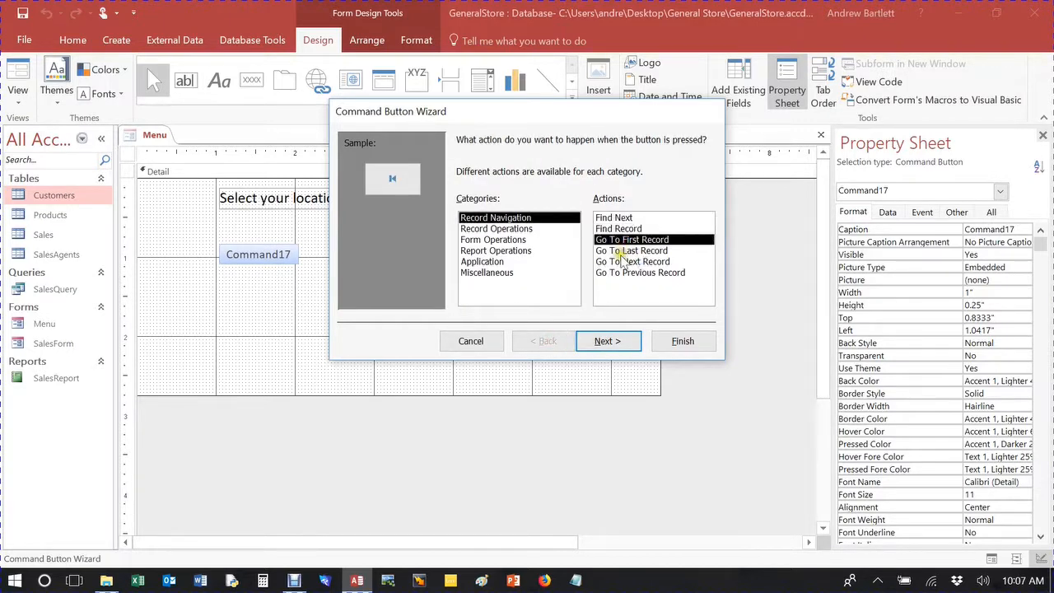
pyautogui.press('Up')
pyautogui.press('Up')
pyautogui.press('Down')
pyautogui.press('Down')
pyautogui.press('Down')
pyautogui.press('Down')
pyautogui.press('Down')
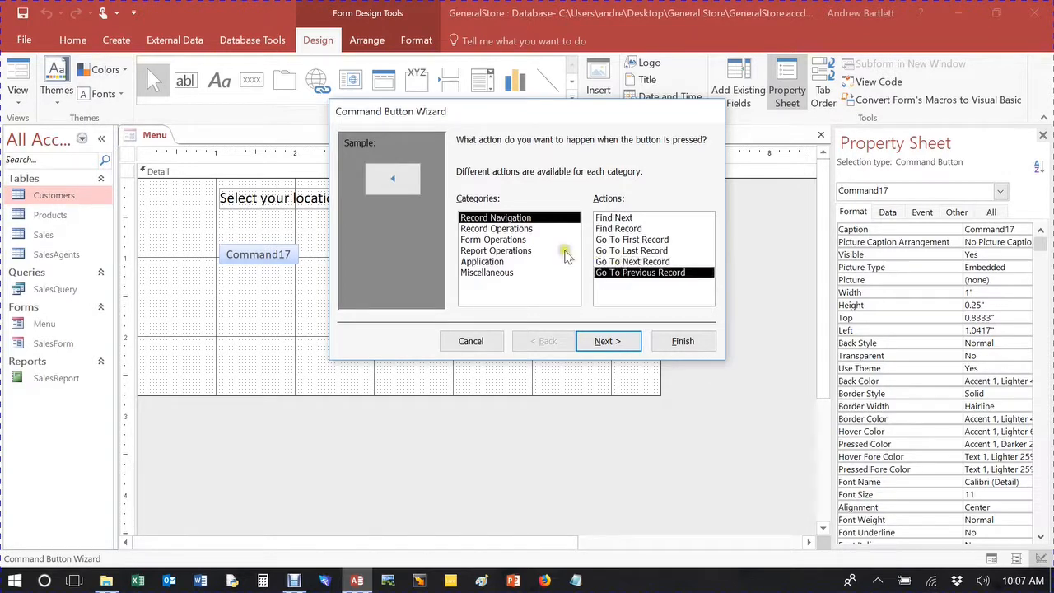
pyautogui.click(511, 241)
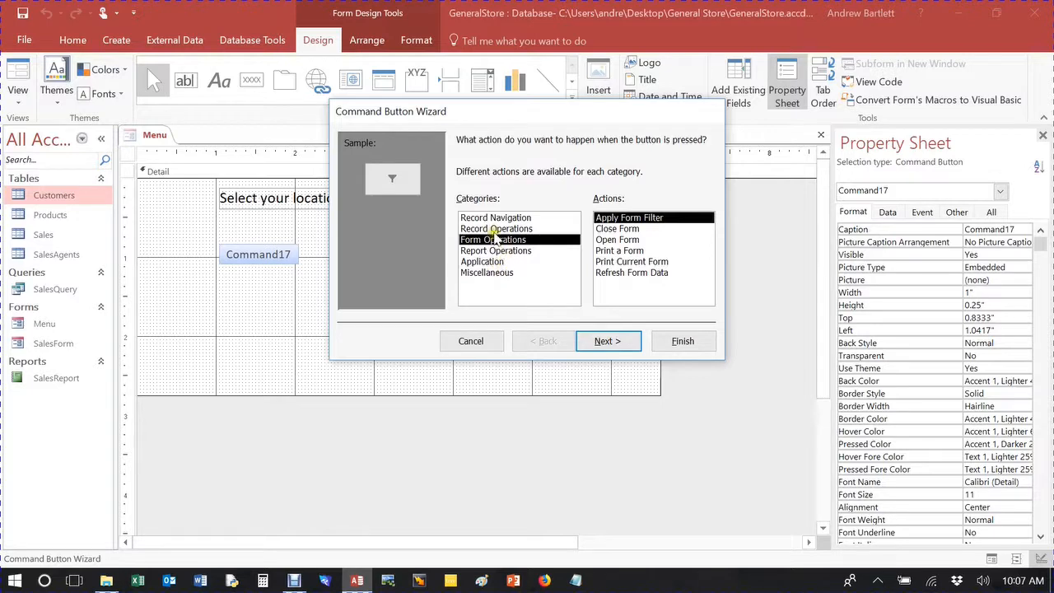
pyautogui.click(487, 274)
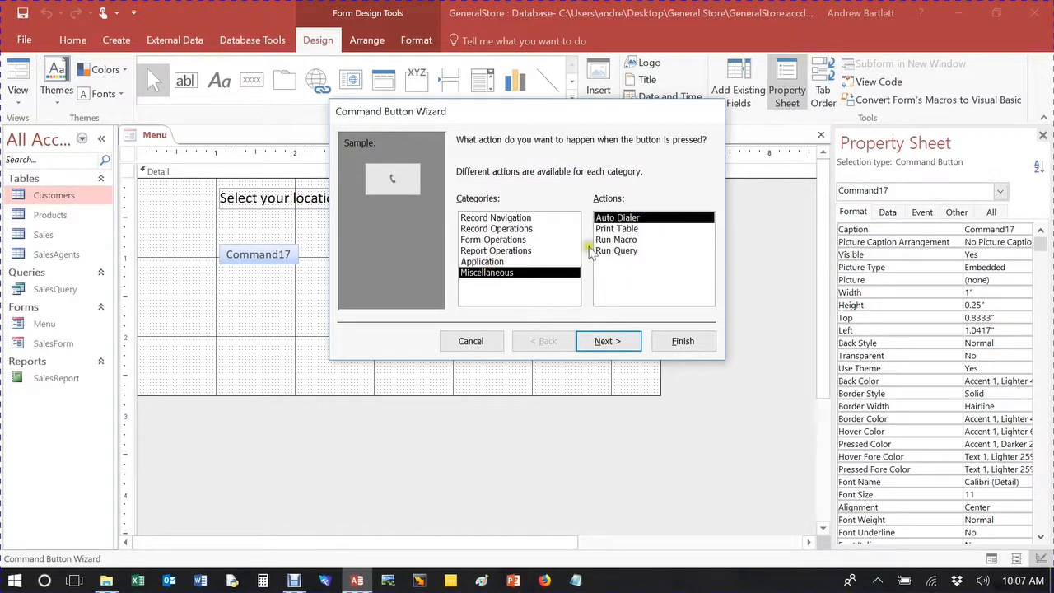
pyautogui.click(491, 262)
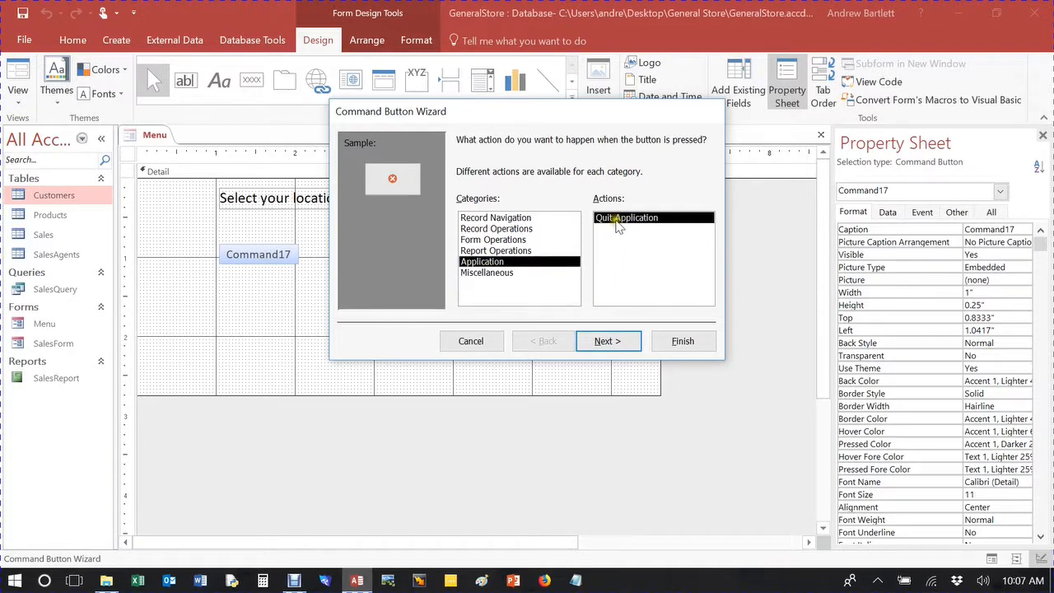
pyautogui.click(494, 229)
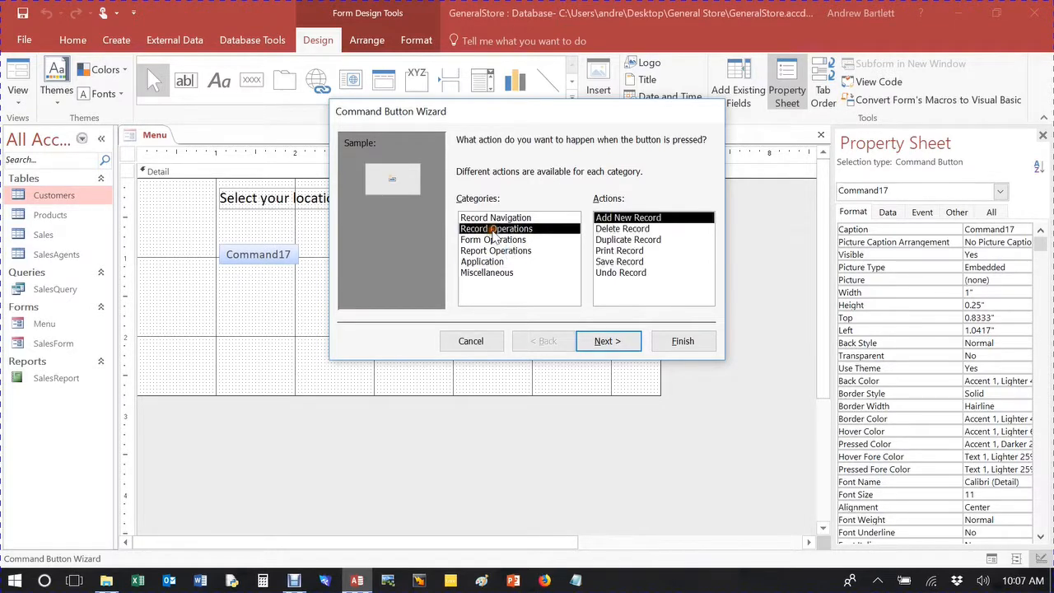
# Assign the Open Form operation to the button, targeting SalesForm and showing all the records.
pyautogui.click(494, 238)
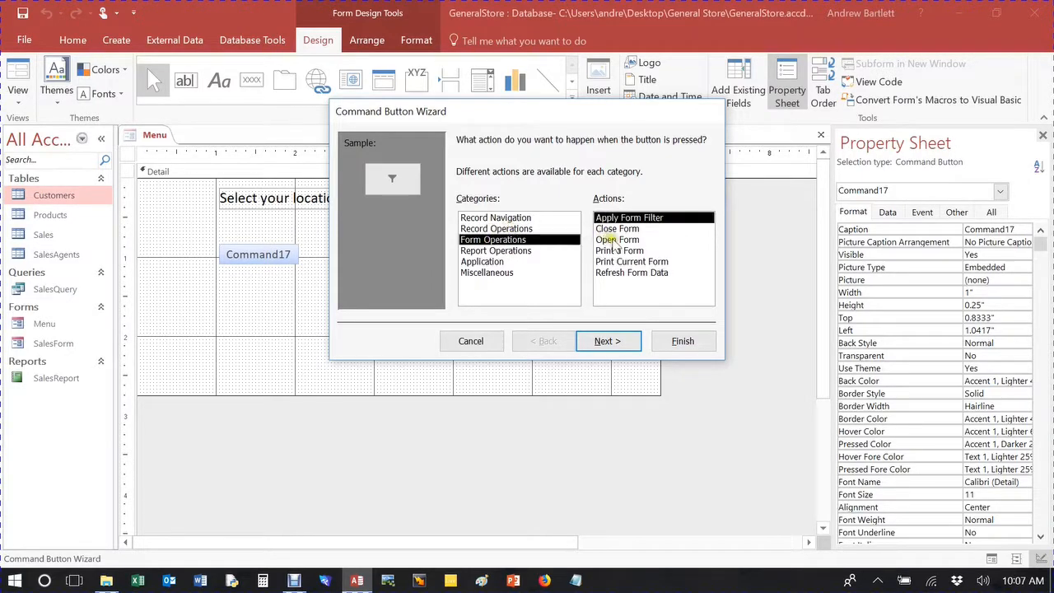
pyautogui.click(616, 239)
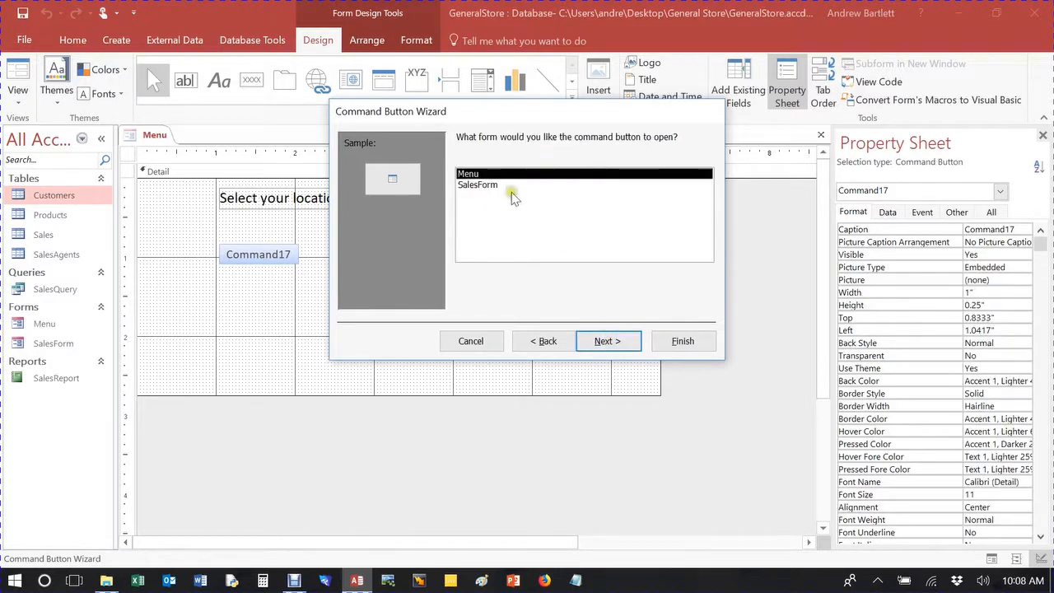
pyautogui.click(481, 203)
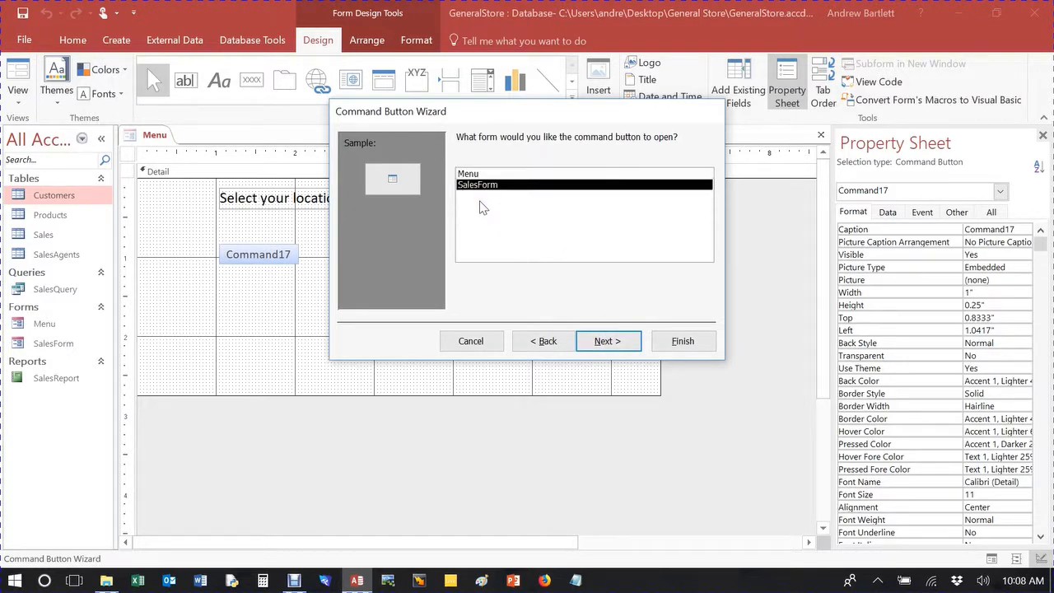
pyautogui.press('Up')
pyautogui.click(487, 188)
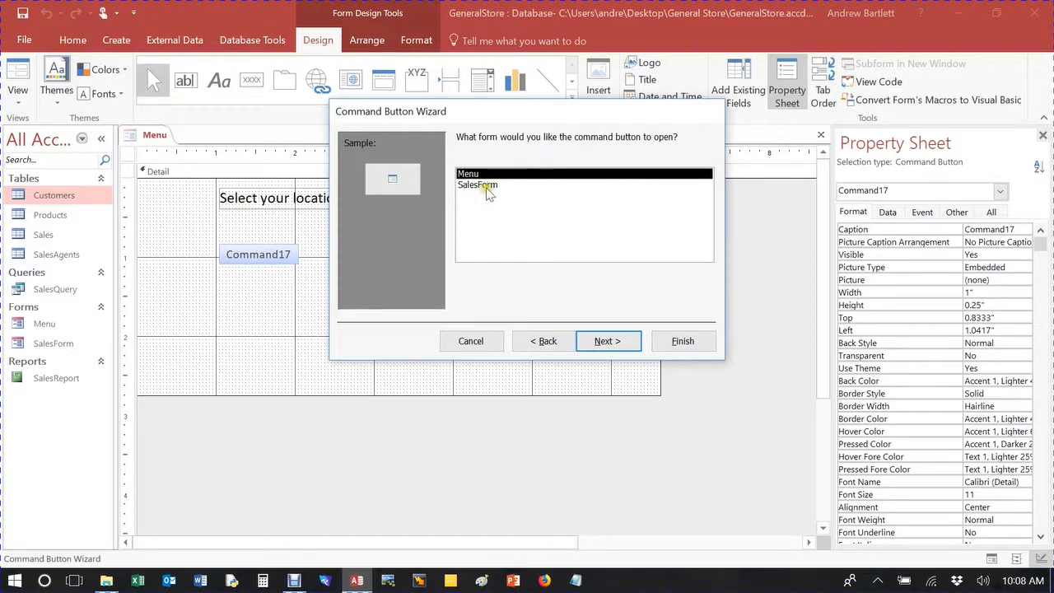
pyautogui.click(604, 339)
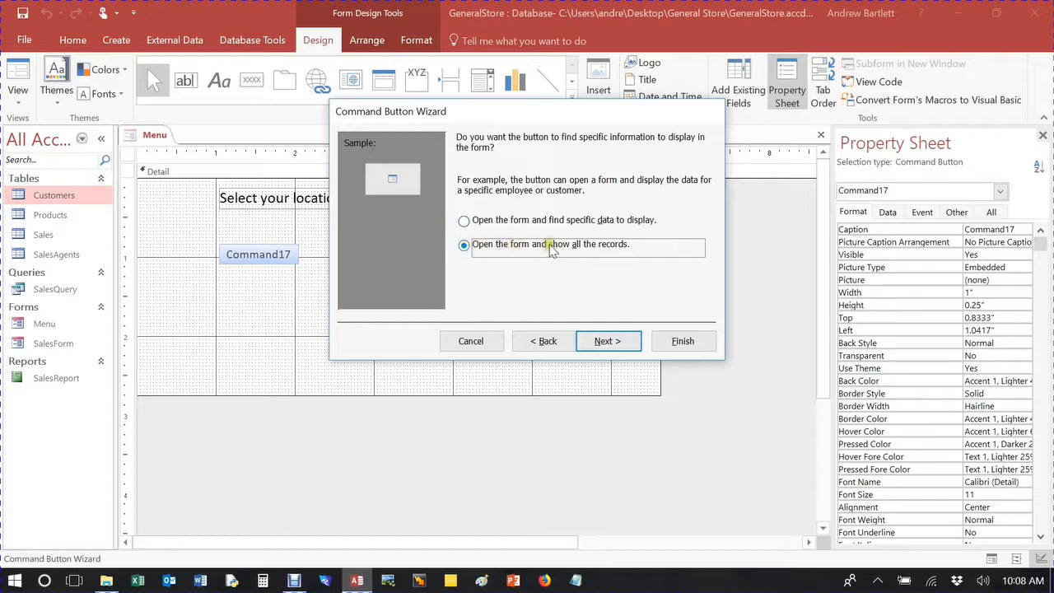
pyautogui.click(607, 340)
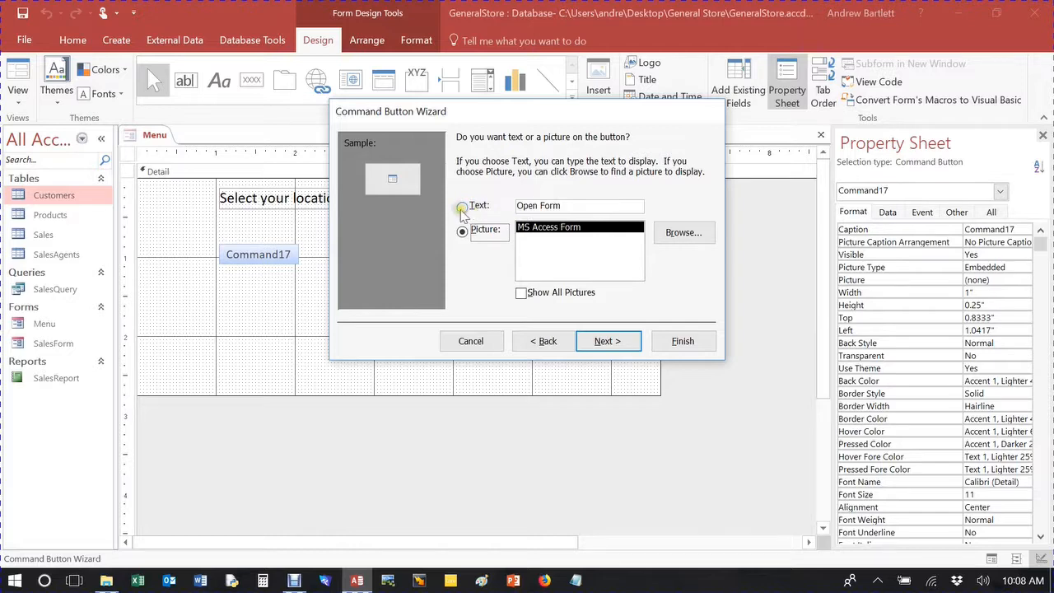
# Give the button the text Sales Form instead of a picture, and finish it under the name cmdSalesForm.
pyautogui.click(391, 184)
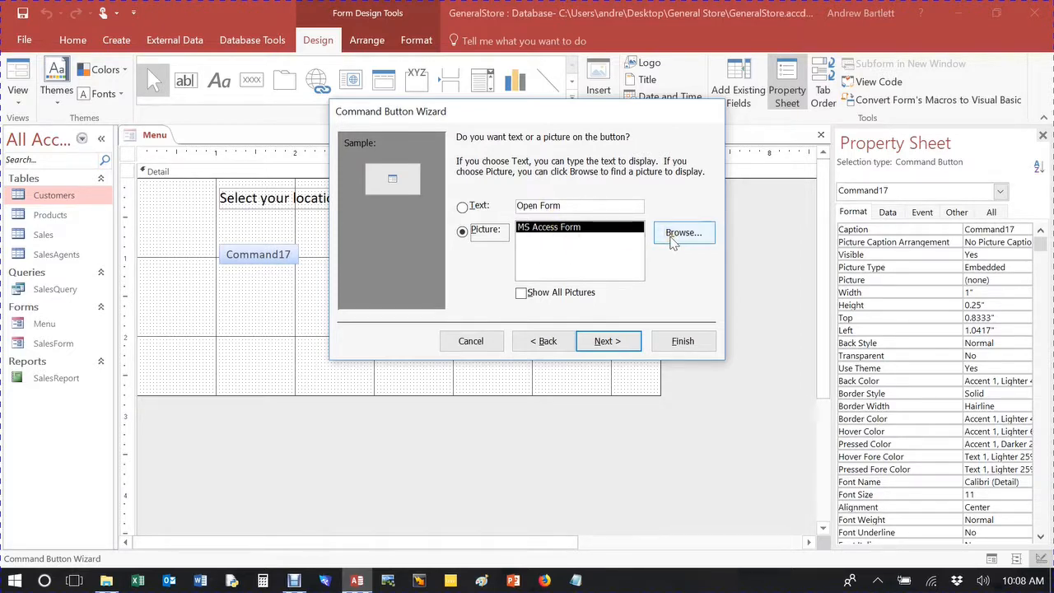
pyautogui.click(577, 206)
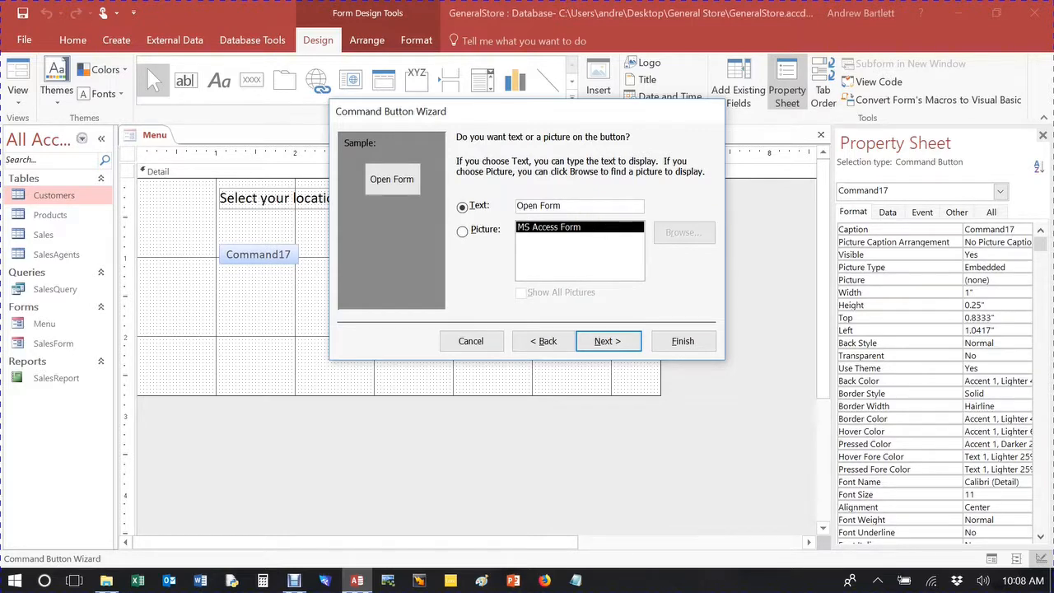
pyautogui.press('BackSpace')
pyautogui.press('BackSpace')
pyautogui.press('BackSpace')
pyautogui.press('BackSpace')
pyautogui.press('BackSpace')
pyautogui.press('BackSpace')
pyautogui.press('BackSpace')
pyautogui.press('BackSpace')
pyautogui.press('BackSpace')
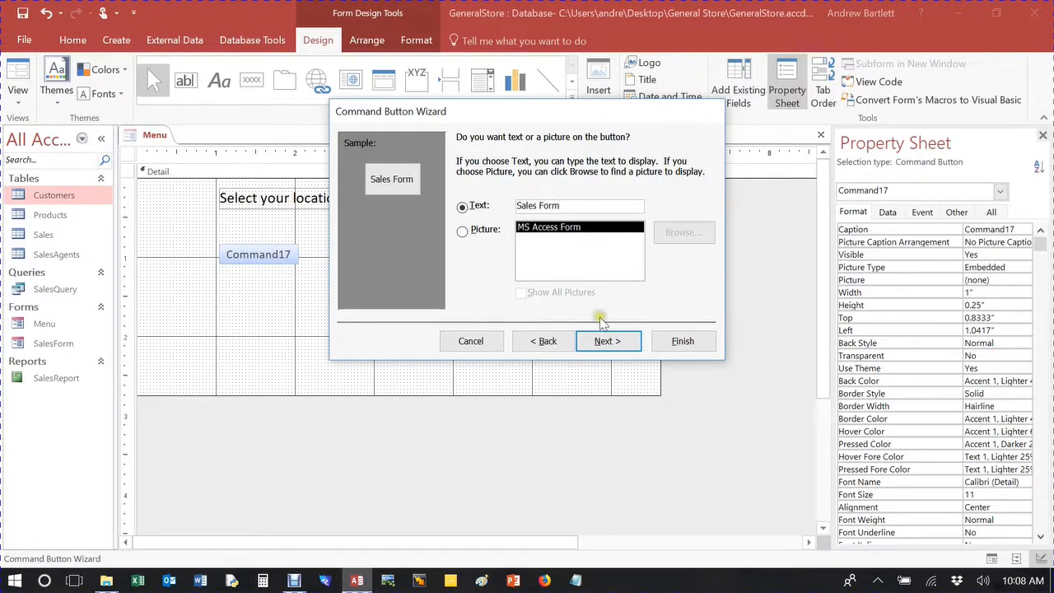
pyautogui.click(607, 340)
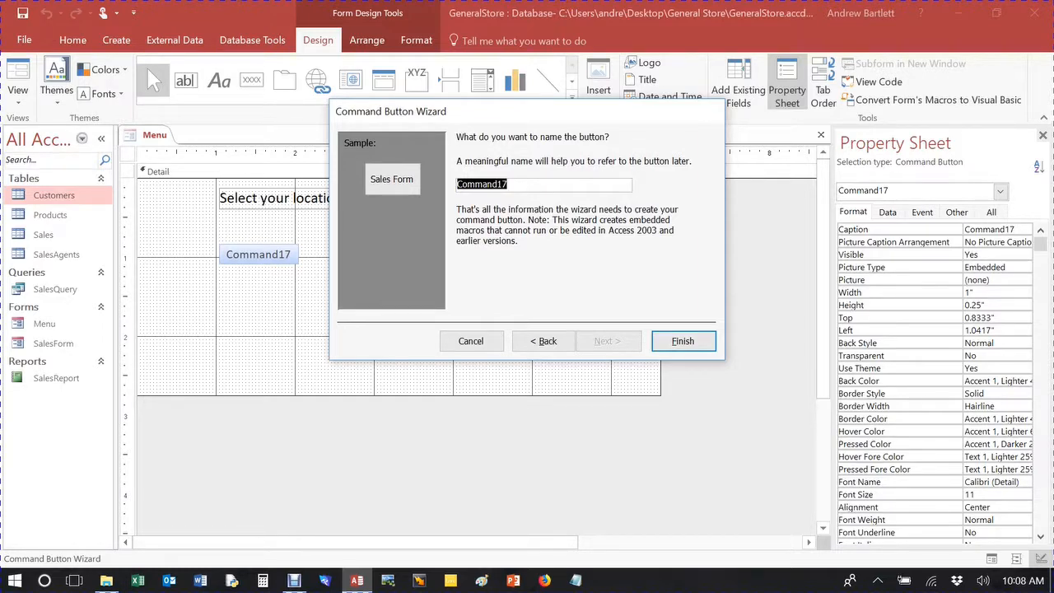
pyautogui.write('b')
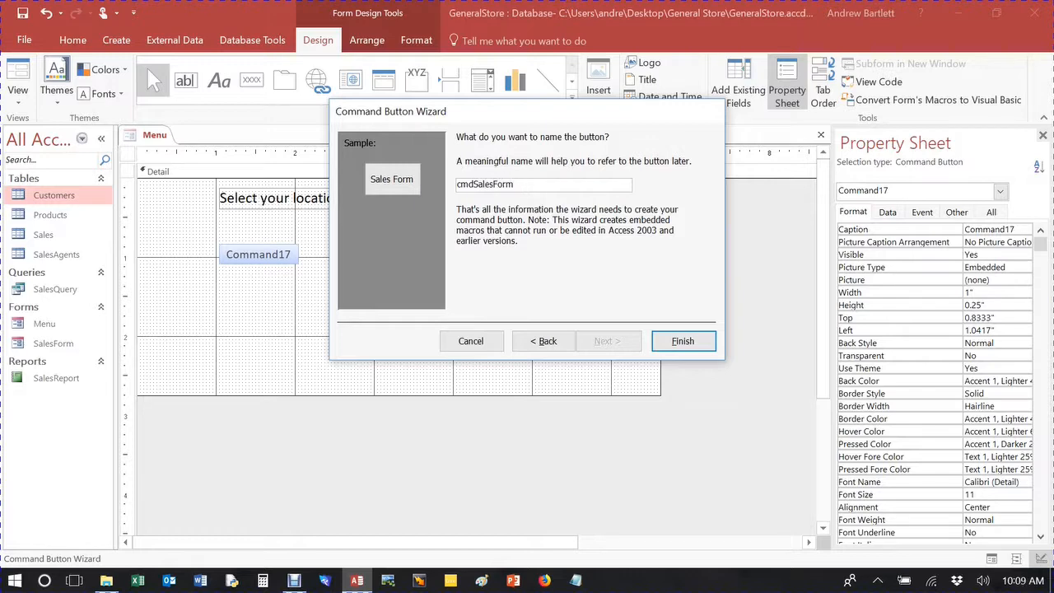
pyautogui.click(684, 341)
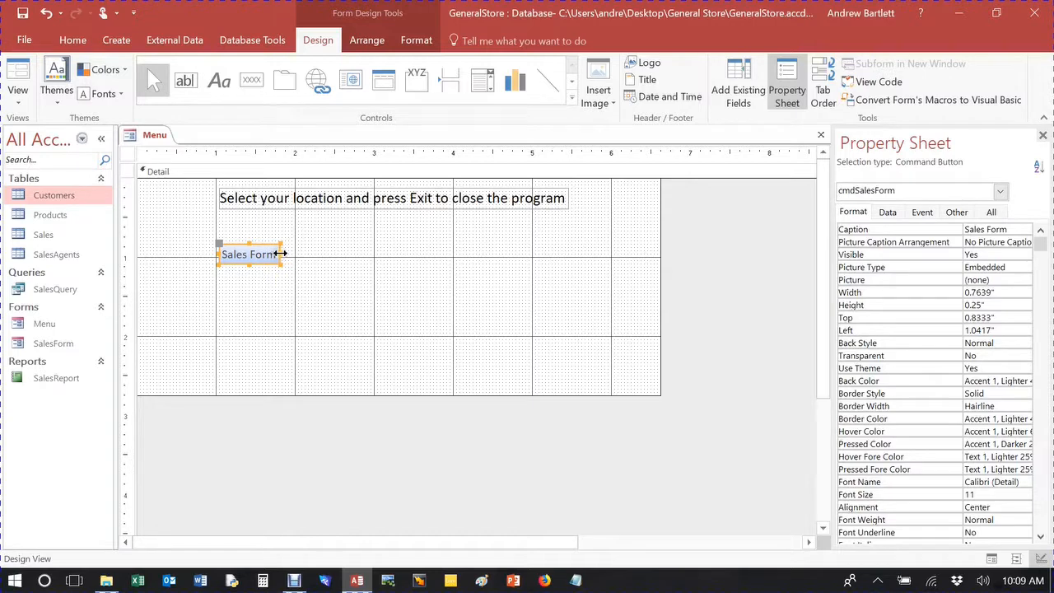
# Set the font colour of the Sales Form button to black (Text 1).
pyautogui.click(403, 39)
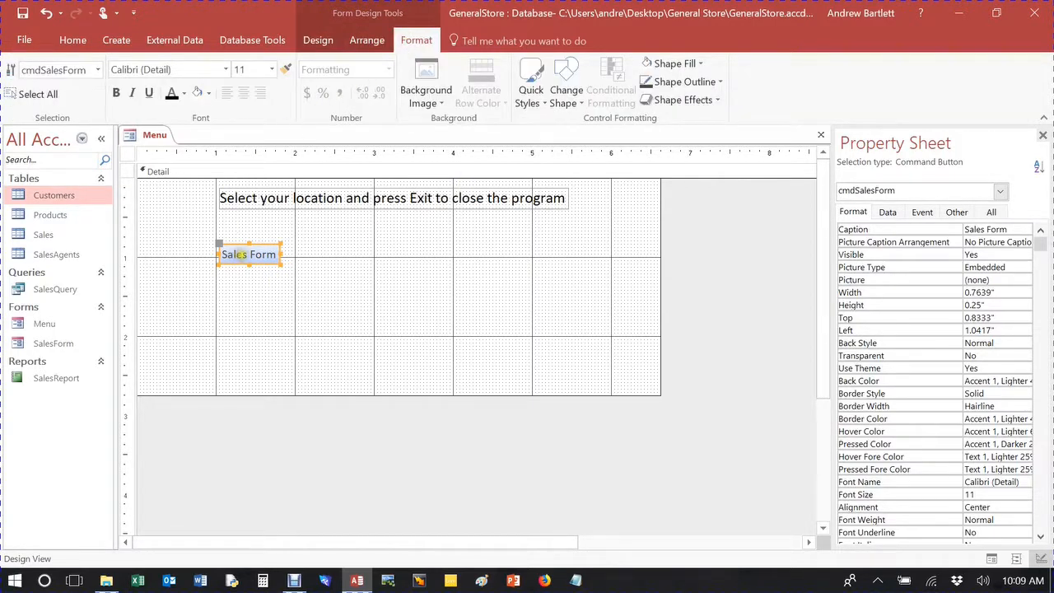
pyautogui.click(183, 93)
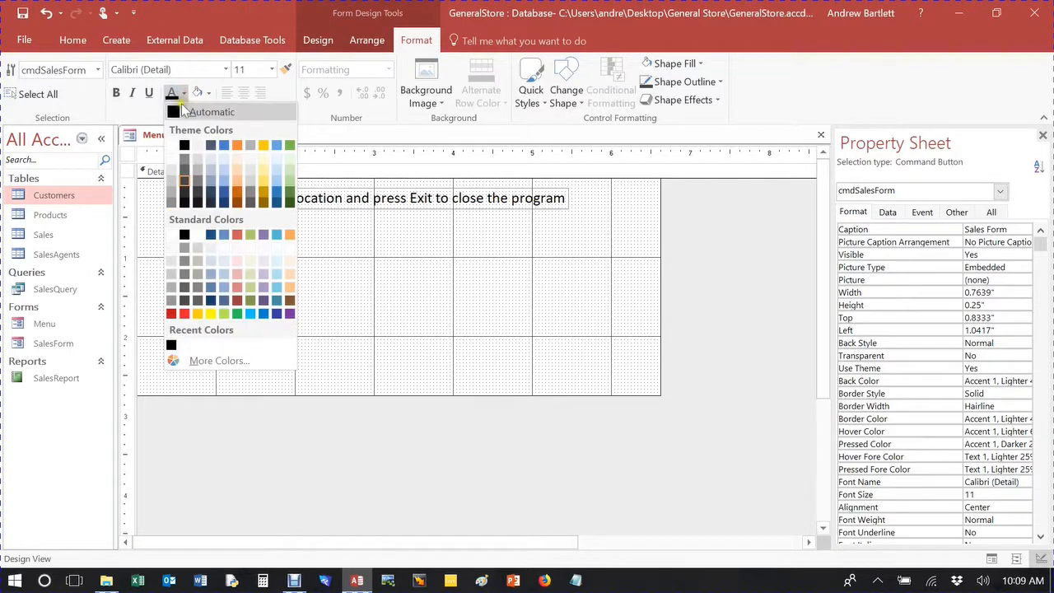
pyautogui.click(184, 146)
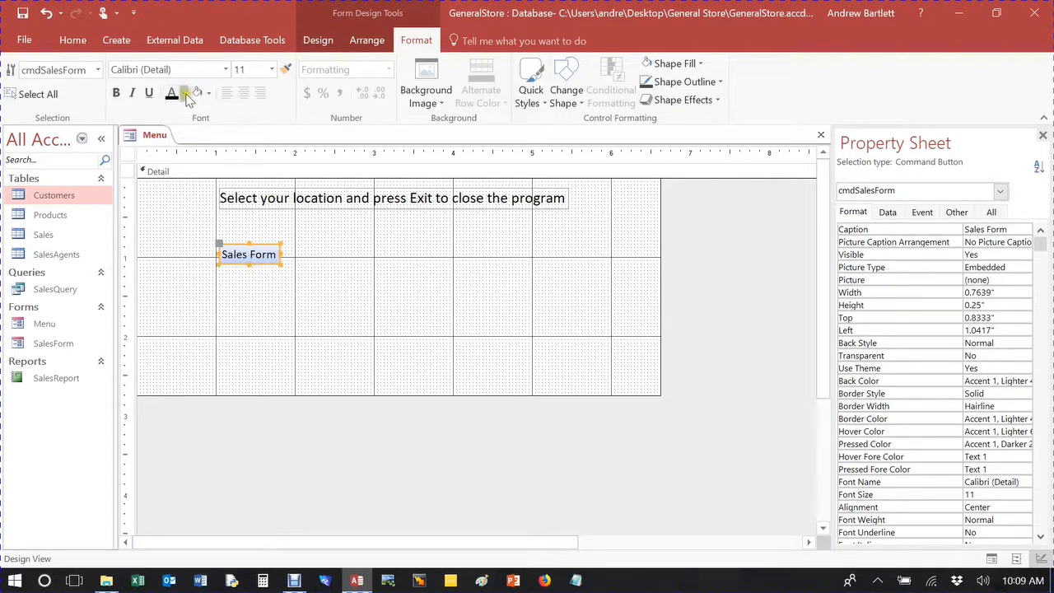
# Try a bright red fill on the Sales Form button, and replace it with the lighter Accent 6 green.
pyautogui.click(209, 93)
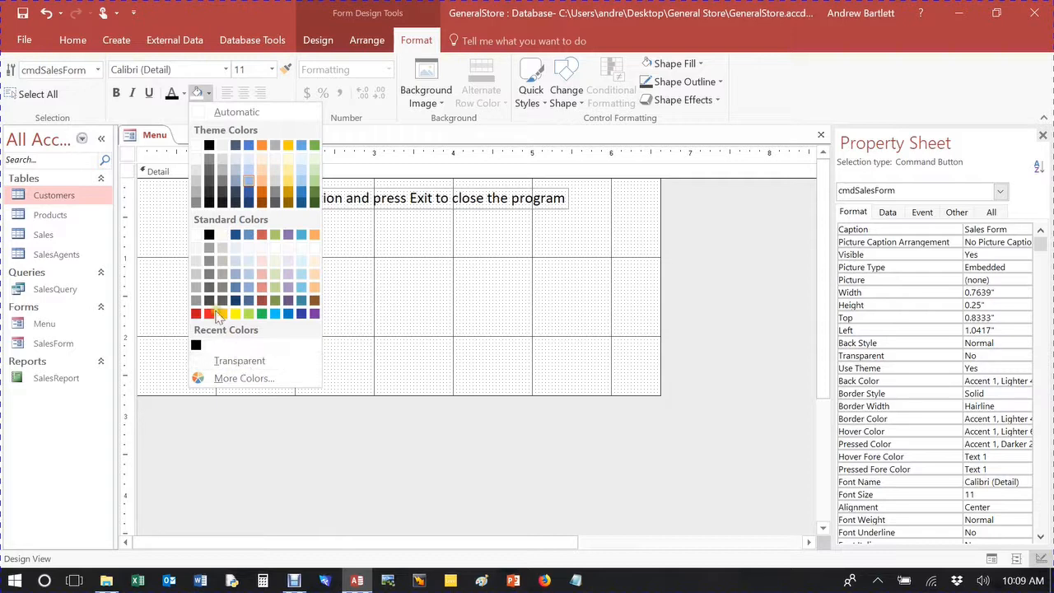
pyautogui.click(209, 313)
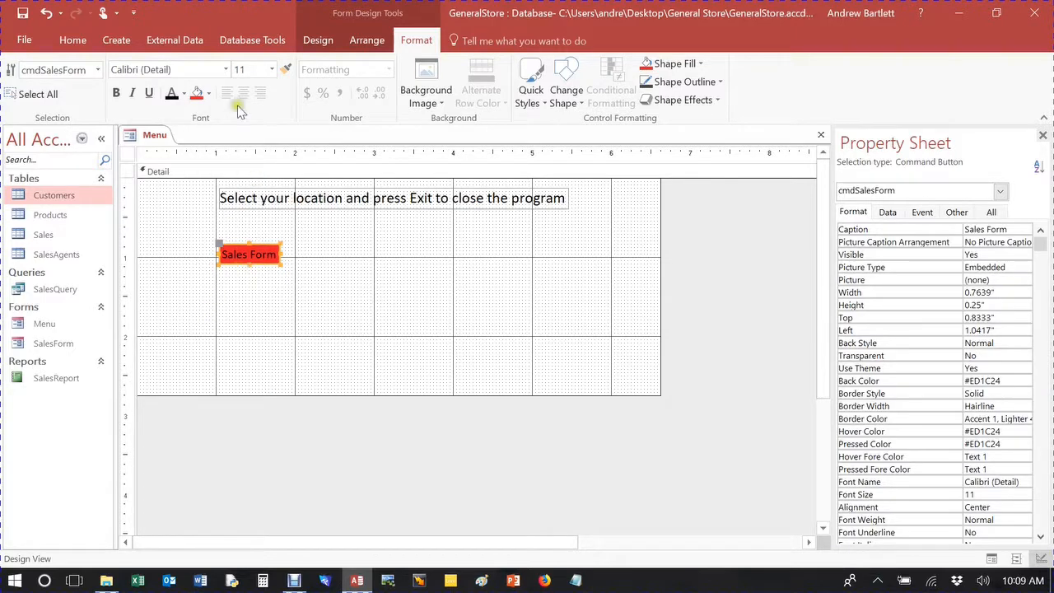
pyautogui.click(209, 93)
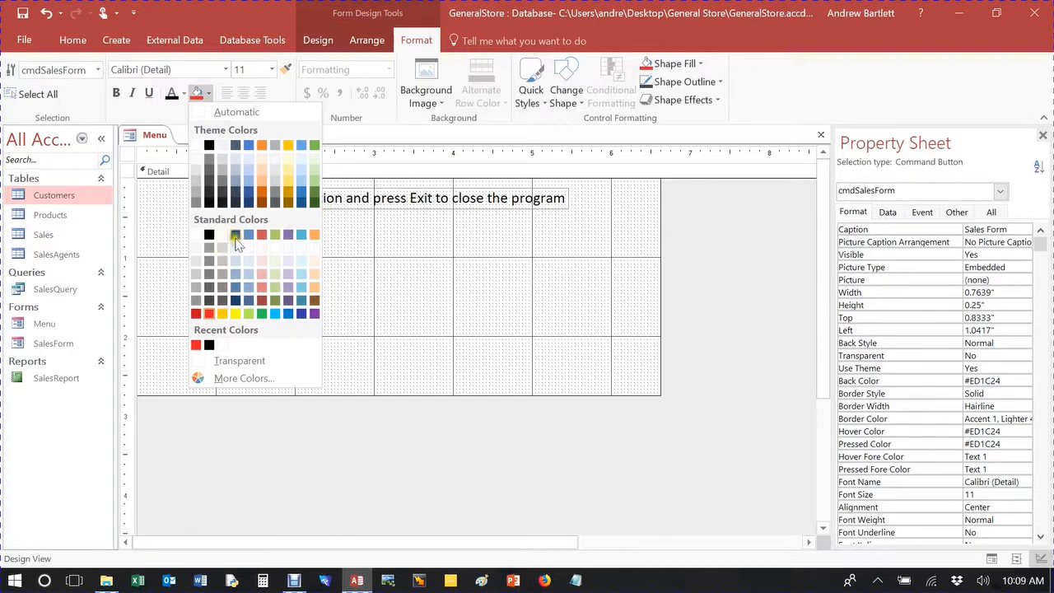
pyautogui.click(315, 182)
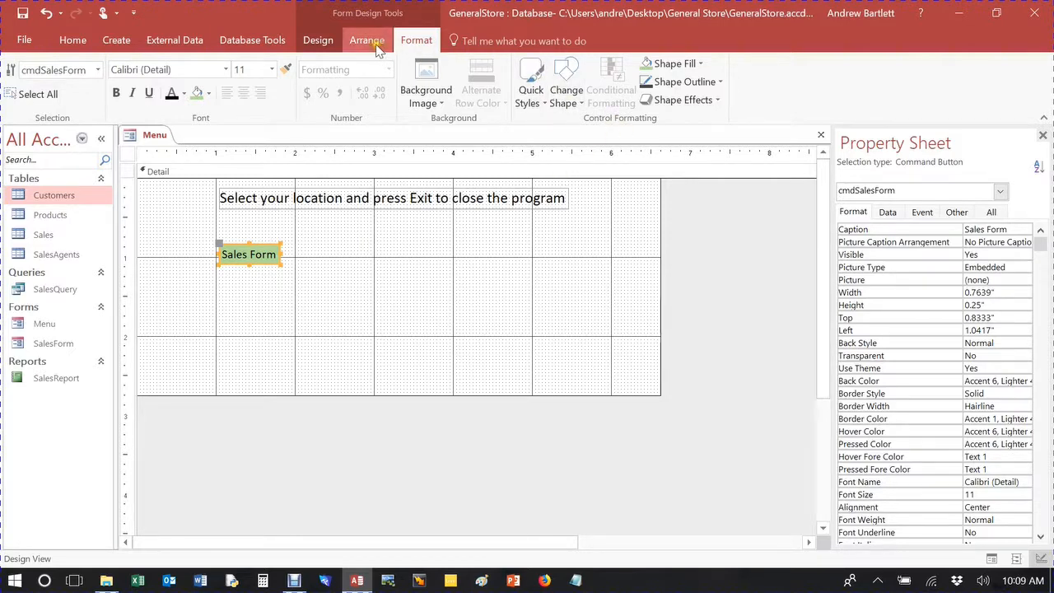
# Apply the solid green theme style with white text and the first bevel effect to the Sales Form button.
pyautogui.click(541, 106)
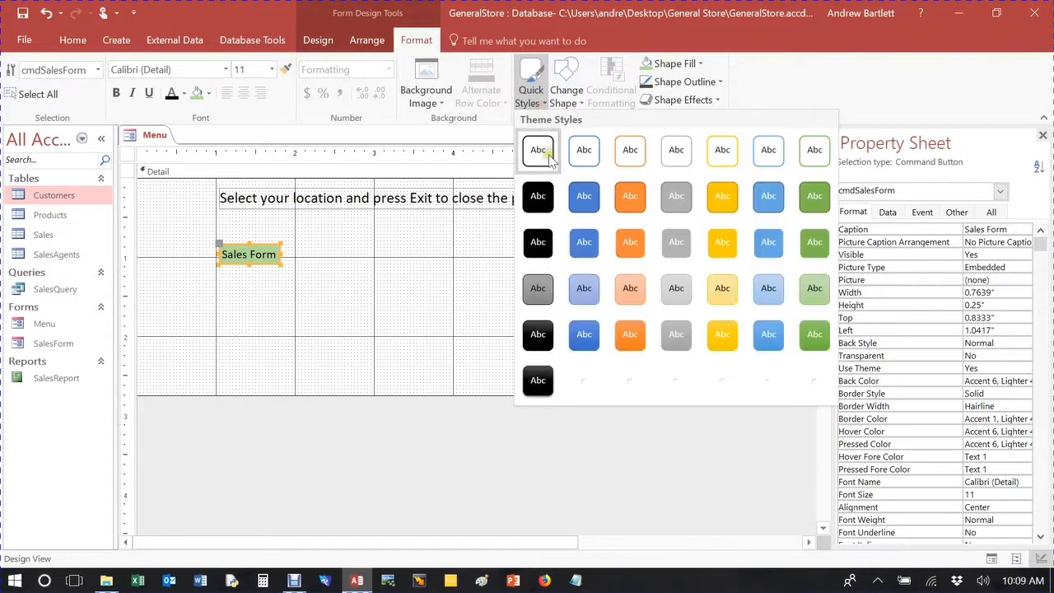
pyautogui.click(801, 209)
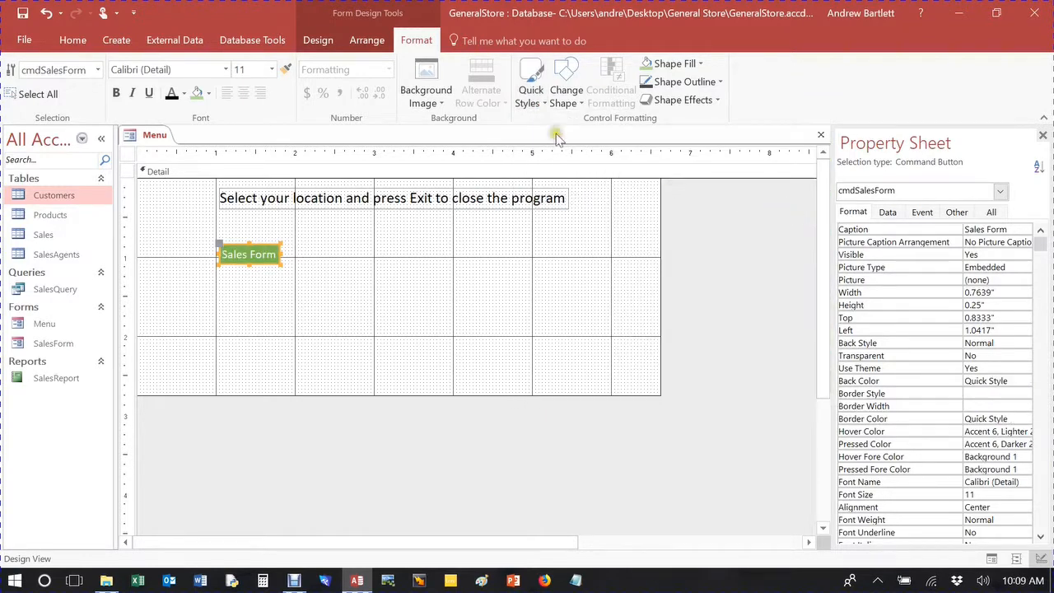
pyautogui.click(678, 99)
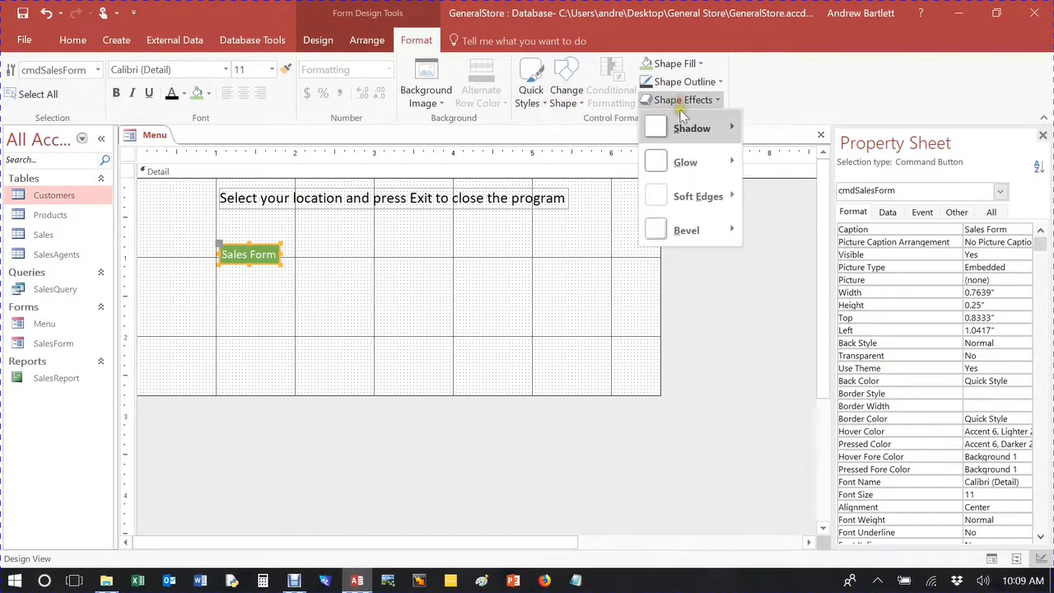
pyautogui.moveTo(725, 231)
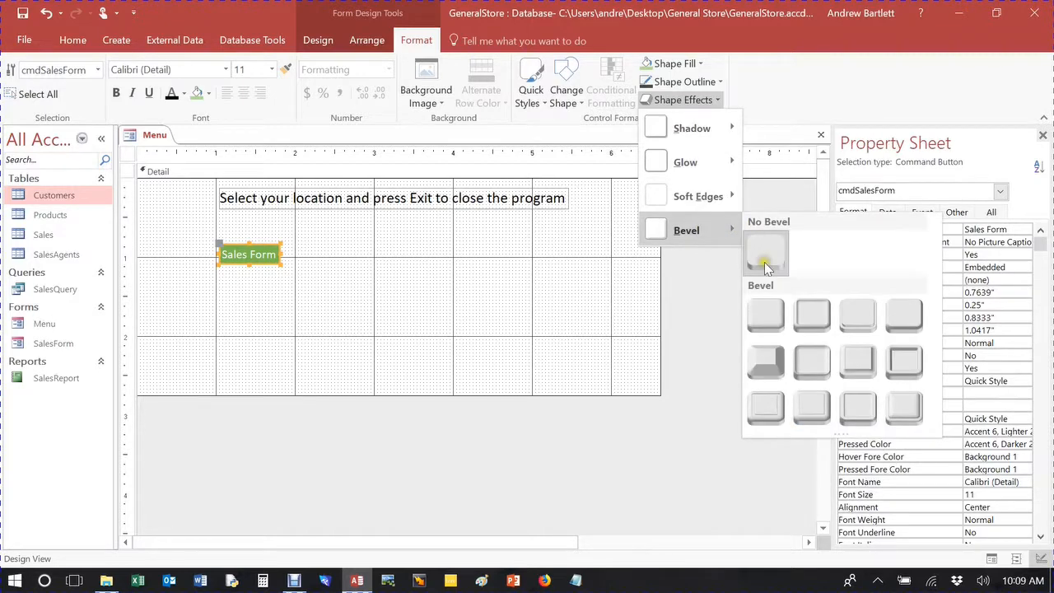
pyautogui.click(779, 317)
pyautogui.click(358, 261)
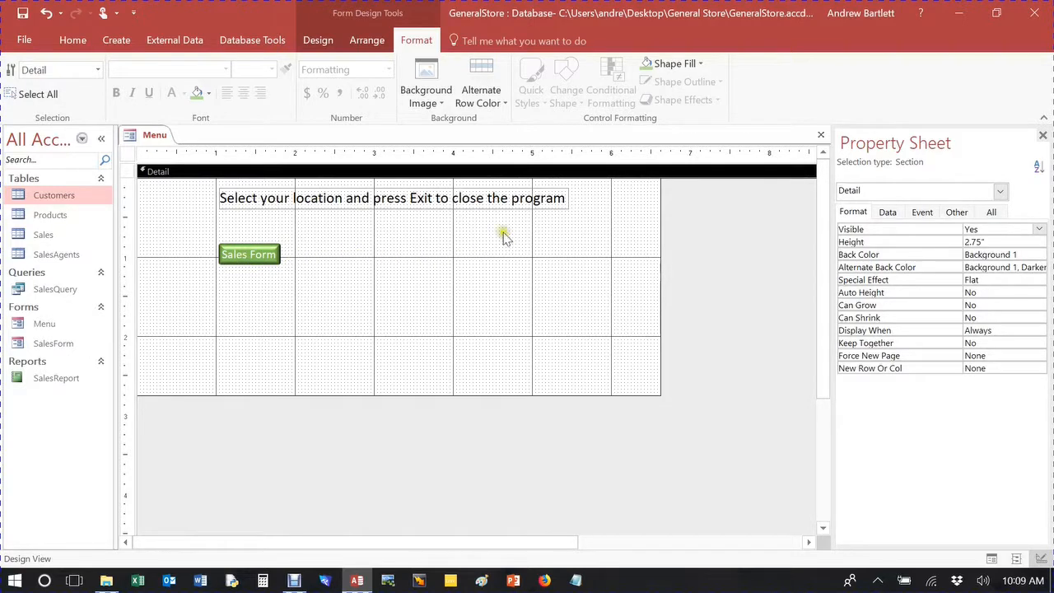
# Show the Menu form in Form View and test the Sales Form button.
pyautogui.click(66, 43)
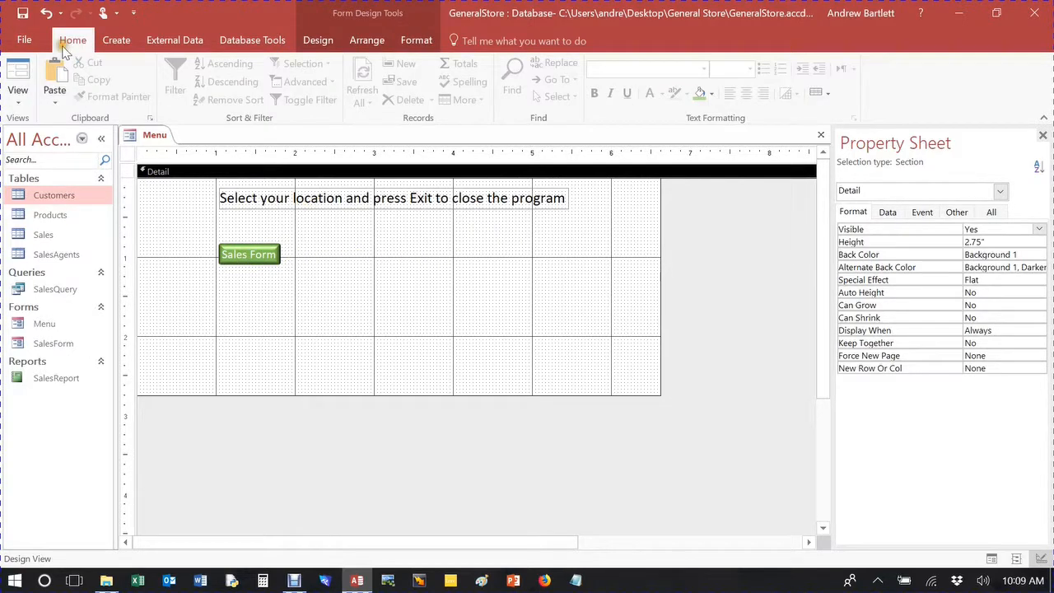
pyautogui.click(17, 74)
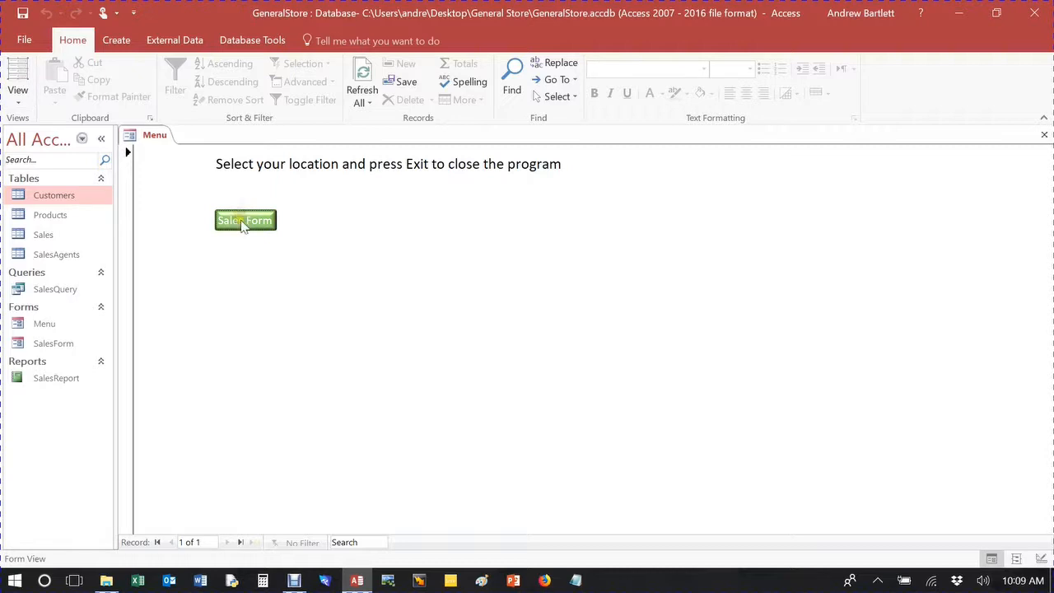
pyautogui.click(243, 221)
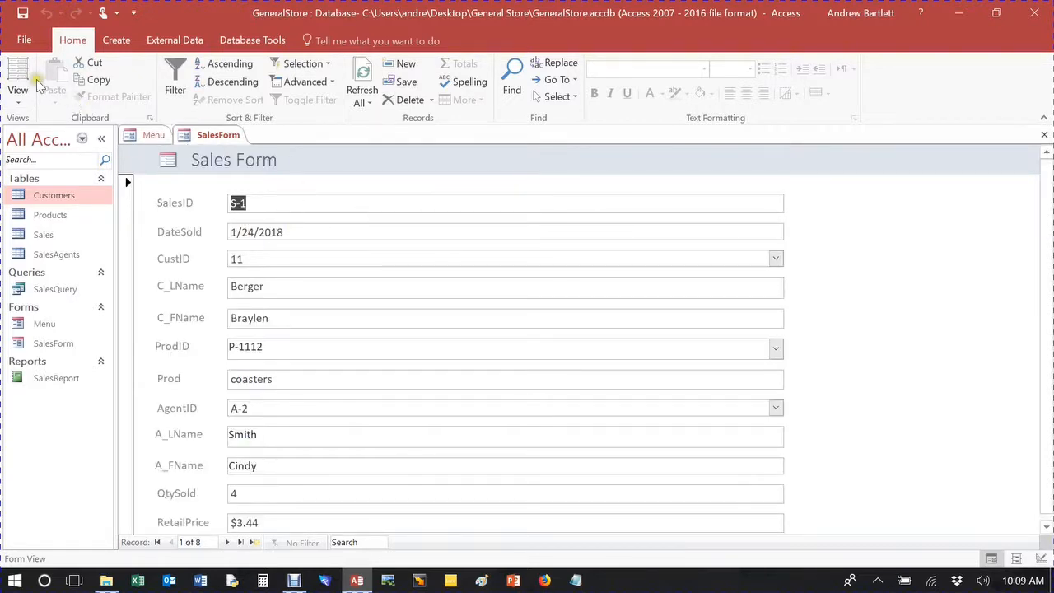
# Show SalesForm in Design View, and return to the Menu form and show it in Design View as well.
pyautogui.click(18, 104)
pyautogui.click(17, 105)
pyautogui.click(55, 188)
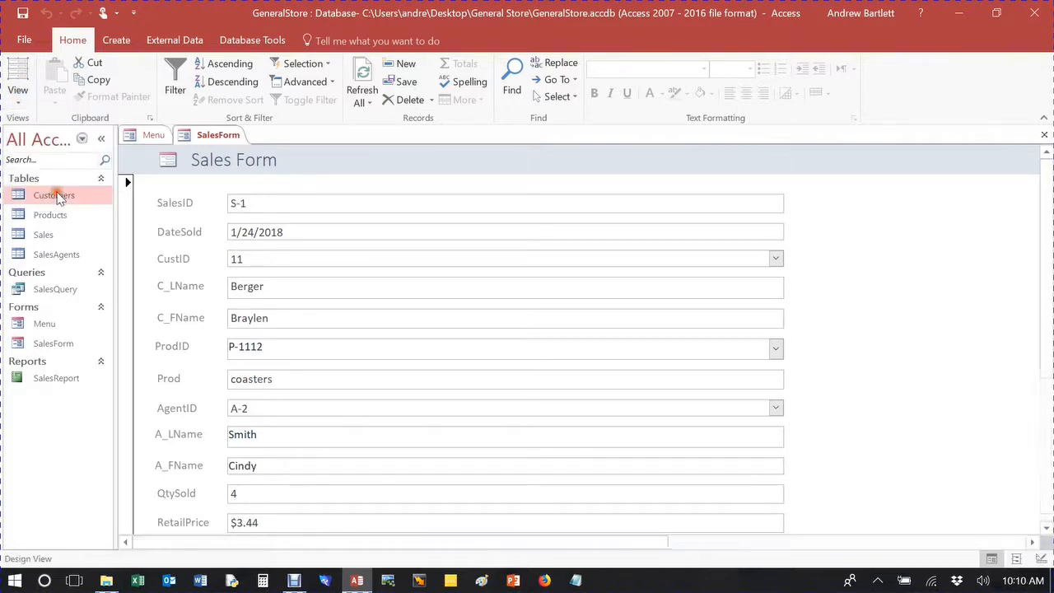
pyautogui.click(153, 135)
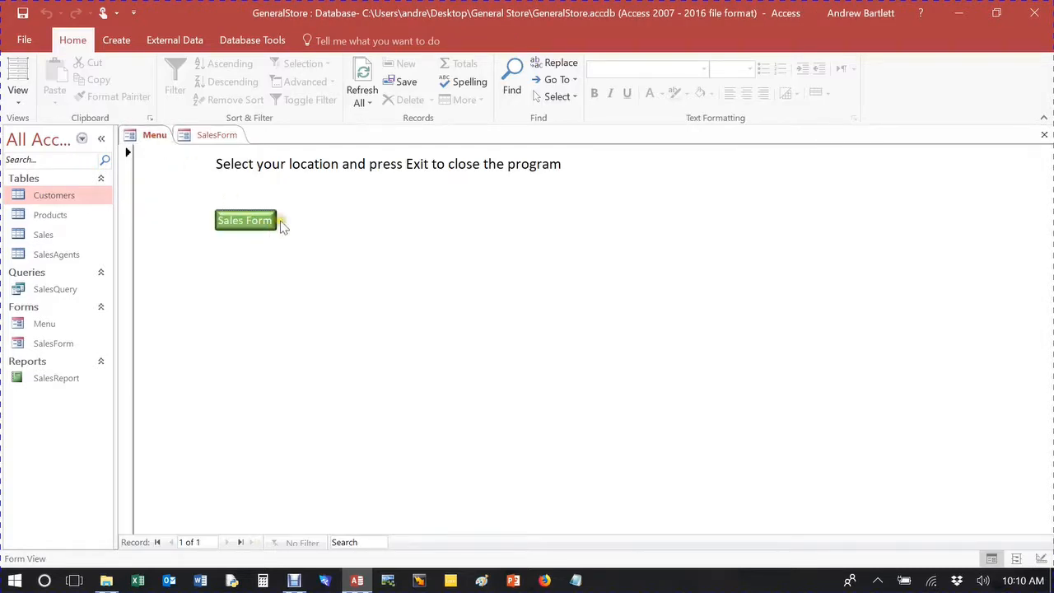
pyautogui.click(22, 106)
pyautogui.click(24, 195)
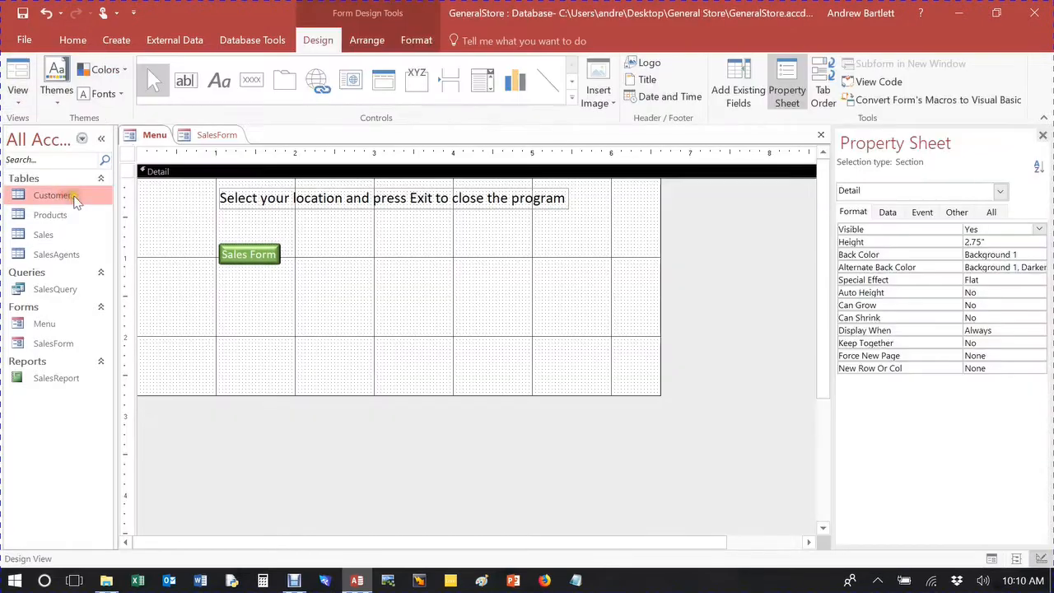
pyautogui.rightClick(252, 257)
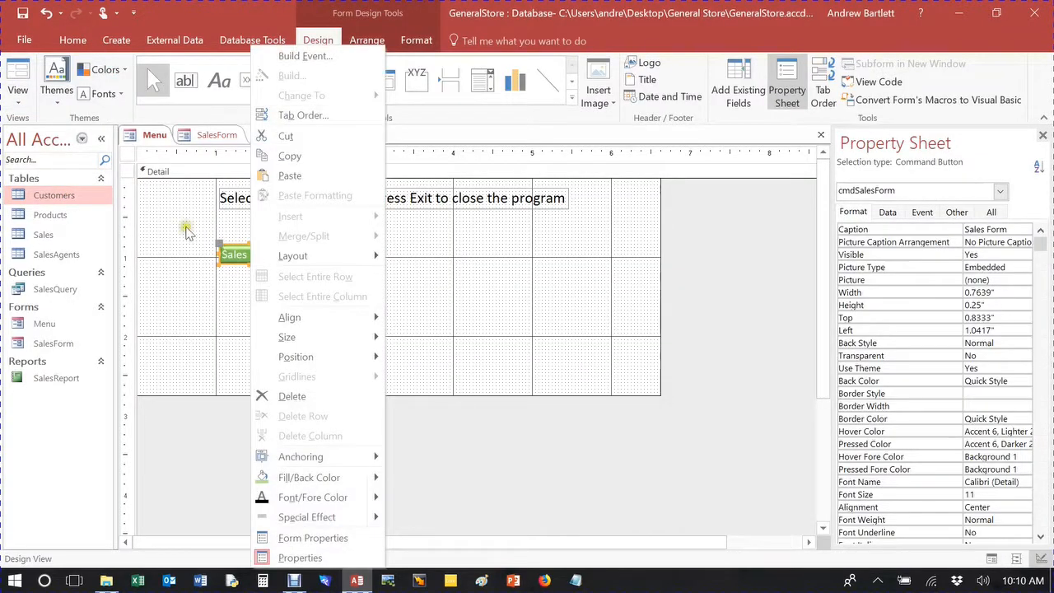
pyautogui.click(185, 226)
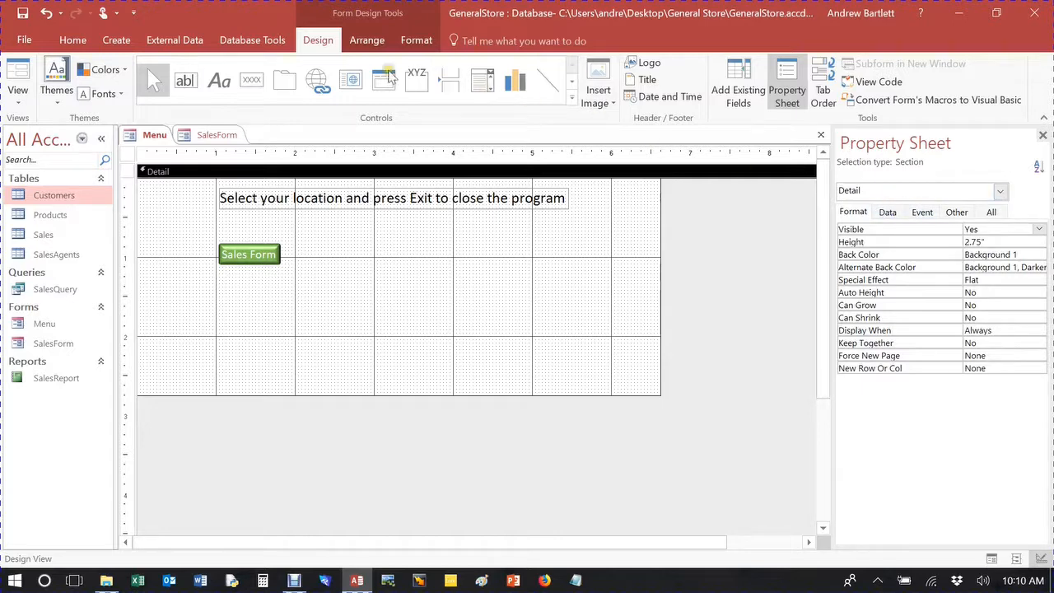
# Add a command button beyond the right end of the instruction label and assign it the Application action Quit Application.
pyautogui.click(252, 80)
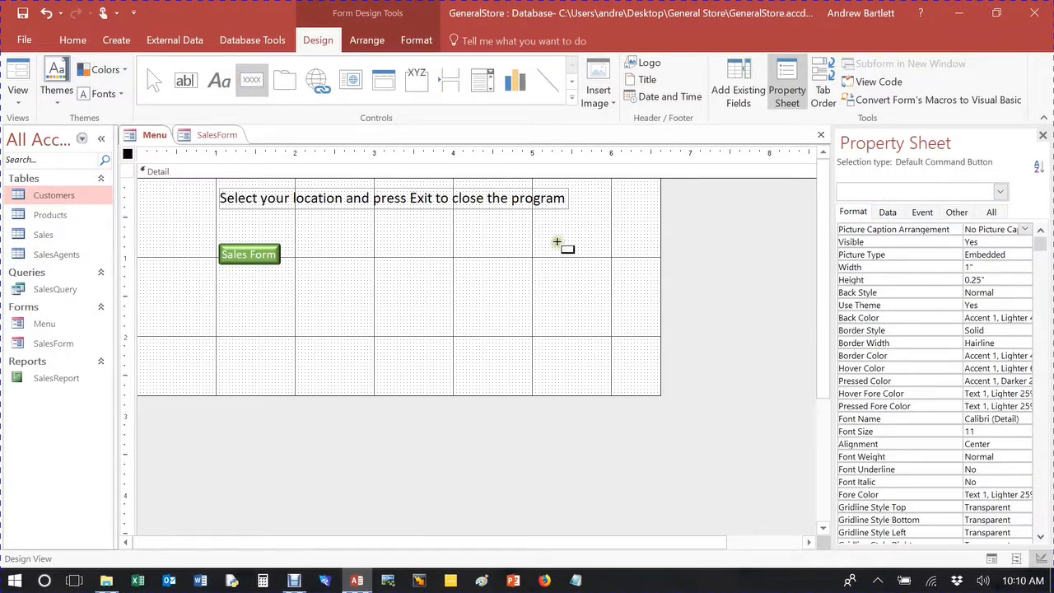
pyautogui.click(592, 212)
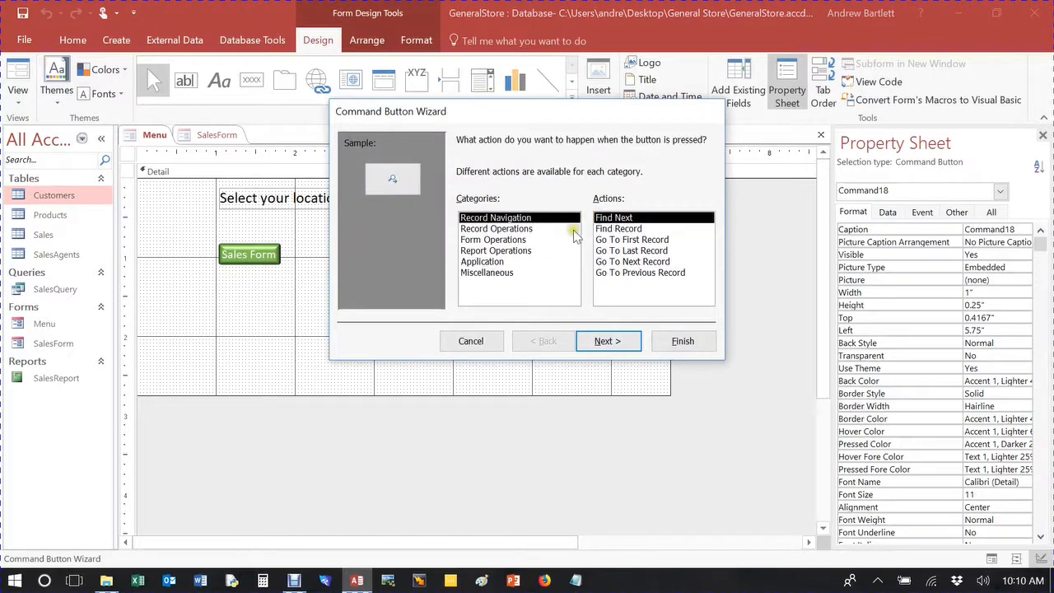
pyautogui.click(495, 272)
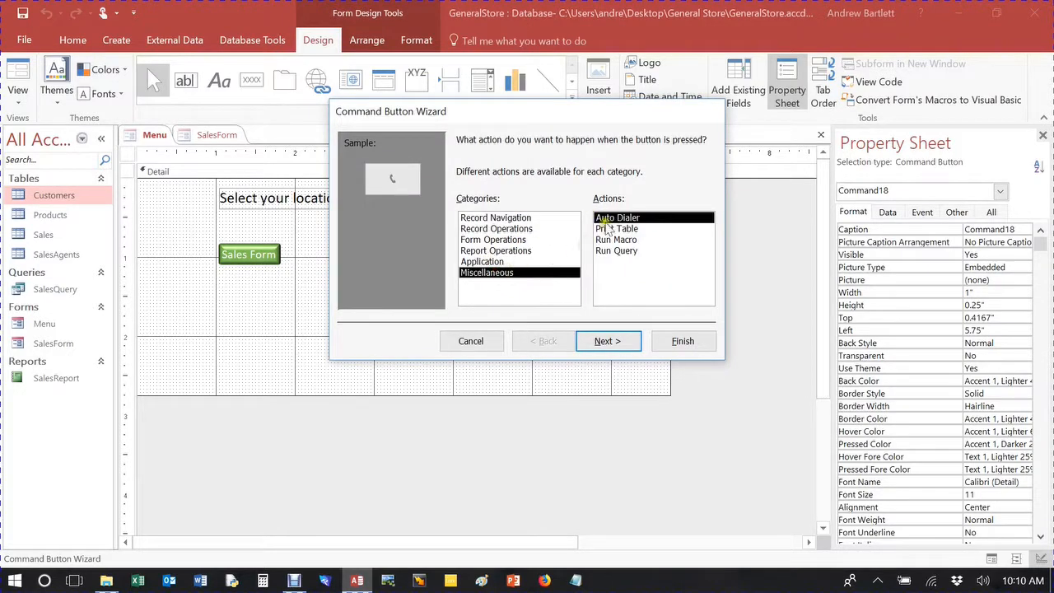
pyautogui.click(490, 261)
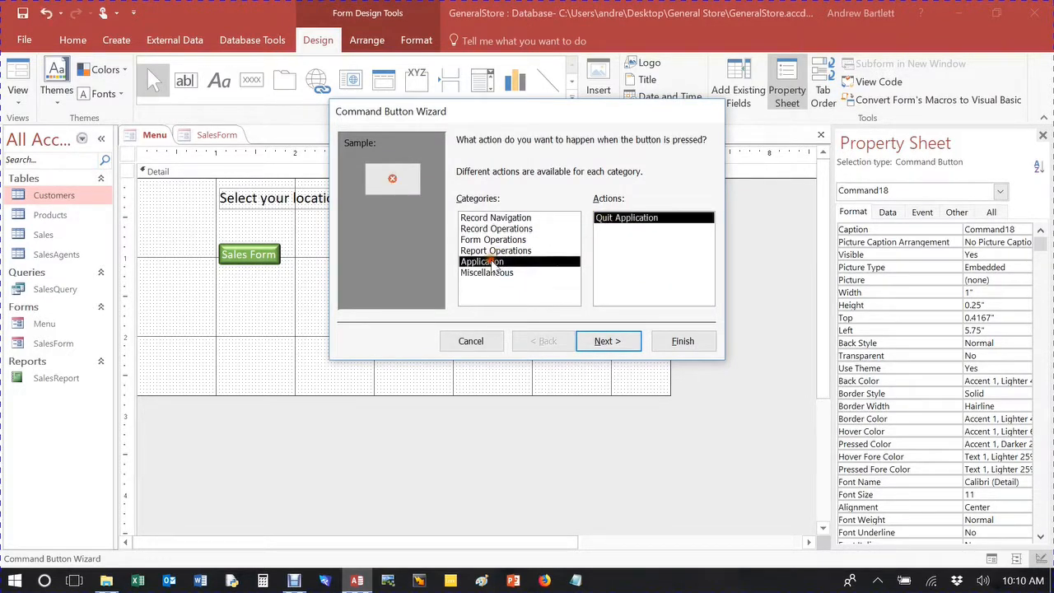
pyautogui.click(606, 341)
# Give the new button the text Exit and finish it under the name cmdExit.
pyautogui.click(558, 205)
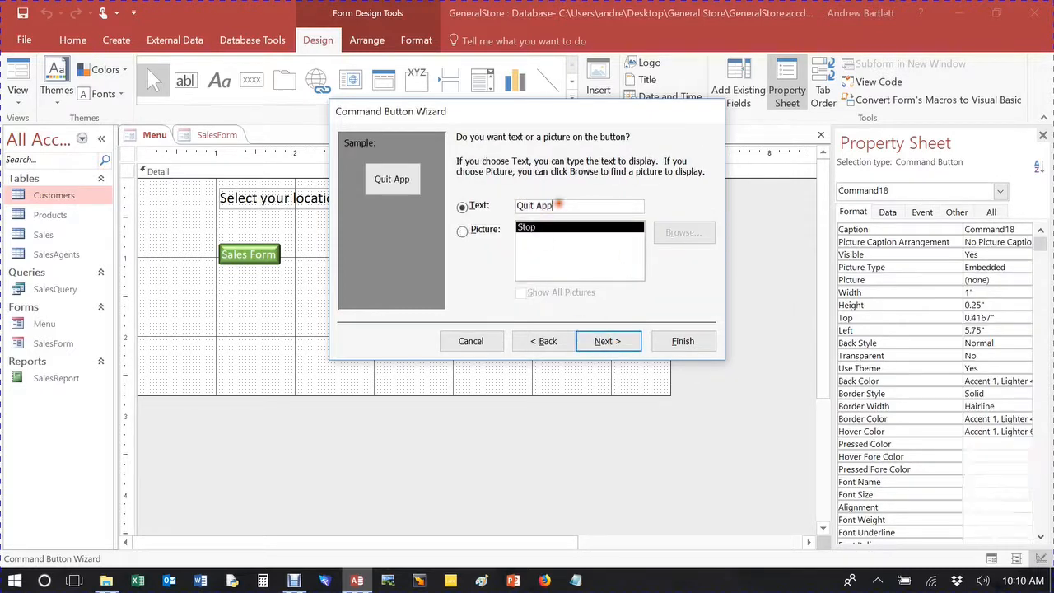
pyautogui.moveTo(560, 205); pyautogui.dragTo(519, 205)
pyautogui.click(534, 205)
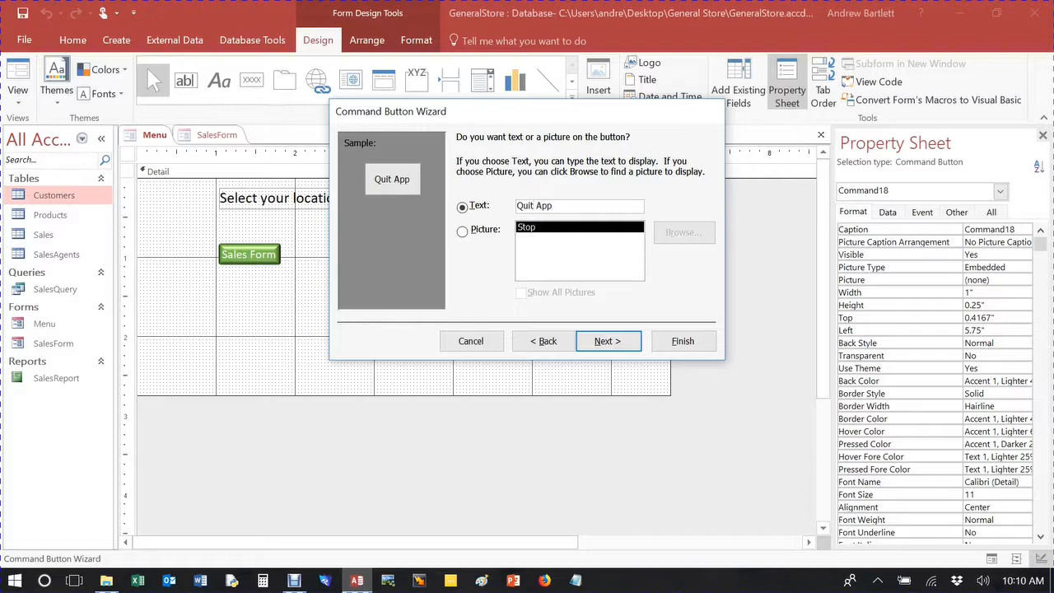
pyautogui.press('BackSpace')
pyautogui.press('BackSpace')
pyautogui.press('BackSpace')
pyautogui.press('BackSpace')
pyautogui.press('BackSpace')
pyautogui.press('BackSpace')
pyautogui.press('BackSpace')
pyautogui.write('Exi')
pyautogui.click(607, 339)
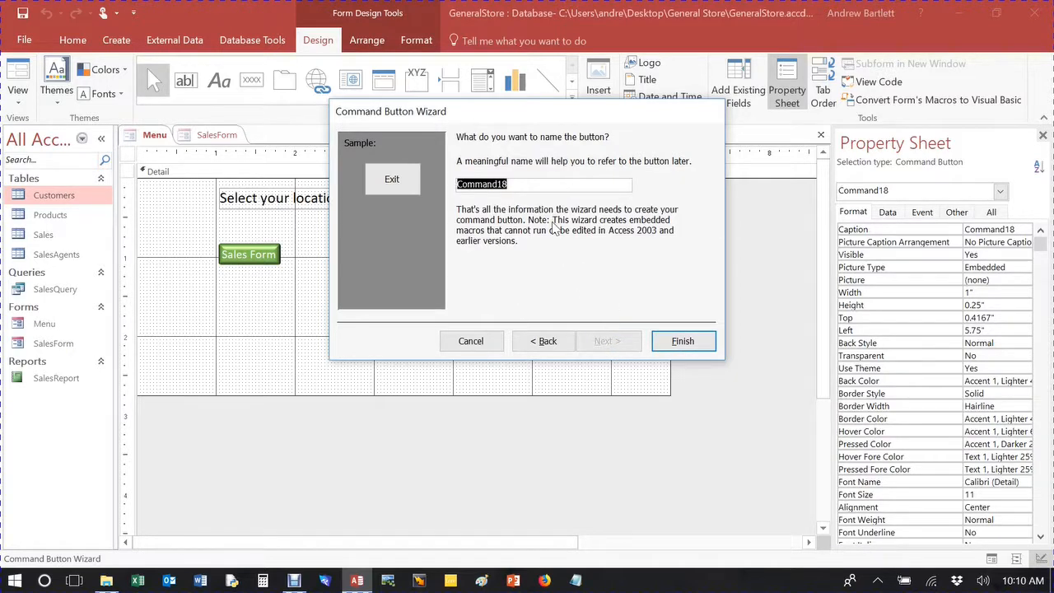
pyautogui.write('C')
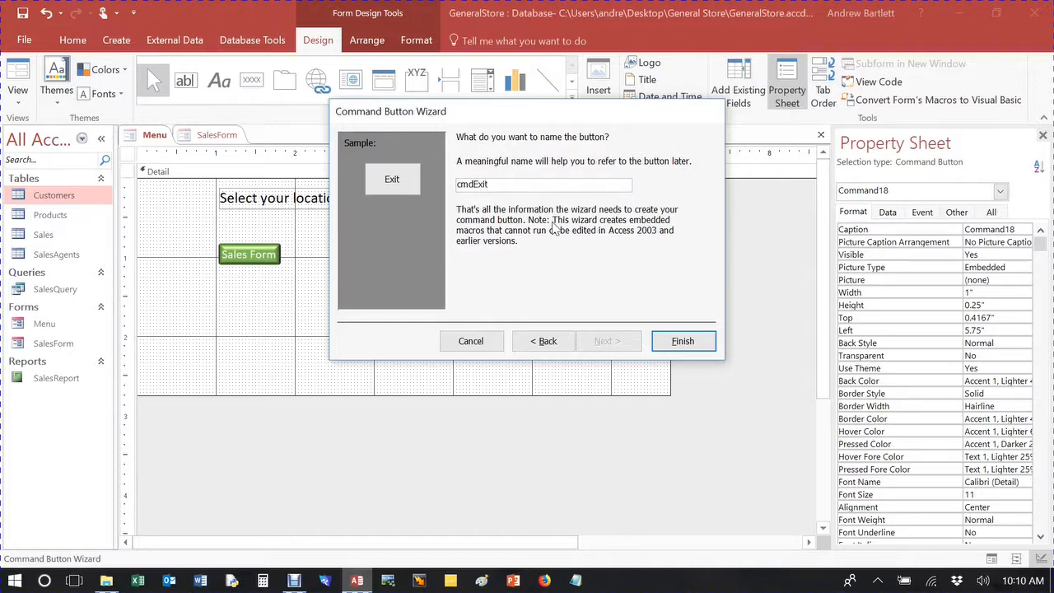
pyautogui.write('mdExit')
pyautogui.click(697, 341)
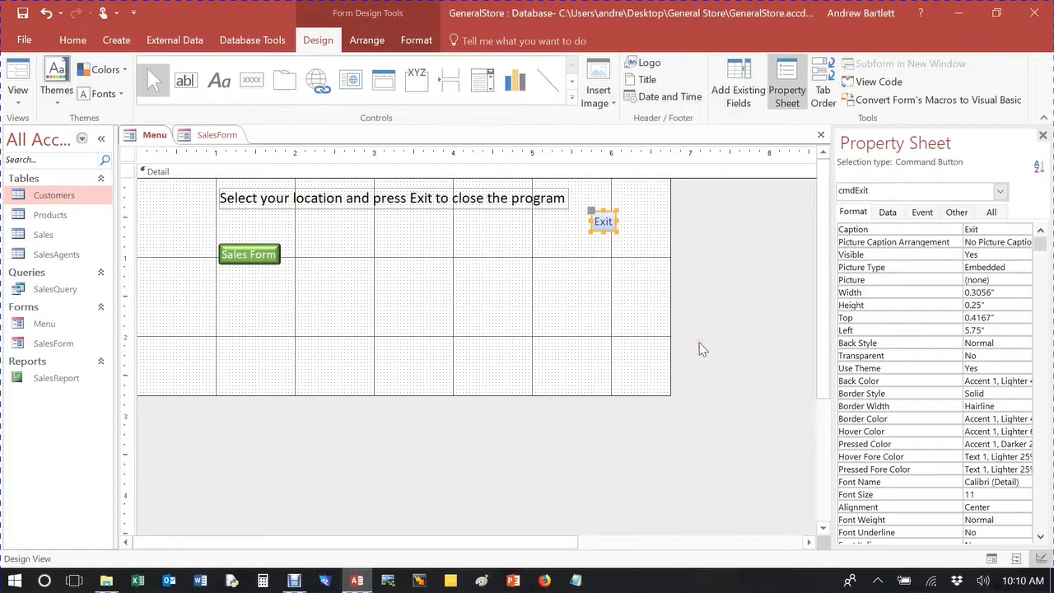
# Widen the Exit button to about 0.46 inches and fill it with bright red (#ED1C24).
pyautogui.moveTo(614, 220); pyautogui.dragTo(632, 219)
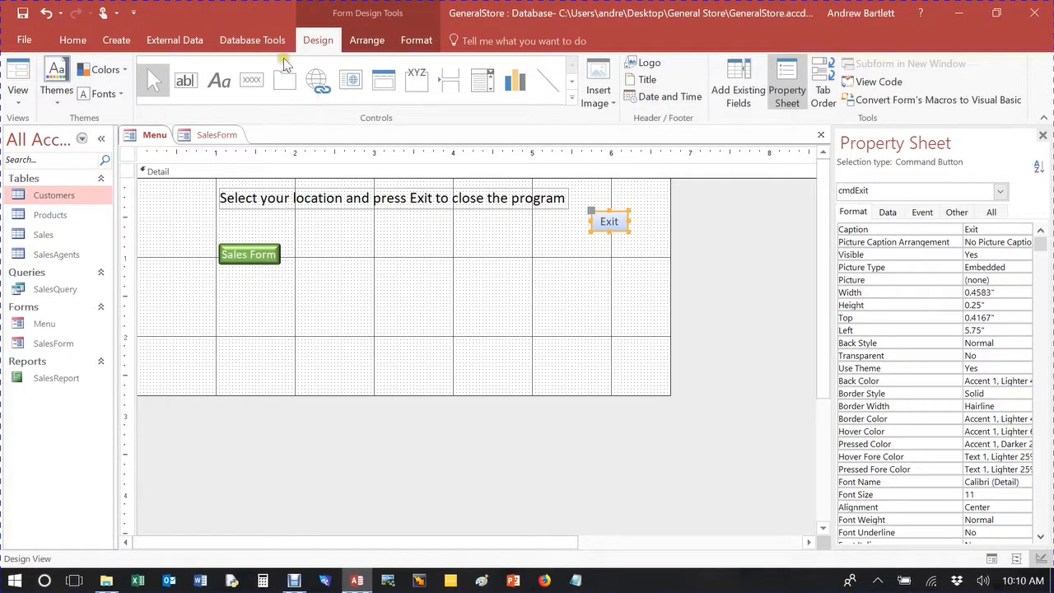
pyautogui.click(416, 41)
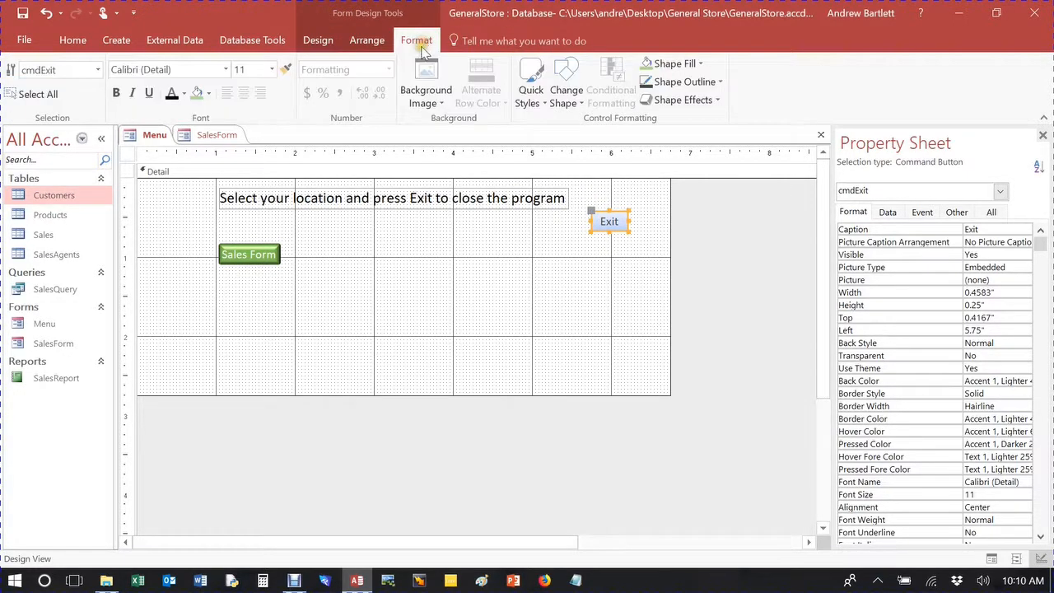
pyautogui.click(210, 94)
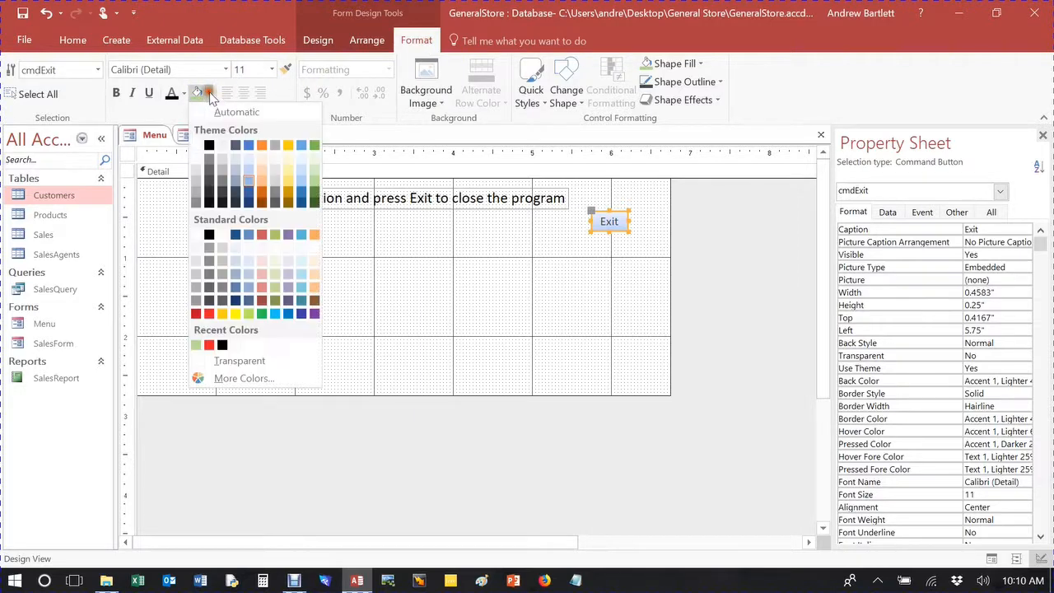
pyautogui.click(210, 317)
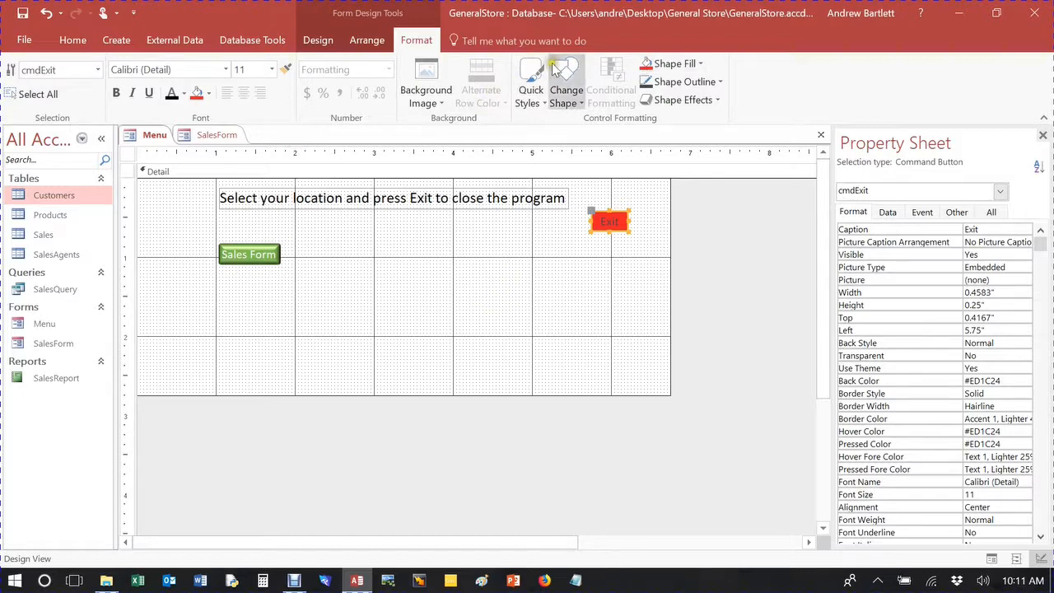
# Set the font colour of the Exit button to white (Background 1).
pyautogui.click(532, 78)
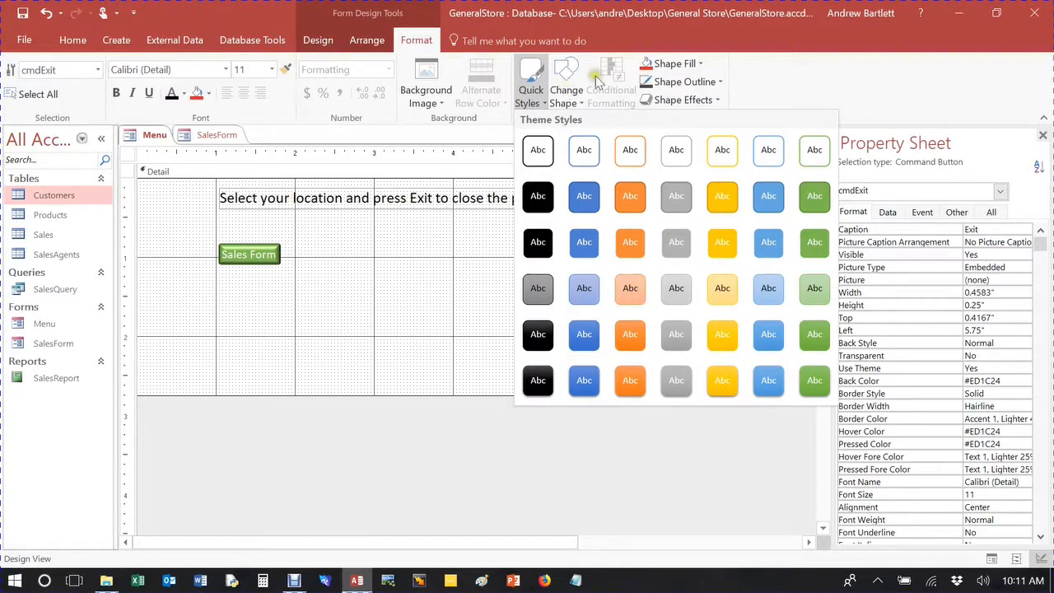
pyautogui.click(767, 70)
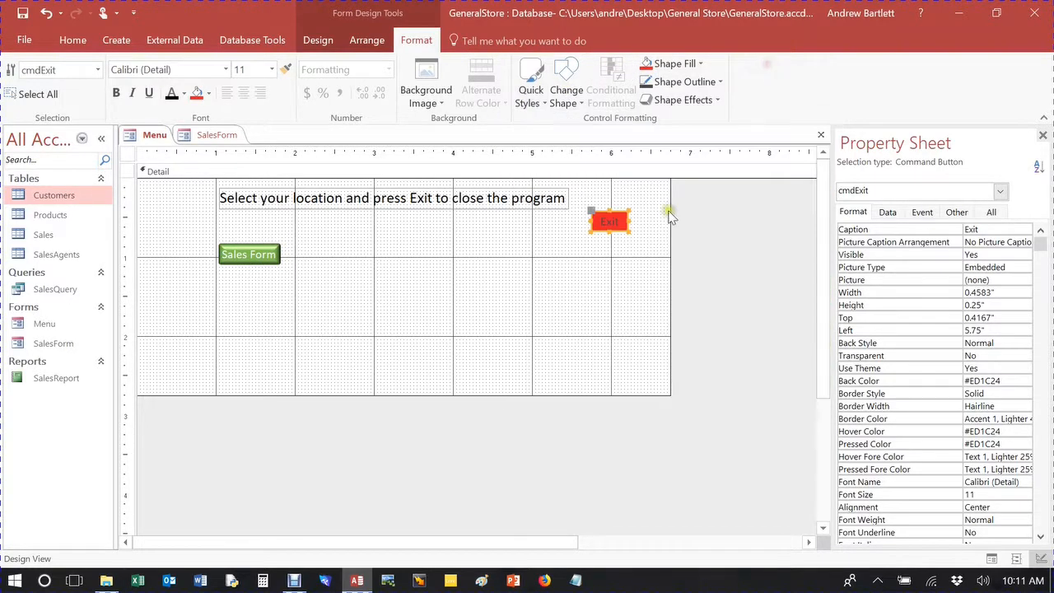
pyautogui.click(183, 93)
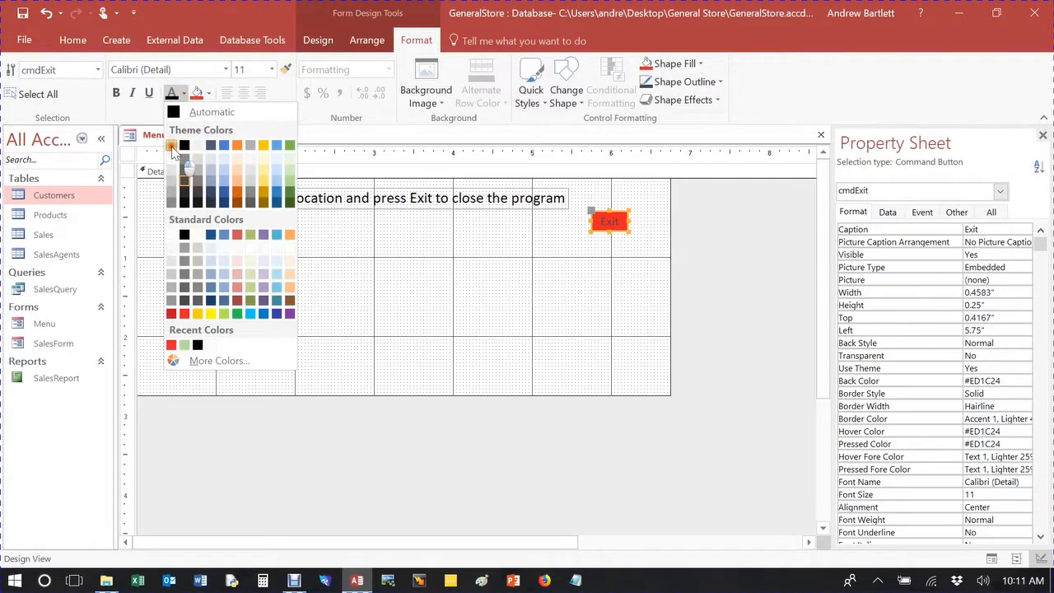
pyautogui.click(183, 145)
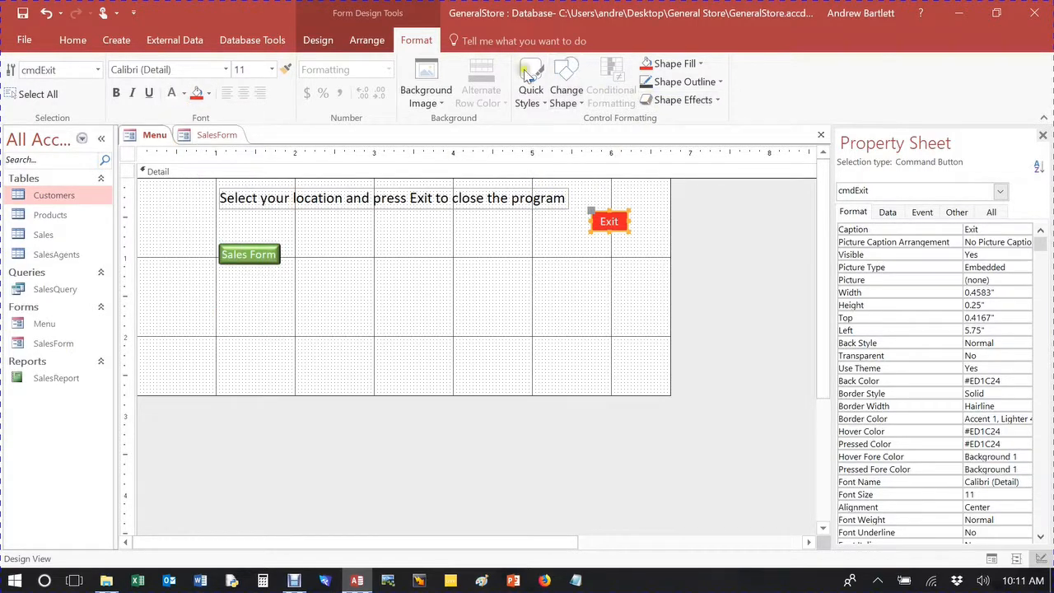
# Apply the first bevel effect to the Exit button, keeping its rectangular shape.
pyautogui.click(563, 72)
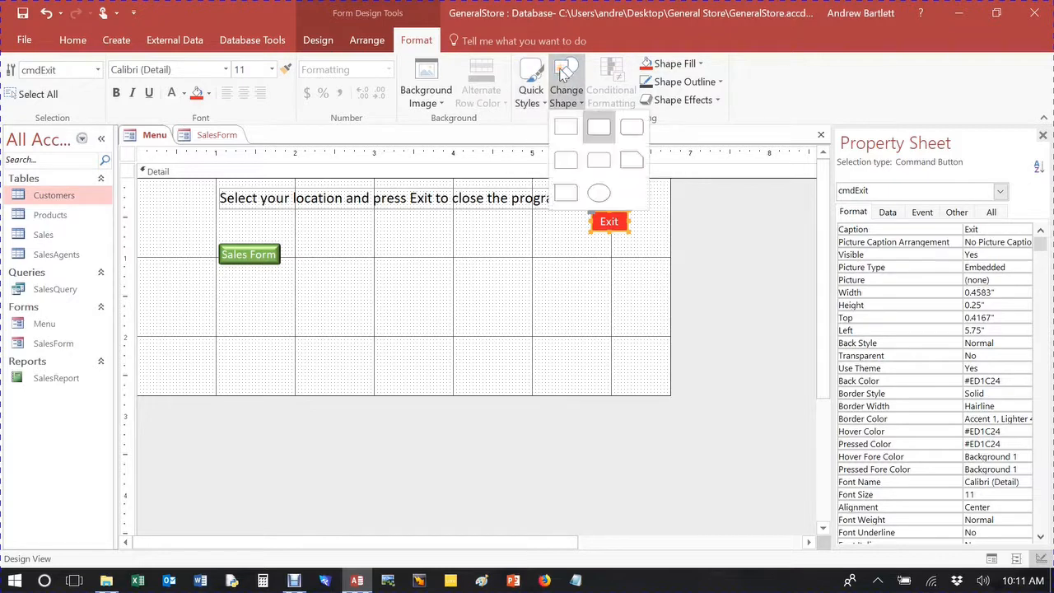
pyautogui.click(789, 78)
pyautogui.click(673, 99)
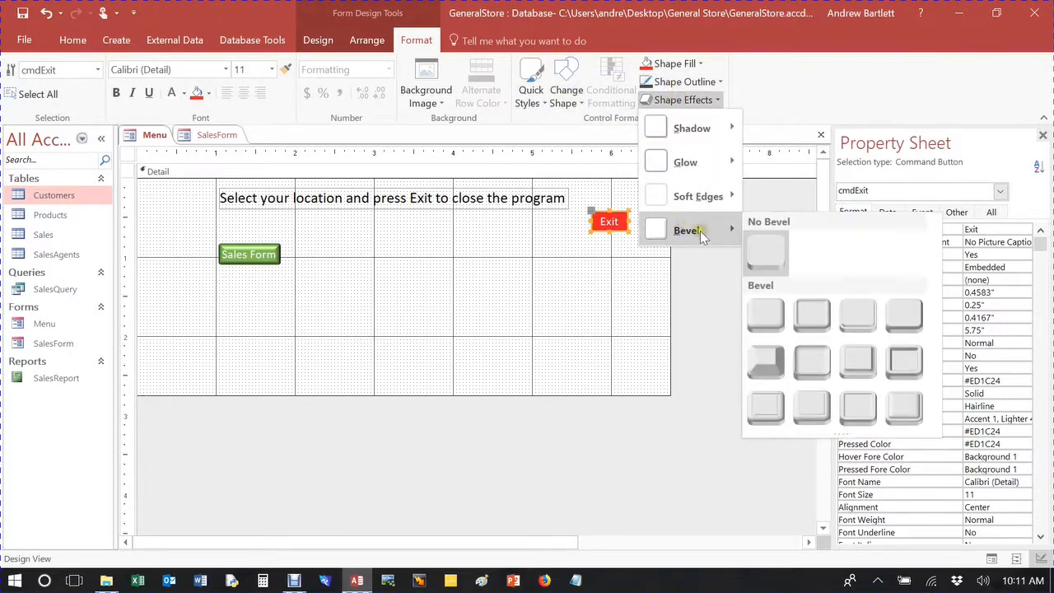
pyautogui.click(765, 306)
pyautogui.click(605, 297)
# Enlarge the Exit button and move it up level with the instruction label.
pyautogui.click(609, 229)
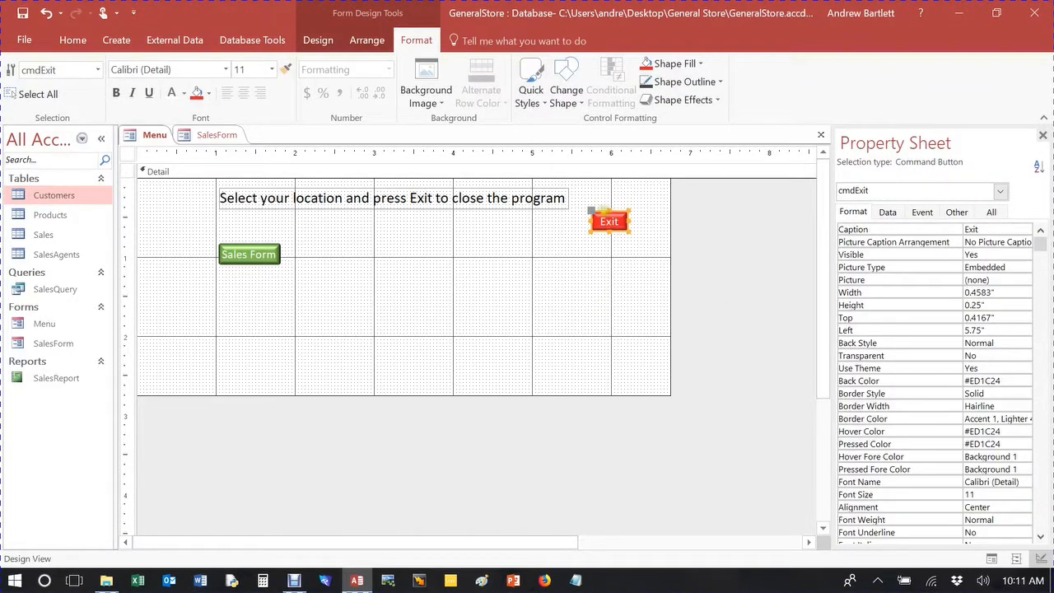
pyautogui.click(543, 239)
pyautogui.moveTo(607, 222); pyautogui.dragTo(653, 219)
pyautogui.click(551, 262)
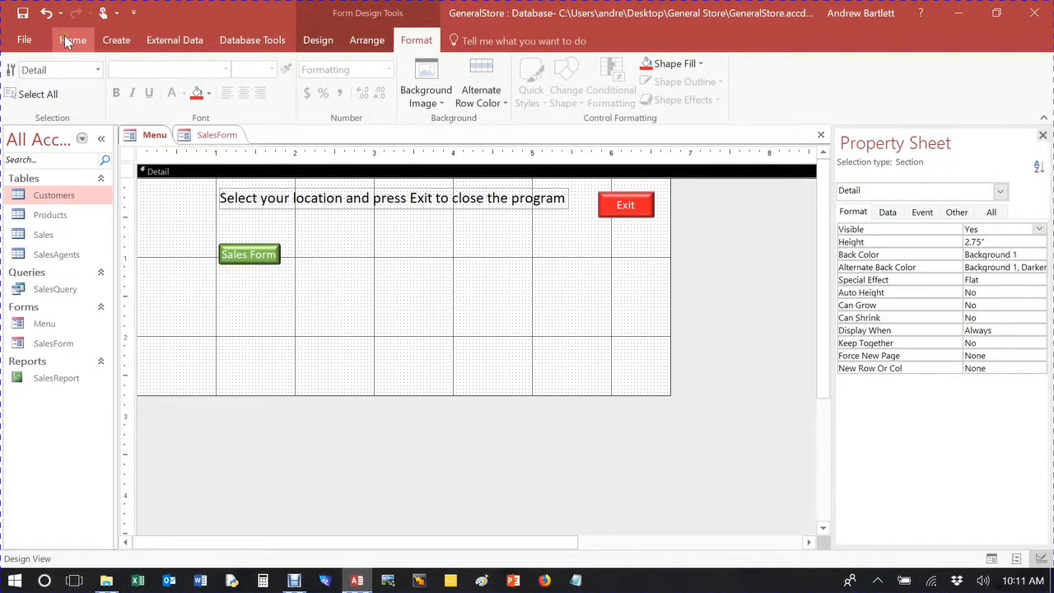
# Show the Menu form with both buttons in Form View and open SalesForm from its Sales Form button.
pyautogui.click(69, 41)
pyautogui.click(18, 78)
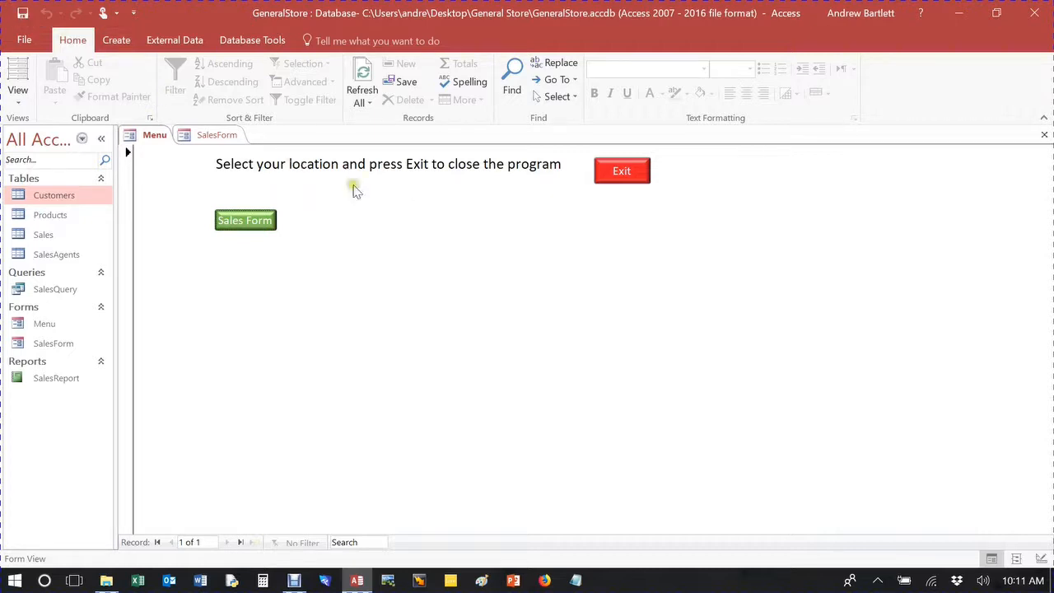
pyautogui.click(236, 226)
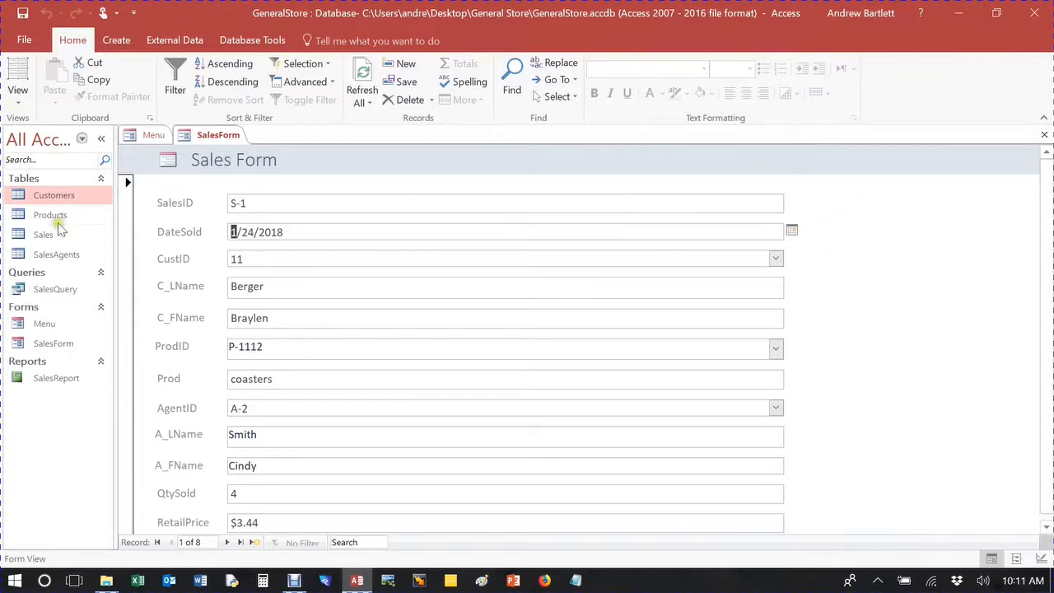
# Quit the database with the Menu form's Exit button and close the General Store folder window.
pyautogui.click(154, 136)
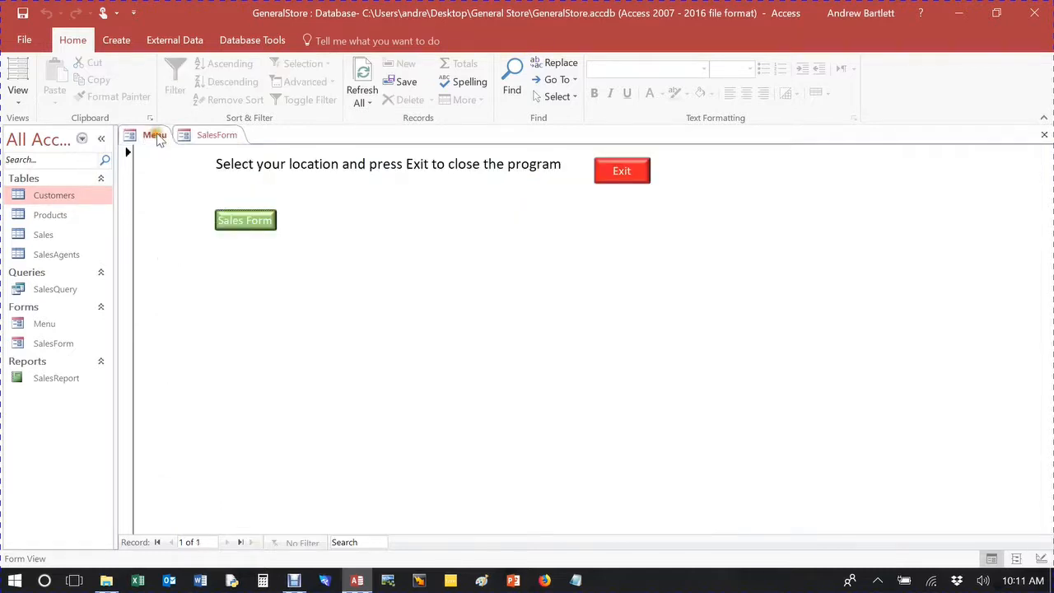
pyautogui.click(622, 173)
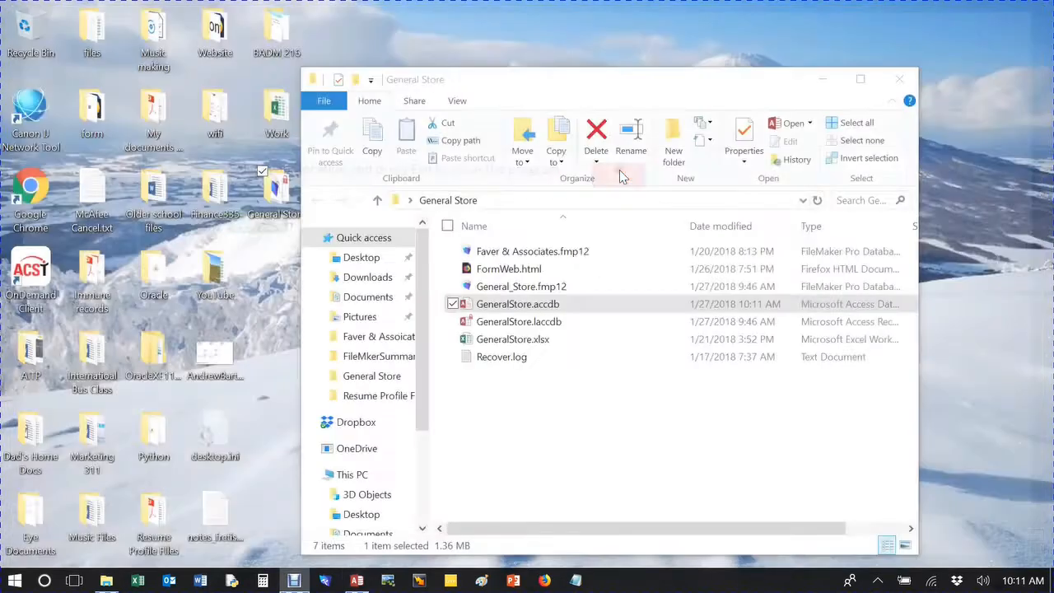
pyautogui.click(901, 78)
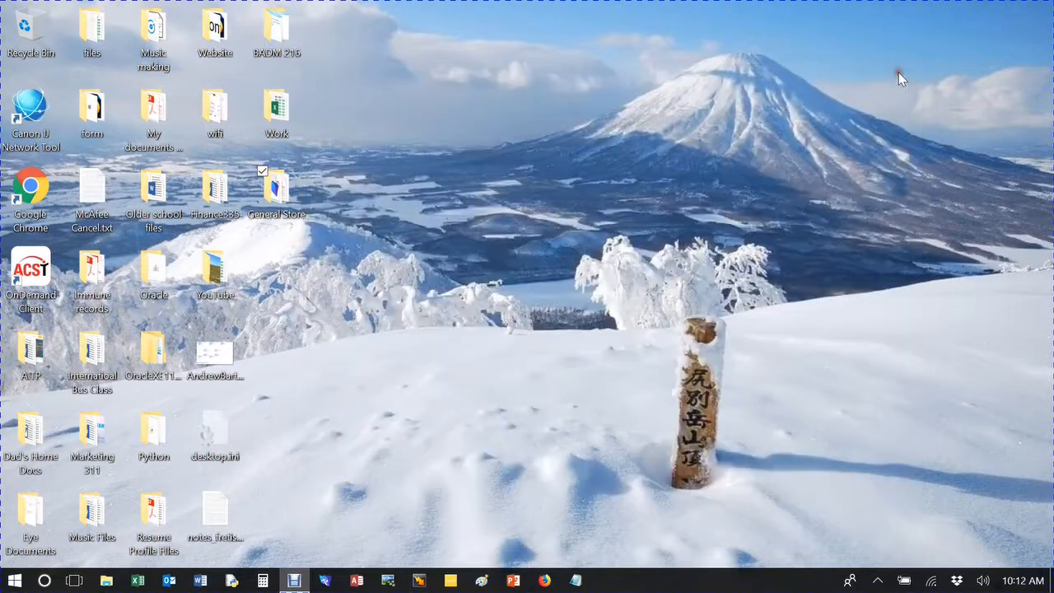